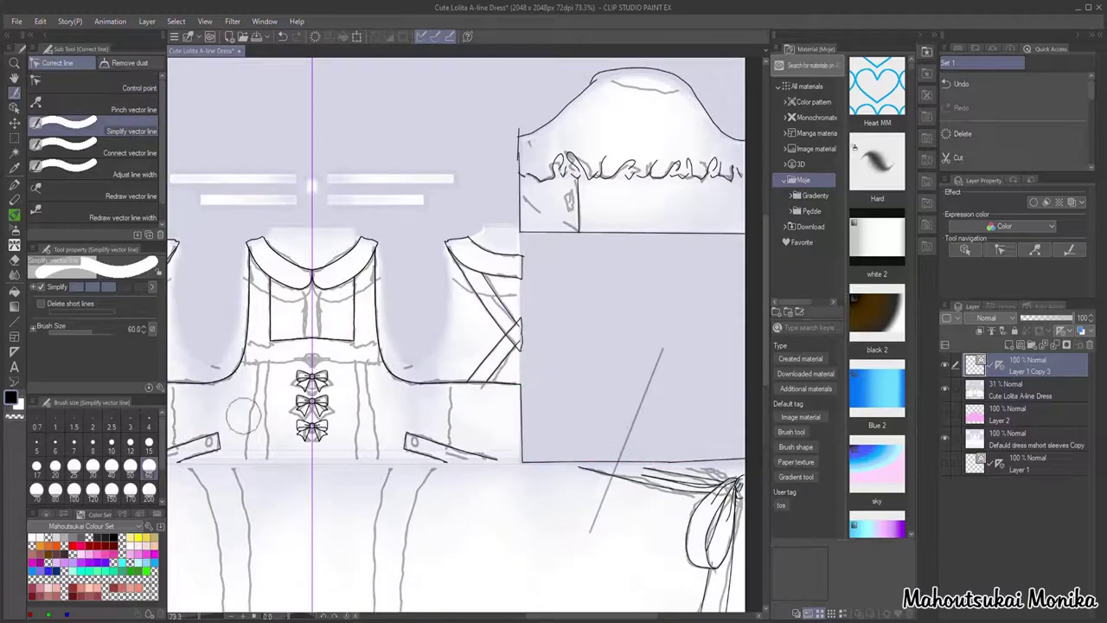
Step: Reshape the right bow's tie lines near the skirt's upper edge by moving their vector control points
scroll(383, 433, "down", 3)
scroll(509, 493, "up", 5)
left_click(95, 86)
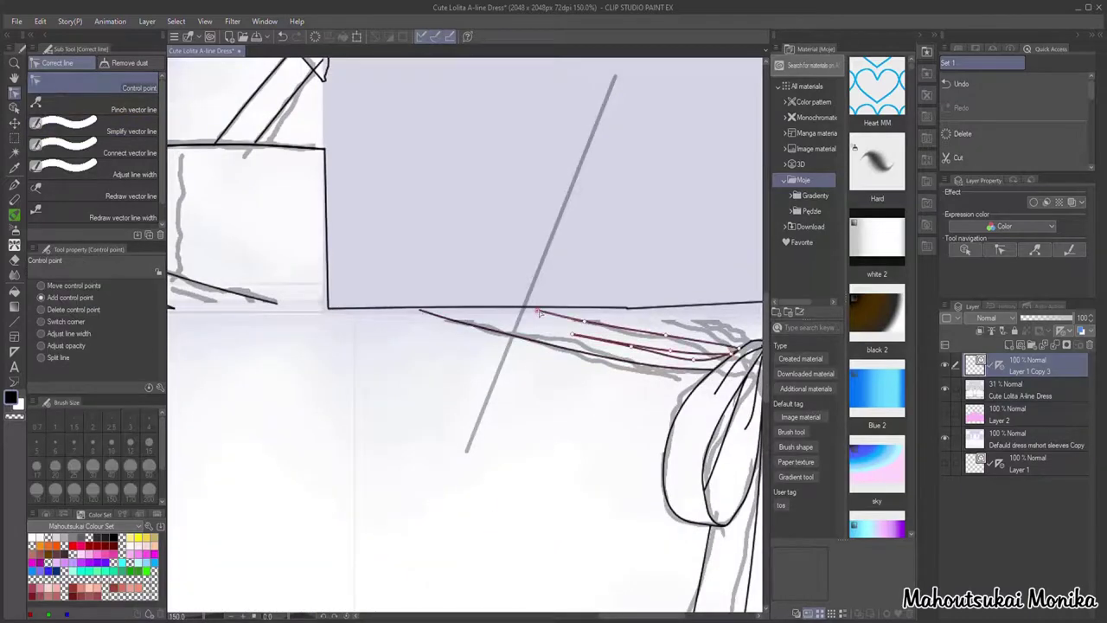
scroll(553, 227, "down", 3)
scroll(235, 248, "up", 6)
left_click_drag(299, 313, 313, 321)
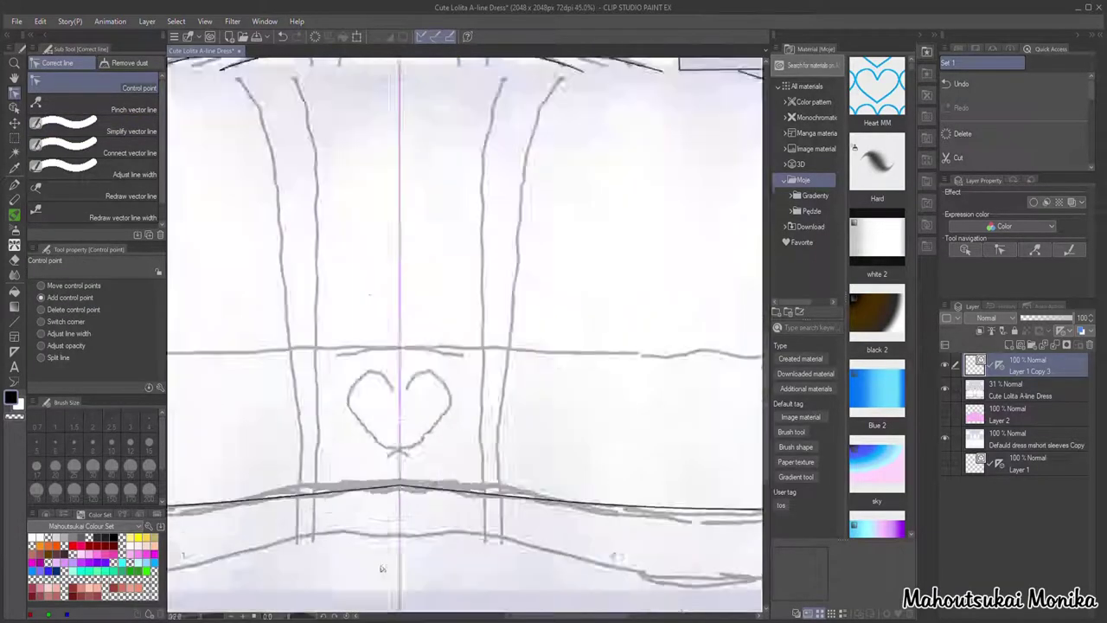
Step: Adjust the control points of the front collar's neckline where it meets the right shoulder
scroll(411, 447, "up", 2)
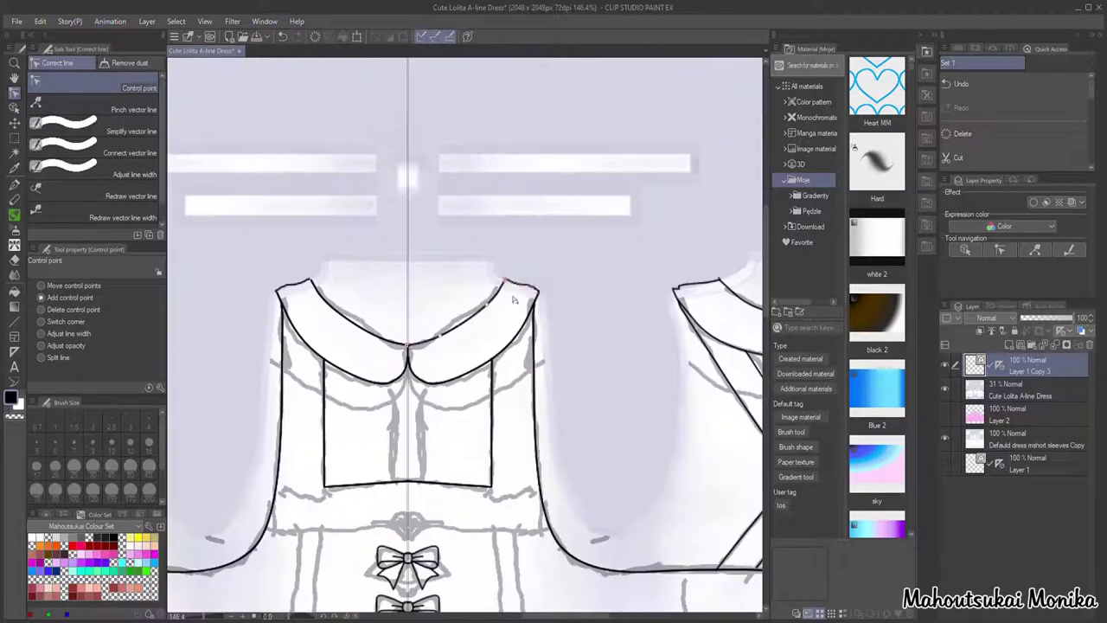
key("o")
left_click(13, 93)
scroll(504, 311, "up", 4)
scroll(501, 285, "down", 10)
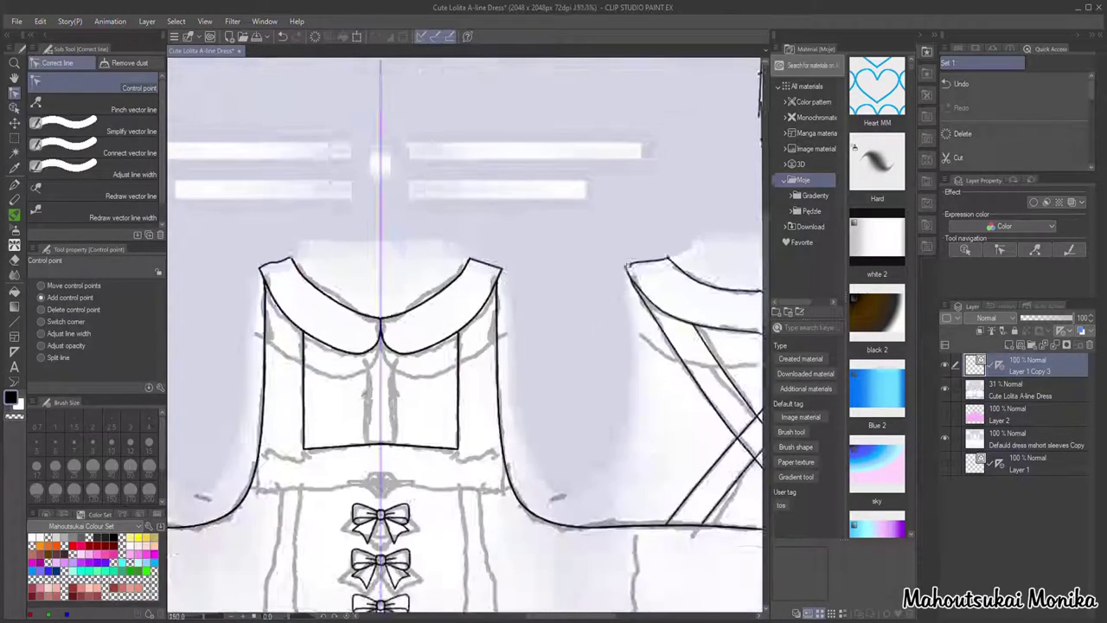
left_click(15, 138)
left_click_drag(279, 169, 713, 561)
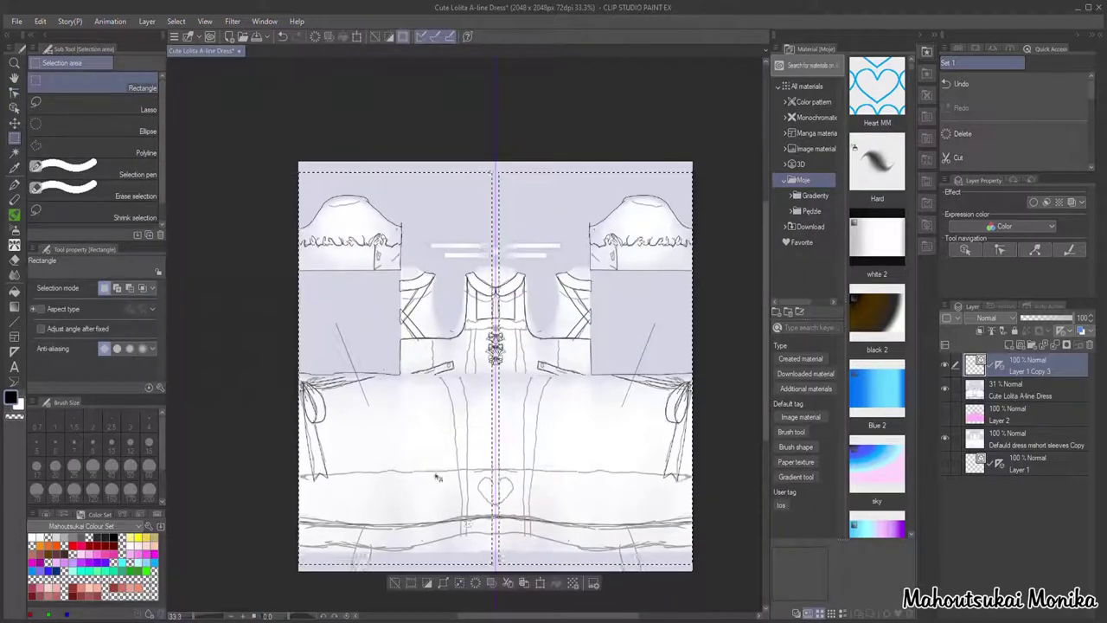
key("ctrl+d")
scroll(432, 477, "up", 1)
scroll(348, 302, "down", 1)
Step: Simplify the vector tie lines running from the left bow along the skirt's upper edge
left_click(17, 95)
scroll(469, 186, "up", 4)
left_click_drag(386, 299, 377, 299)
scroll(346, 281, "down", 2)
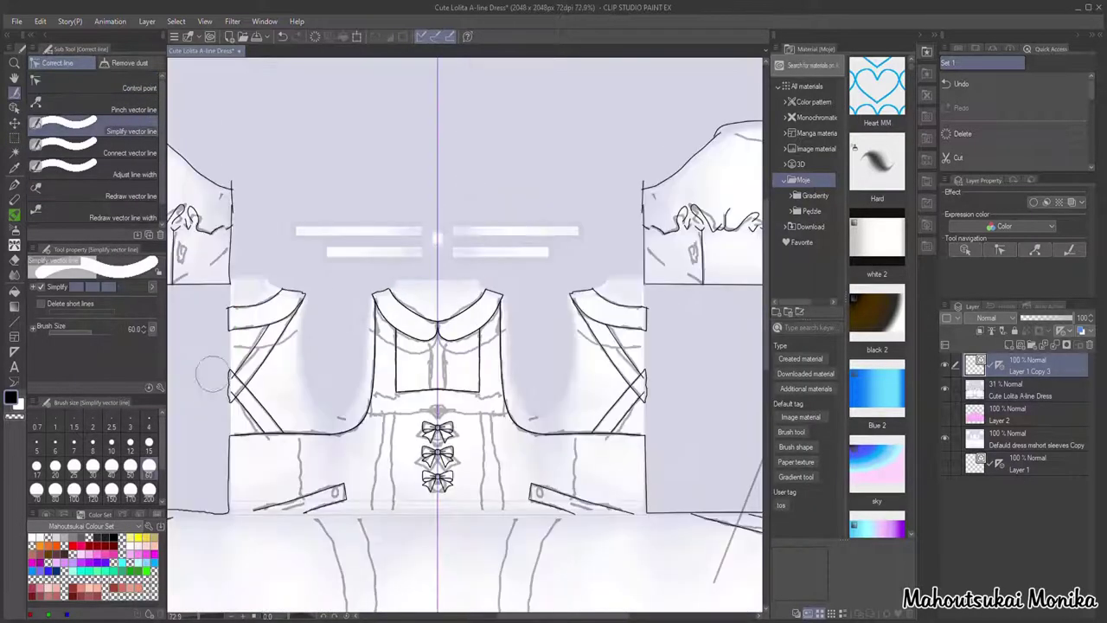
scroll(227, 459, "down", 2)
left_click_drag(179, 478, 272, 492)
Step: Move the end points of the left bow's tie lines towards the skirt's upper edge using the Control point tool
scroll(207, 493, "up", 2)
scroll(216, 484, "up", 4)
left_click(121, 86)
left_click_drag(419, 418, 437, 412)
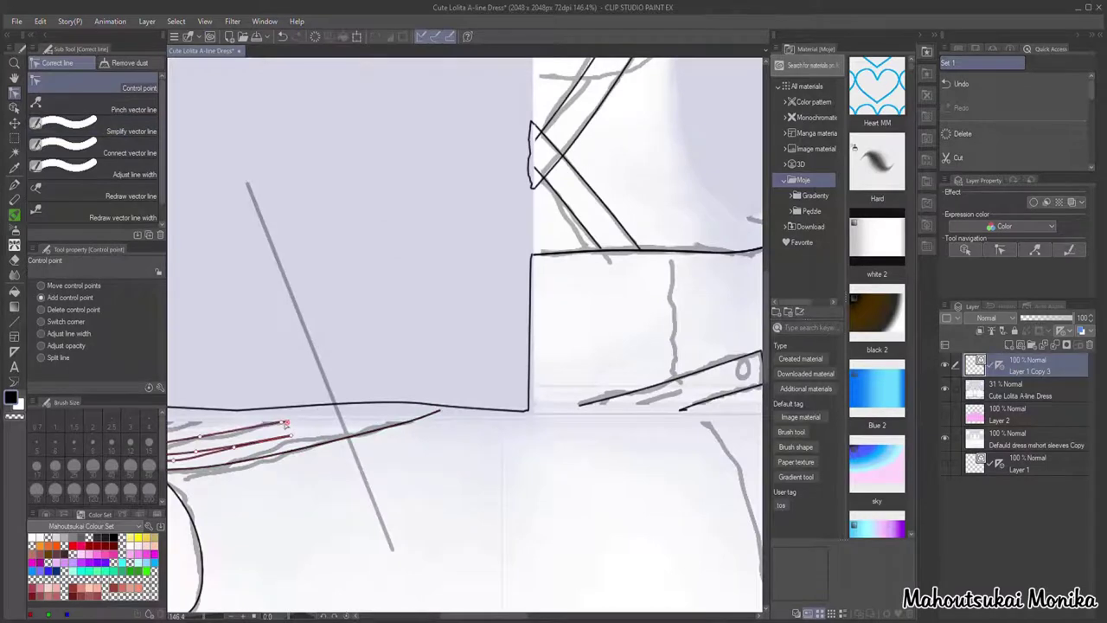
left_click_drag(284, 423, 328, 410)
scroll(331, 410, "down", 3)
scroll(484, 429, "up", 4)
scroll(415, 387, "down", 3)
scroll(484, 303, "down", 3)
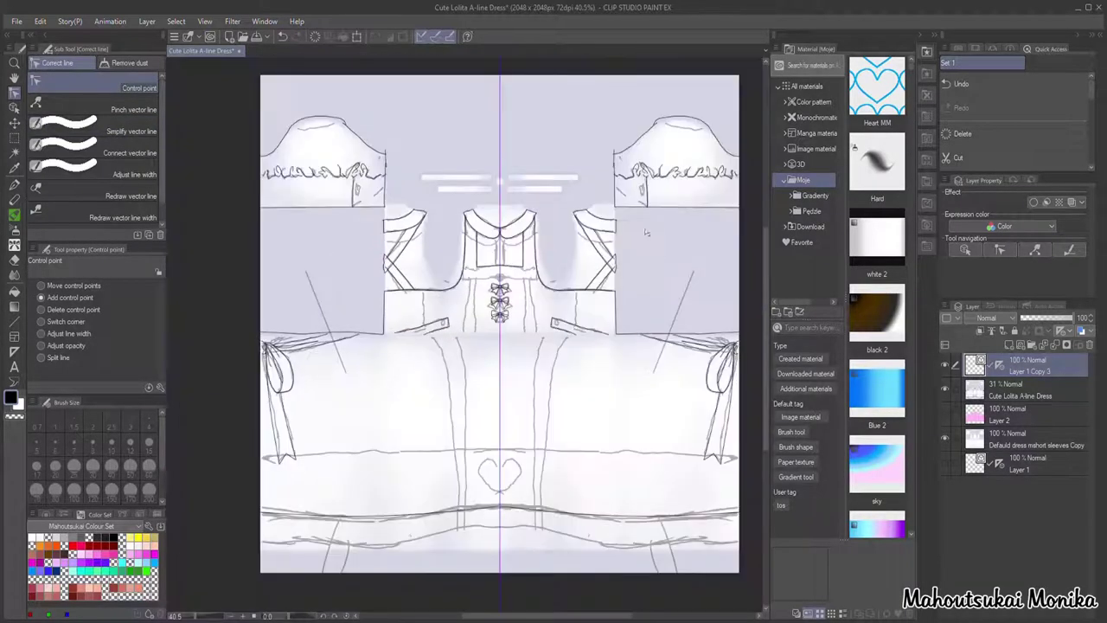
Step: Select both sleeves with rectangular selections and copy their outlines onto separate vector layers
scroll(492, 121, "up", 2)
left_click(14, 138)
left_click_drag(369, 262, 178, 74)
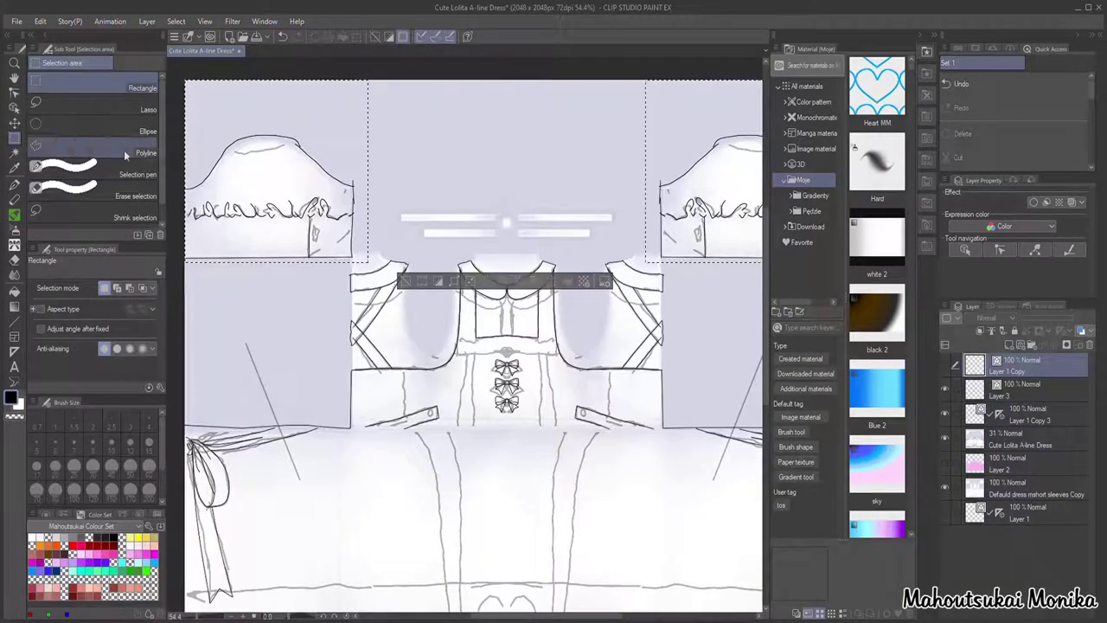
left_click(130, 195)
left_click_drag(259, 173, 328, 129)
Step: Hide Layer 3 and erase the sleeve outlines from Layer 1 Copy 3 with the Hard eraser at size 200
key("e")
left_click(968, 385)
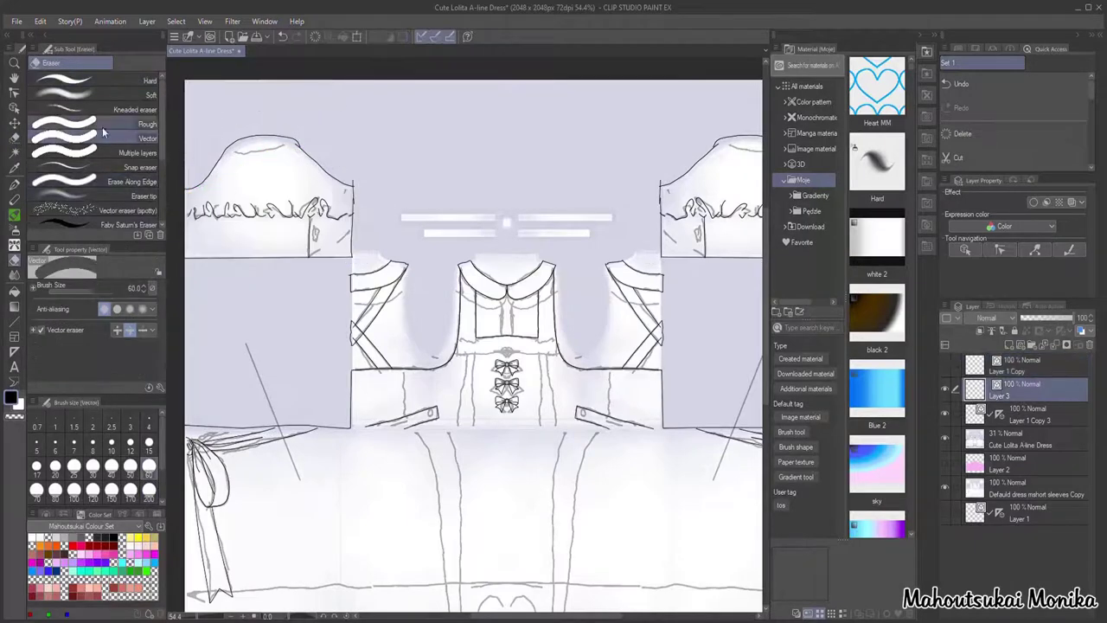
left_click(944, 389)
left_click(1029, 413)
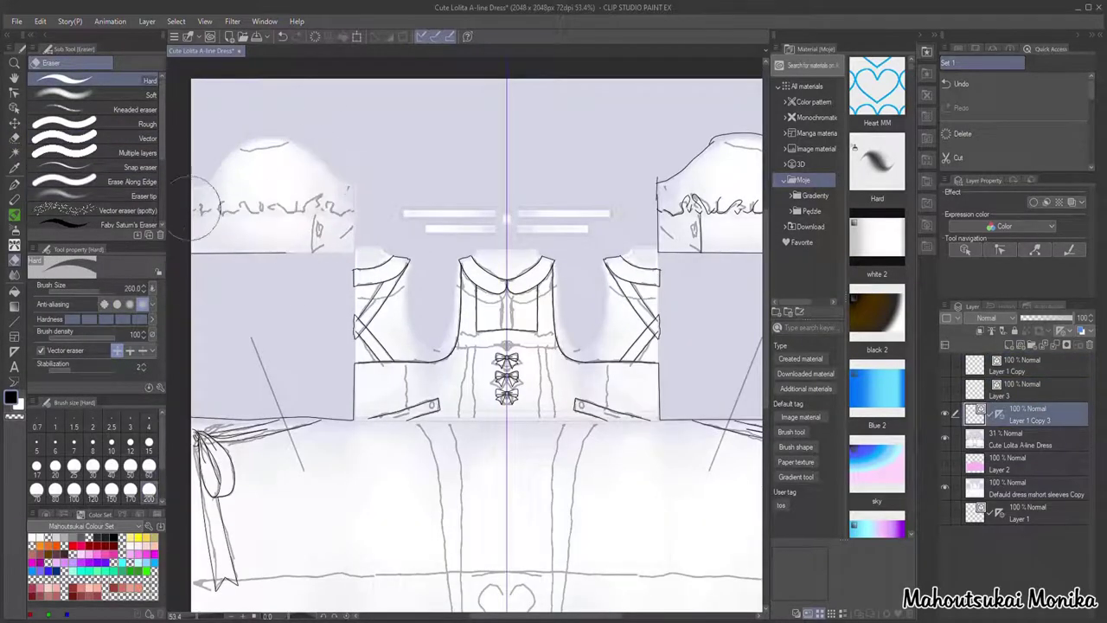
scroll(472, 181, "down", 2)
Step: Show Layer 3 and Layer 1 Copy and merge the two sleeve layers into one
left_click(944, 414)
left_click(945, 414)
left_click_drag(945, 389, 944, 365)
left_click(1012, 370)
key("ctrl+e")
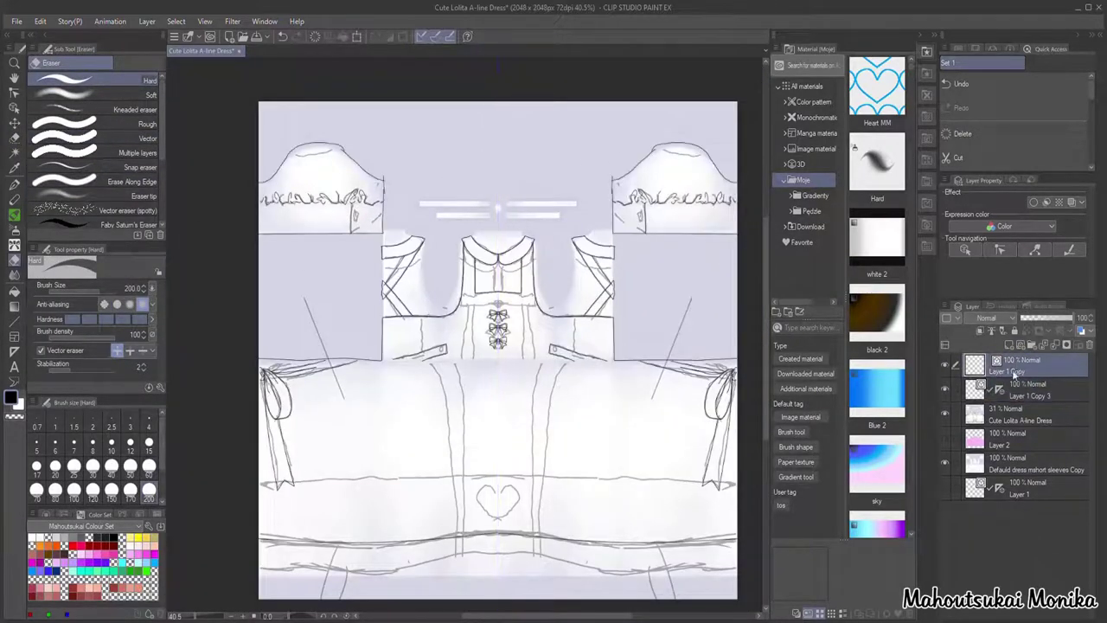
Step: Pick out the front collar's neckline curve on Layer 1 Copy 3 for vector editing
left_click(1020, 389)
scroll(642, 244, "up", 1)
key("o")
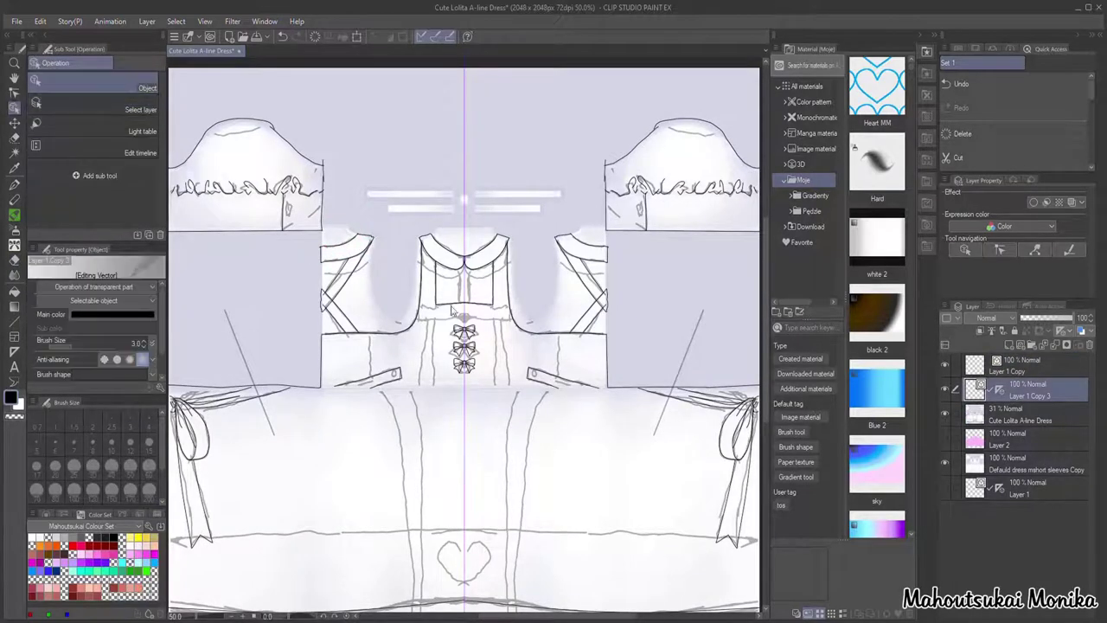
left_click(444, 259)
scroll(445, 255, "up", 3)
left_click(15, 123)
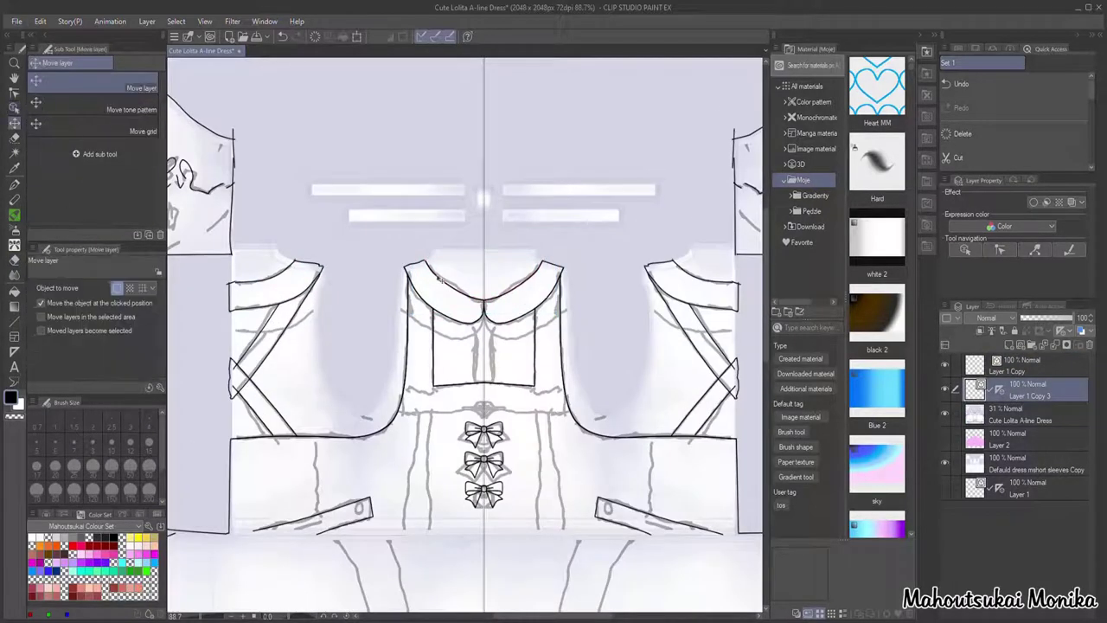
left_click(15, 93)
key("o")
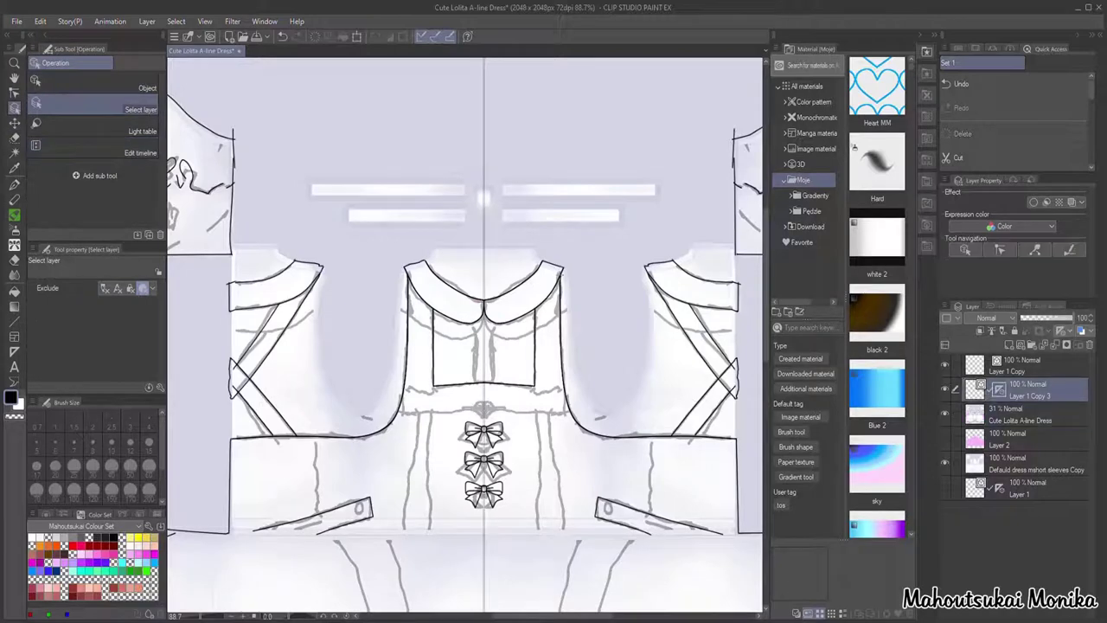
Step: Select the collar lines on Layer 1 Copy 3 and transfer the front collar outline to Layer 1 Copy
left_click(232, 309)
scroll(232, 309, "up", 5)
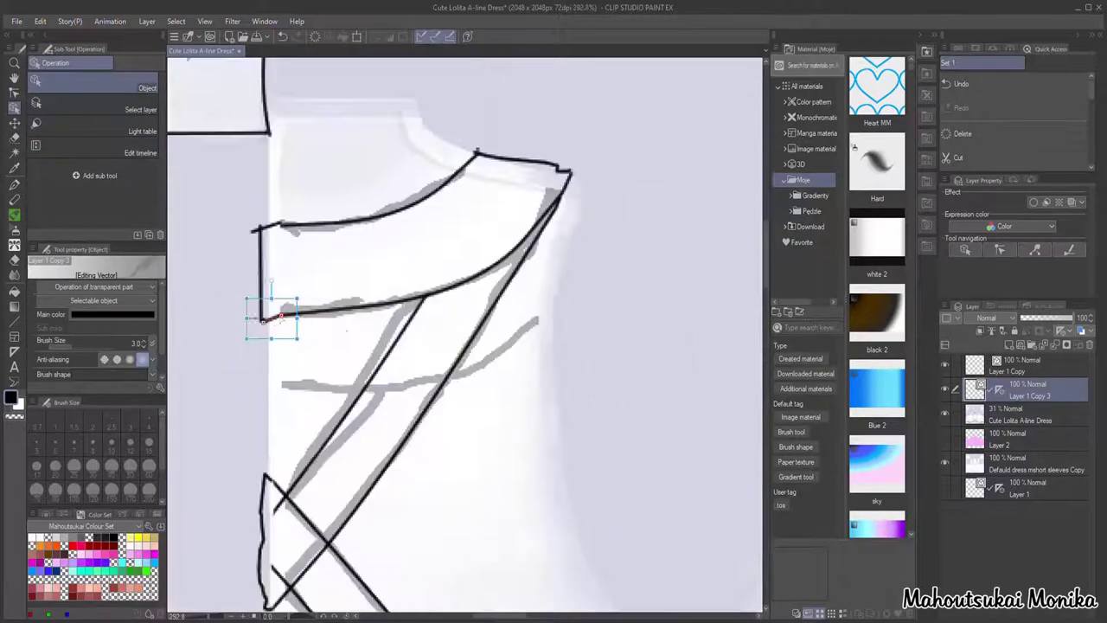
scroll(435, 195, "down", 6)
left_click(488, 272)
left_click(516, 313)
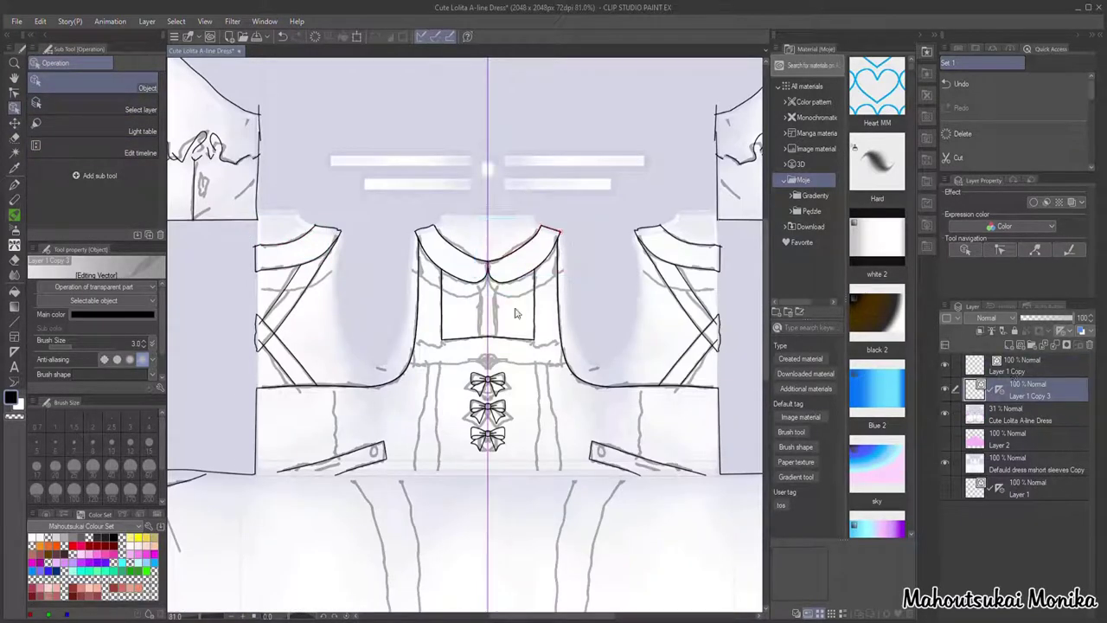
left_click(484, 257)
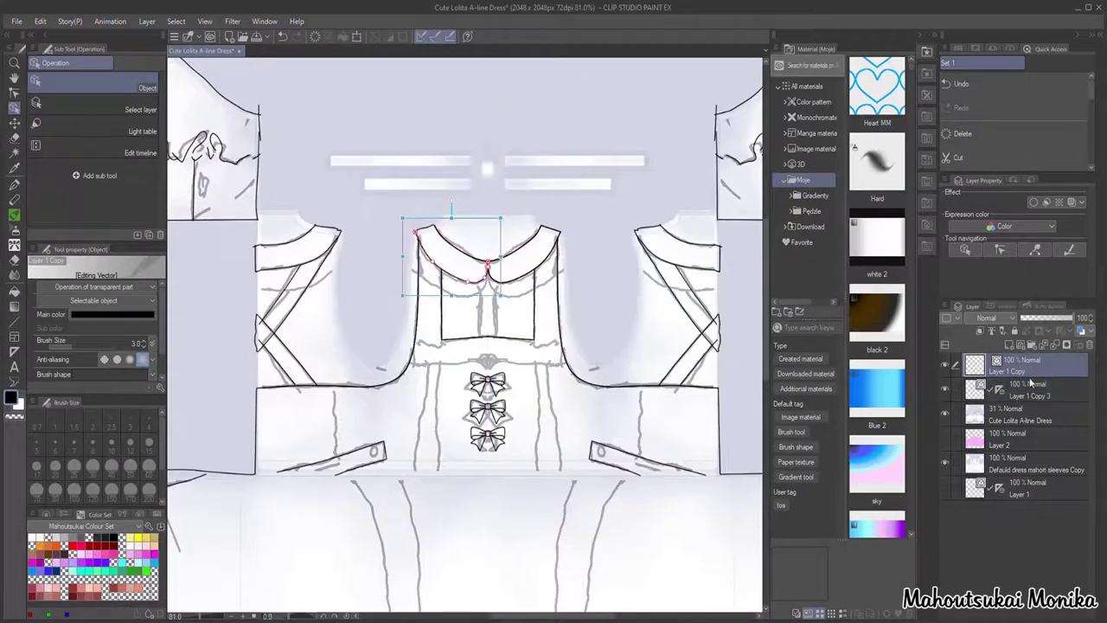
Step: Reshape the right back collar on Layer 1 Copy 3 so its neckline, shoulder and back edge lines join at the corners
left_click(717, 250)
scroll(737, 308, "up", 4)
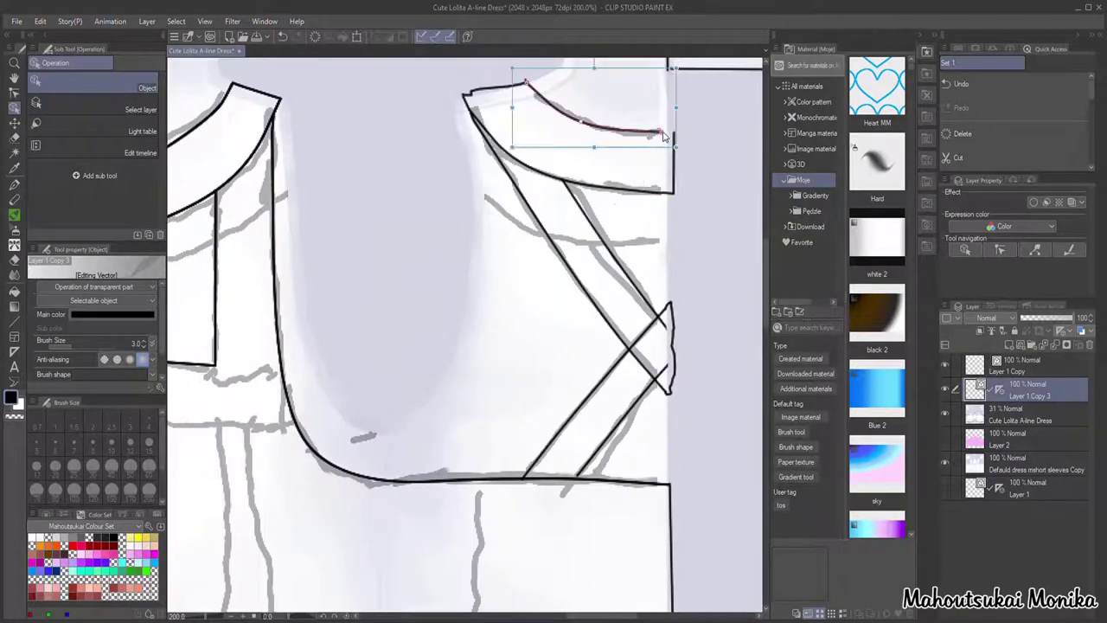
scroll(729, 157, "up", 2)
left_click(14, 93)
key("o")
scroll(472, 115, "up", 2)
left_click(471, 115)
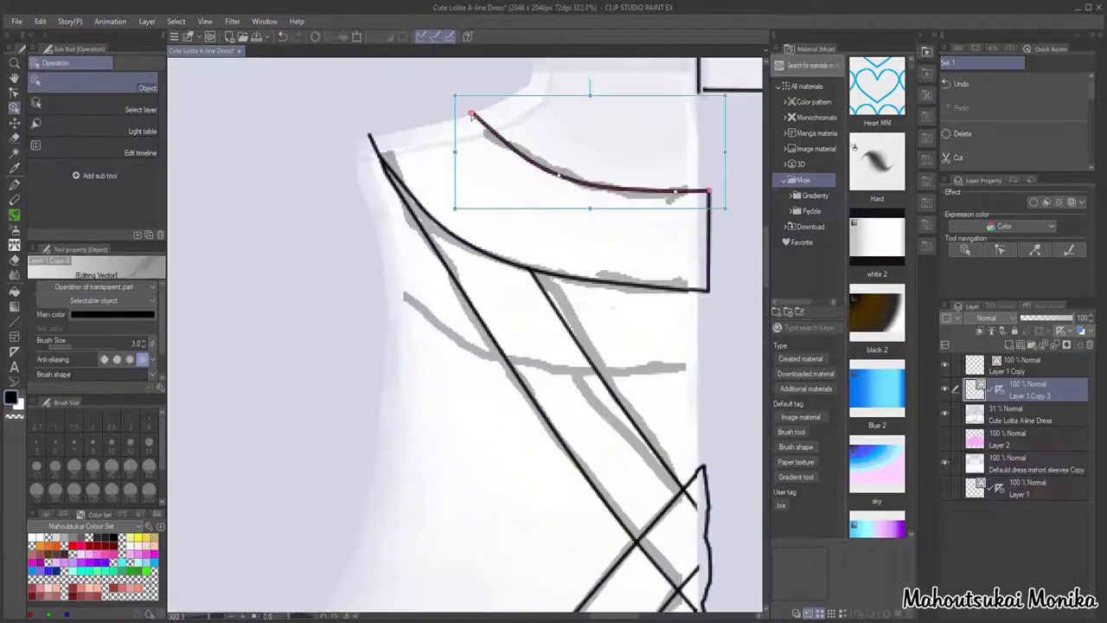
key("y")
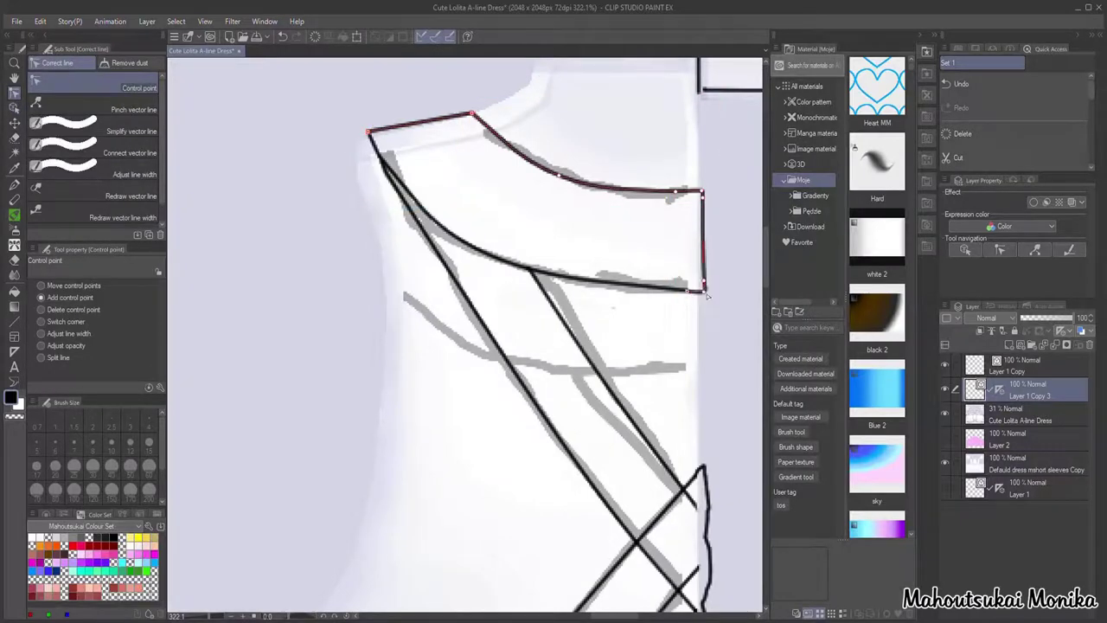
Step: Transfer the right back collar outline from Layer 1 Copy 3 to Layer 1 Copy
left_click(14, 109)
left_click(1020, 367)
left_click(1024, 391)
left_click(1021, 367)
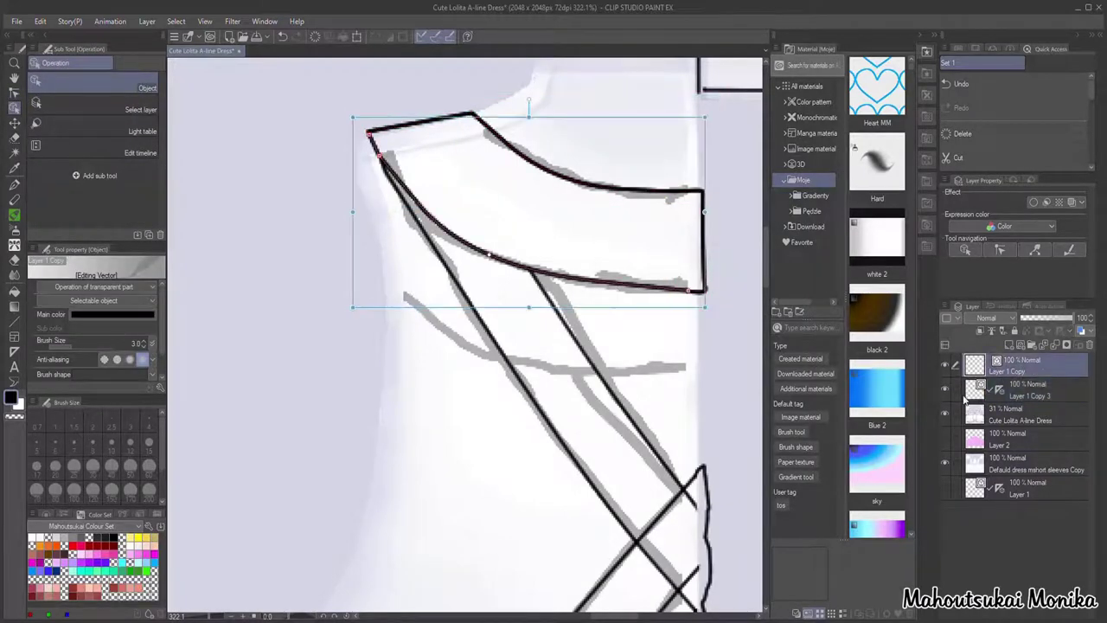
Step: Extend the left back collar's neckline curve into its shoulder and back edges so the collar outline closes
scroll(865, 268, "down", 3)
scroll(588, 257, "down", 10)
scroll(593, 272, "up", 7)
left_click(273, 367)
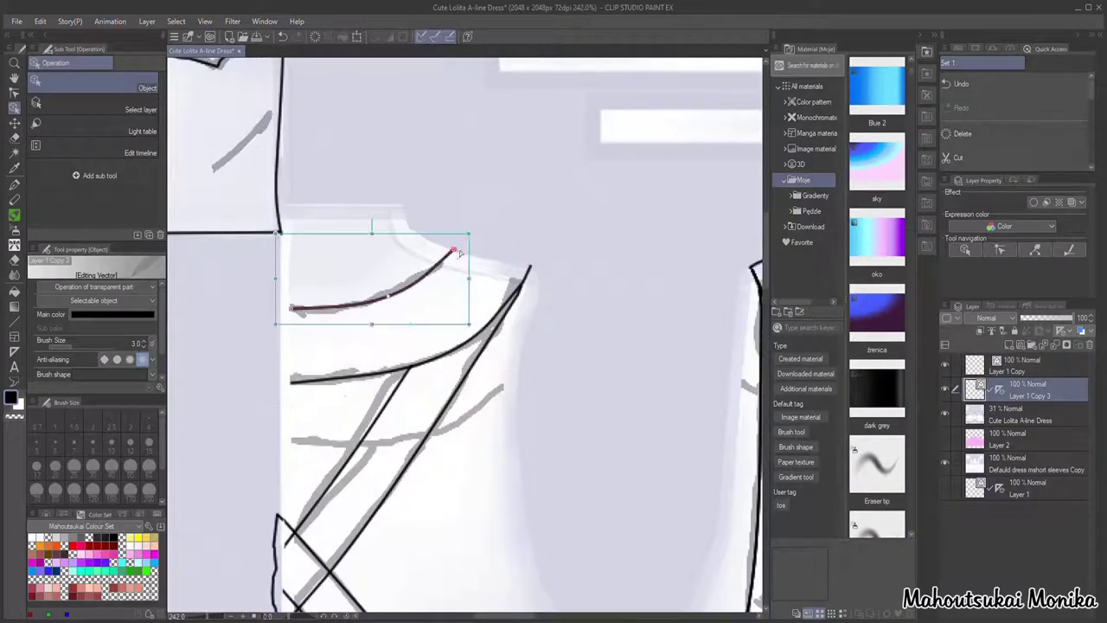
left_click_drag(456, 250, 530, 266)
left_click(14, 92)
scroll(200, 283, "up", 3)
left_click(326, 317)
left_click_drag(322, 317, 279, 318)
left_click(299, 320)
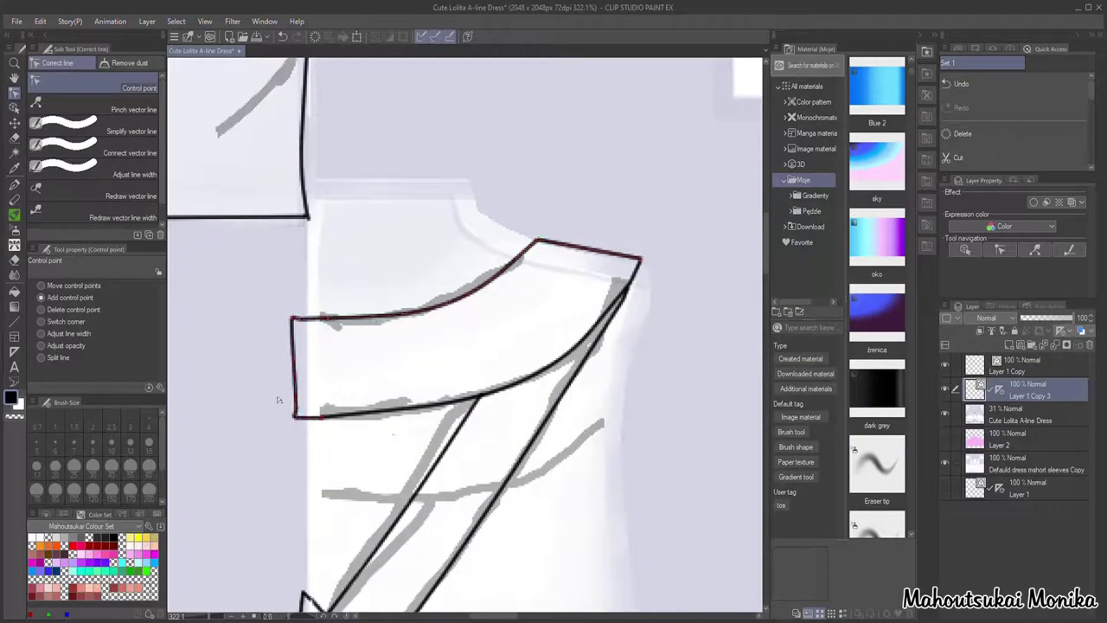
Step: Transfer the left back collar outline to Layer 1 Copy and hide Layer 1 Copy 3
left_click(14, 108)
left_click(434, 302)
left_click(407, 408)
scroll(407, 363, "down", 20)
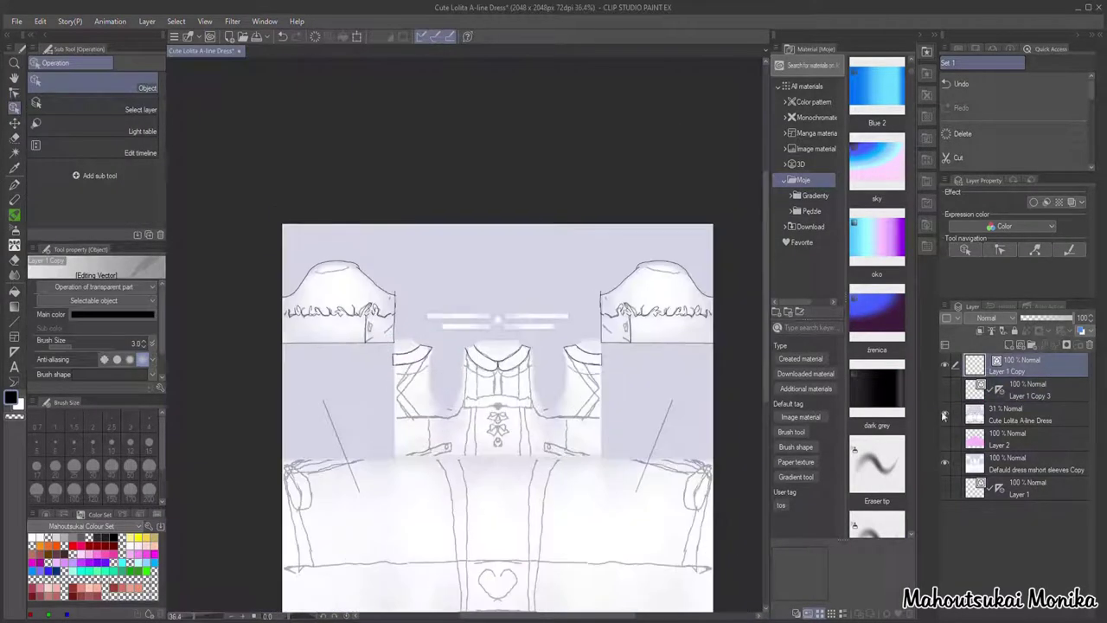
Step: Adjust the control points at the left shoulder end of the front collar on Layer 1 Copy
scroll(475, 357, "up", 12)
key("y")
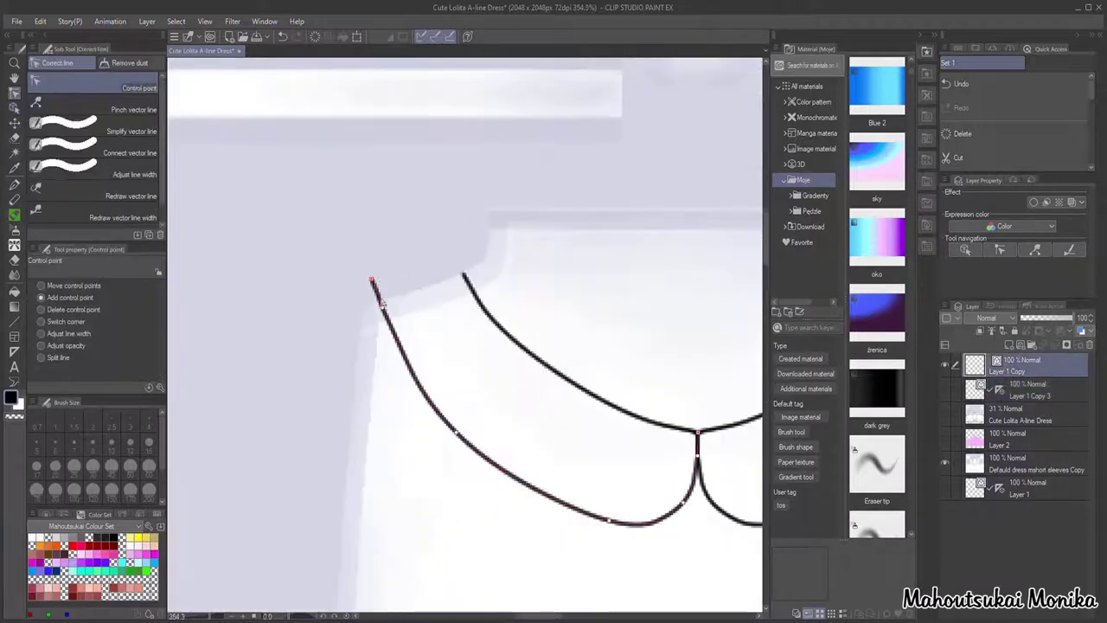
scroll(372, 281, "down", 10)
Step: Select both sleeves with rectangular selections and move their outlines from the collar layer to a new vector layer
key("m")
left_click_drag(212, 130, 358, 257)
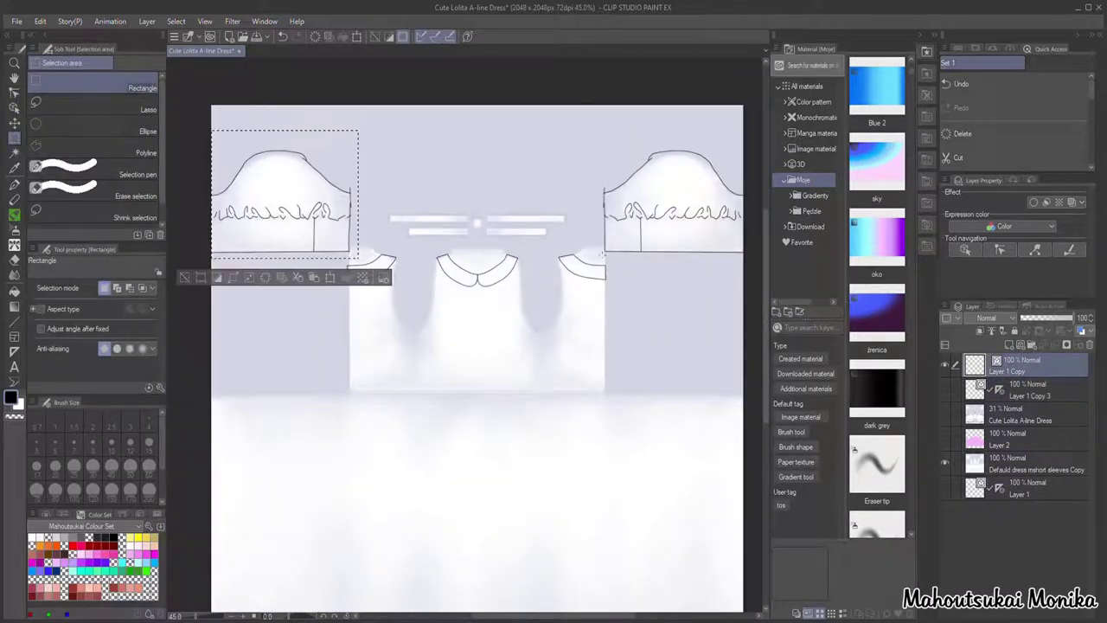
left_click_drag(743, 133, 744, 132)
key("ctrl+c")
left_click(1021, 345)
key("ctrl+v")
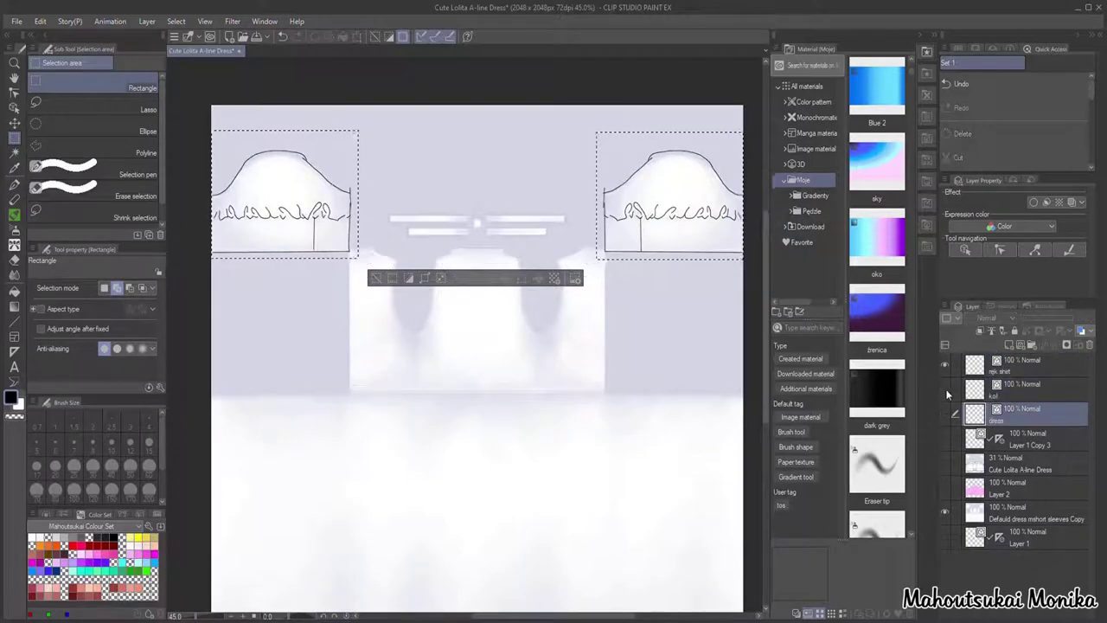
Step: Merge the dress layer with Layer 1 Copy 3 and leave only the collar line art layer shown
left_click(945, 391)
left_click(1025, 395)
key("ctrl+e")
left_click_drag(945, 365, 945, 412)
left_click(945, 413)
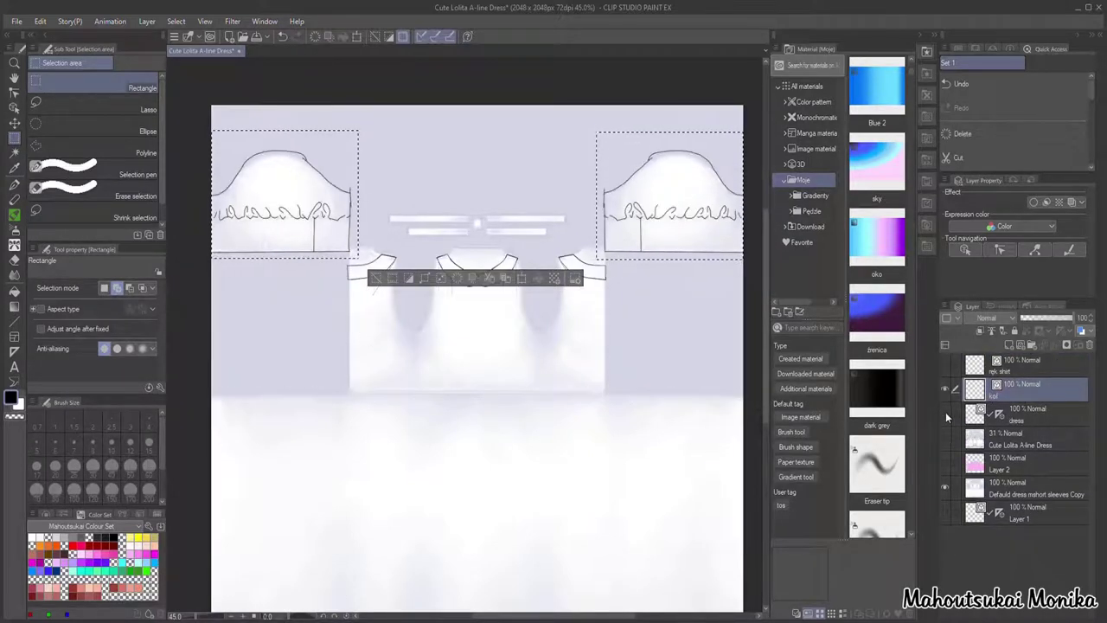
Step: Place the shirt sleeve layer below the collar layer and hide it
left_click(945, 365)
left_click(945, 365)
left_click_drag(1000, 366, 1001, 392)
left_click(945, 389)
left_click(14, 93)
left_click(375, 278)
scroll(484, 316, "up", 4)
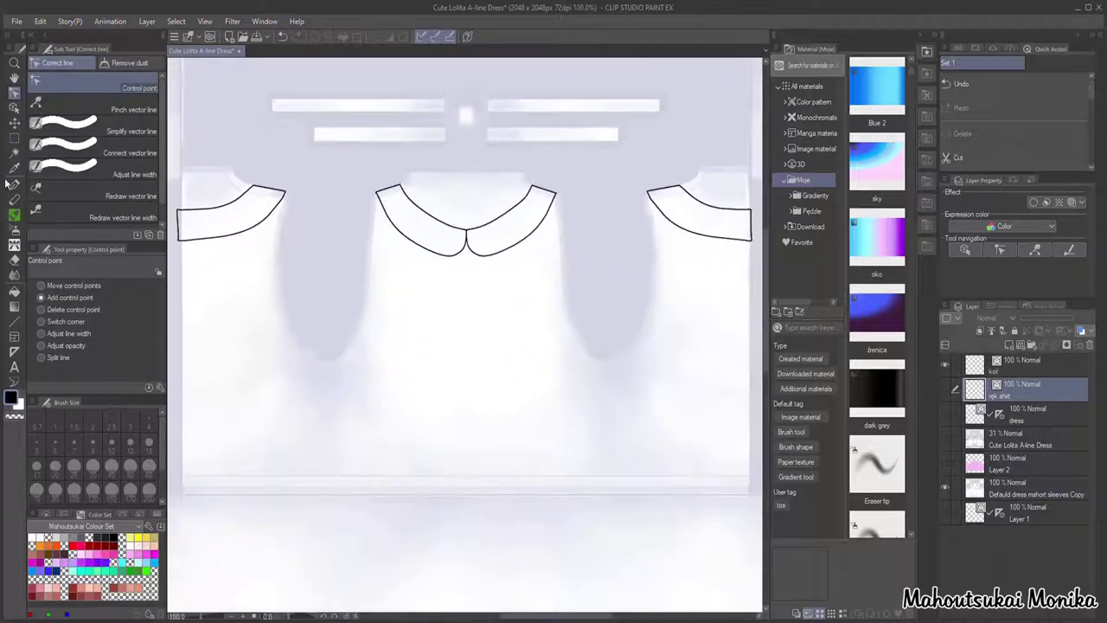
Step: Copy the collar outlines onto the shirt sleeve layer, then hide the separate collar layer
left_click(14, 184)
left_click(1025, 366)
left_click(945, 365)
left_click(945, 389)
left_click(945, 365)
scroll(485, 349, "down", 4)
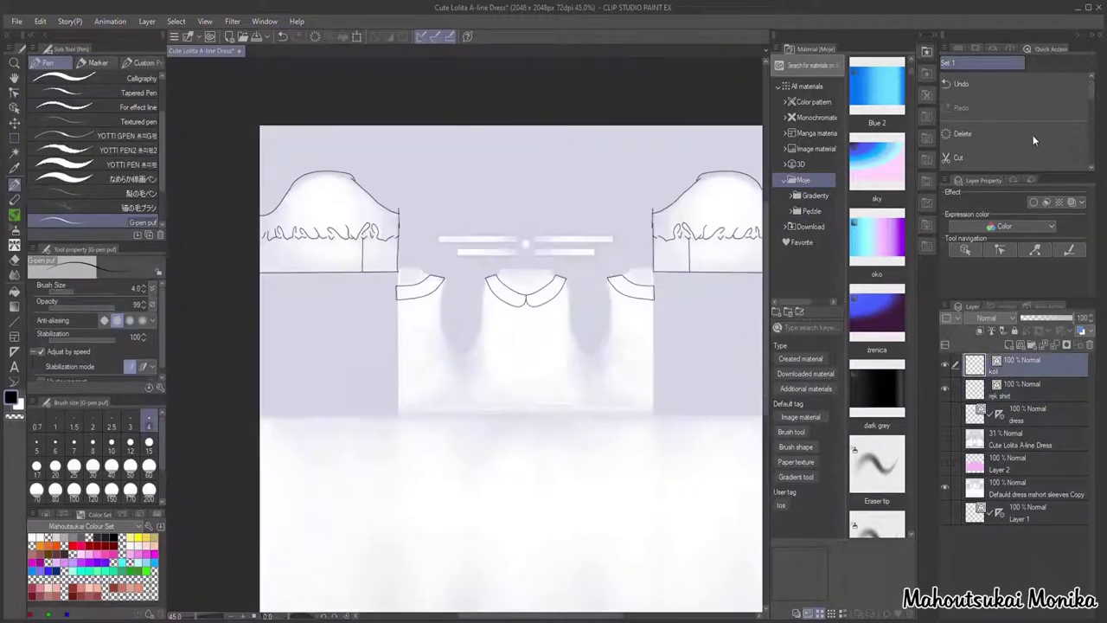
left_click(1020, 389)
left_click(944, 363)
Step: Draw the shirt's left edge line from the left back collar down to the waist with the G-pen at size 4
scroll(566, 331, "up", 3)
scroll(222, 297, "up", 2)
left_click_drag(252, 242, 242, 502)
left_click(13, 92)
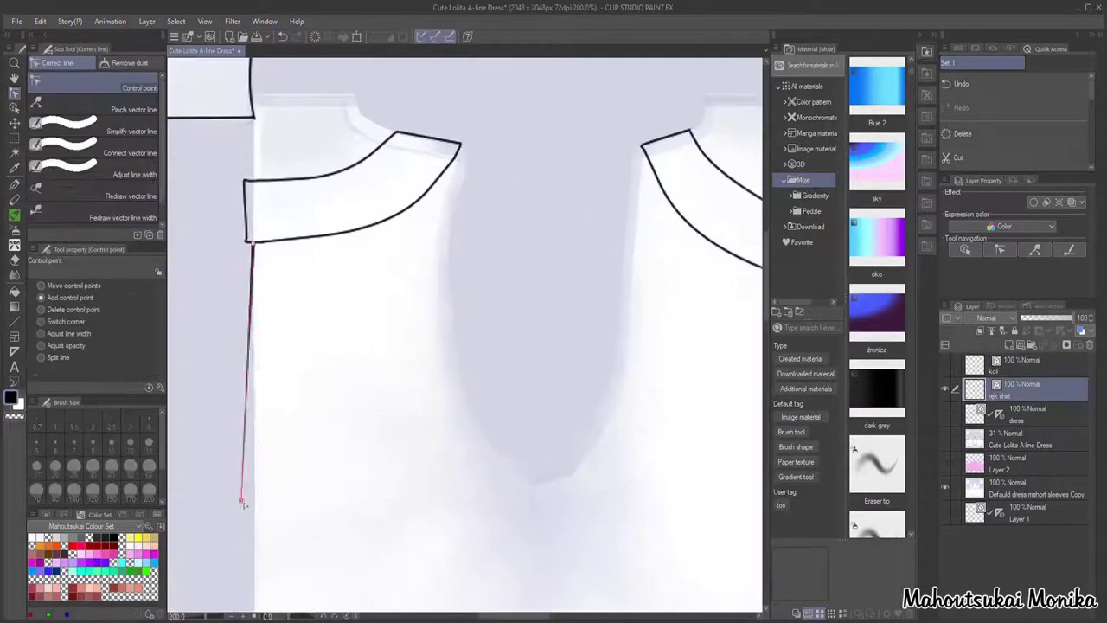
scroll(332, 459, "down", 4)
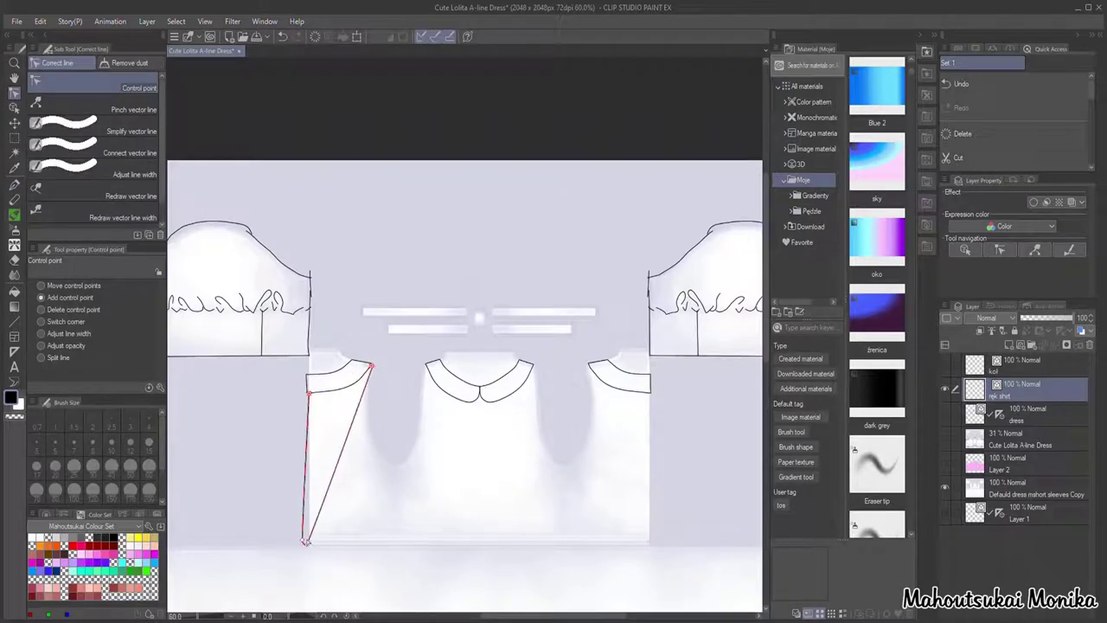
Step: Extend the shirt outline along the waist to the right edge and add control points at that corner
scroll(303, 423, "up", 5)
left_click_drag(303, 541, 685, 518)
scroll(338, 363, "down", 5)
left_click(683, 516)
left_click(683, 522)
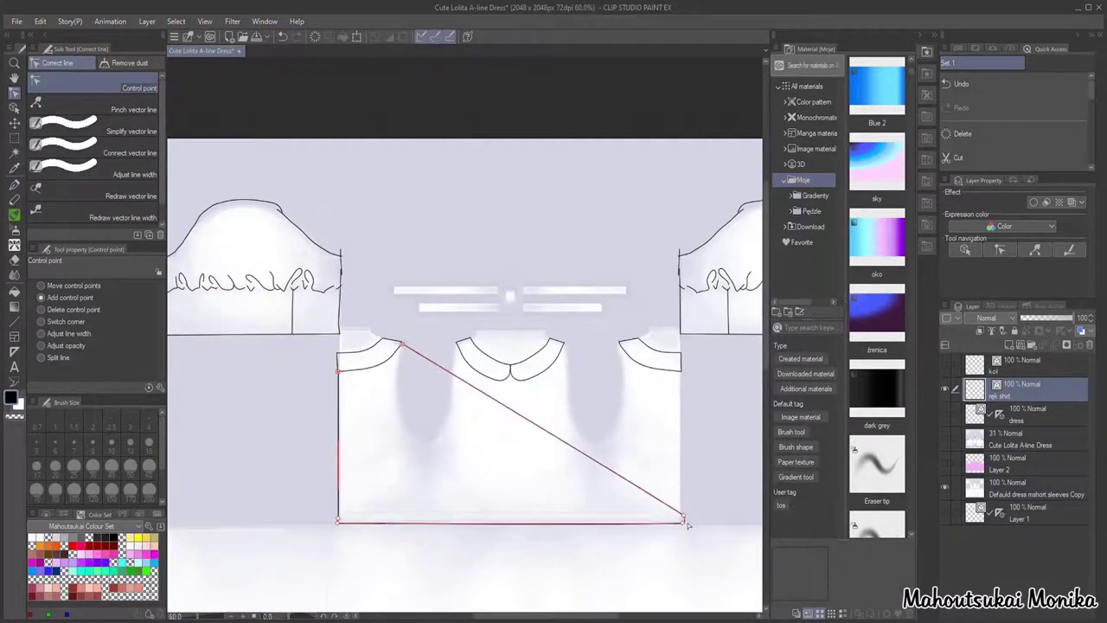
Step: Reshape the shirt outline with control points so its right edge runs straight from the waist up to the right back collar
left_click_drag(482, 394, 744, 395)
scroll(354, 350, "up", 2)
left_click_drag(329, 350, 743, 391)
scroll(701, 383, "up", 8)
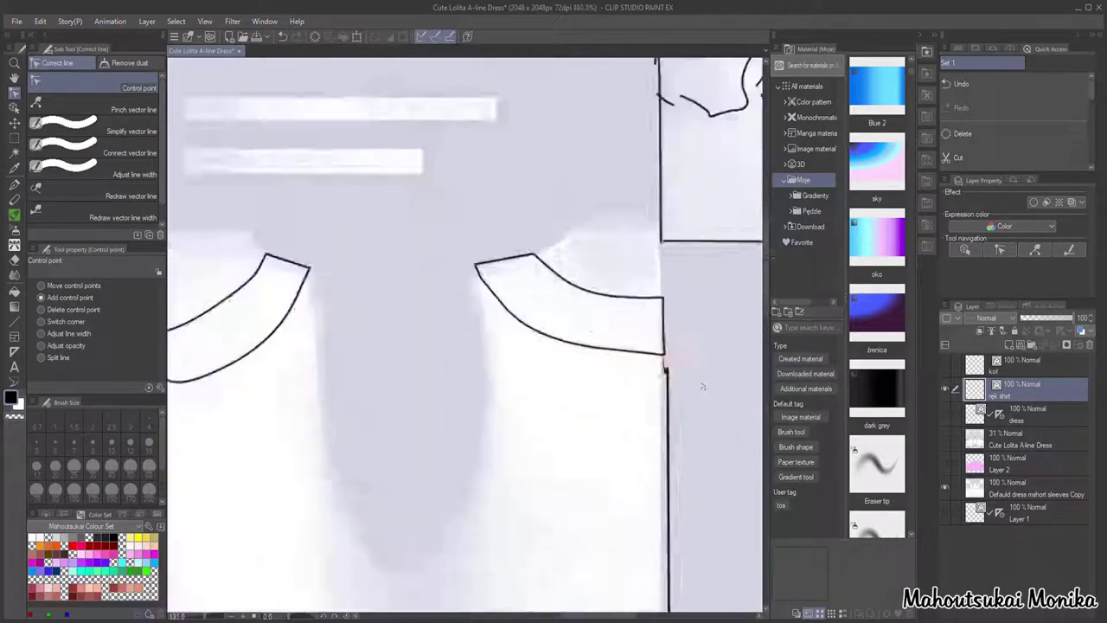
scroll(603, 349, "down", 8)
Step: Draw a line between the left back collar and front collar and bend it with control points into the deep left armhole curve
left_click(15, 185)
scroll(234, 282, "up", 2)
left_click(15, 94)
scroll(294, 336, "up", 1)
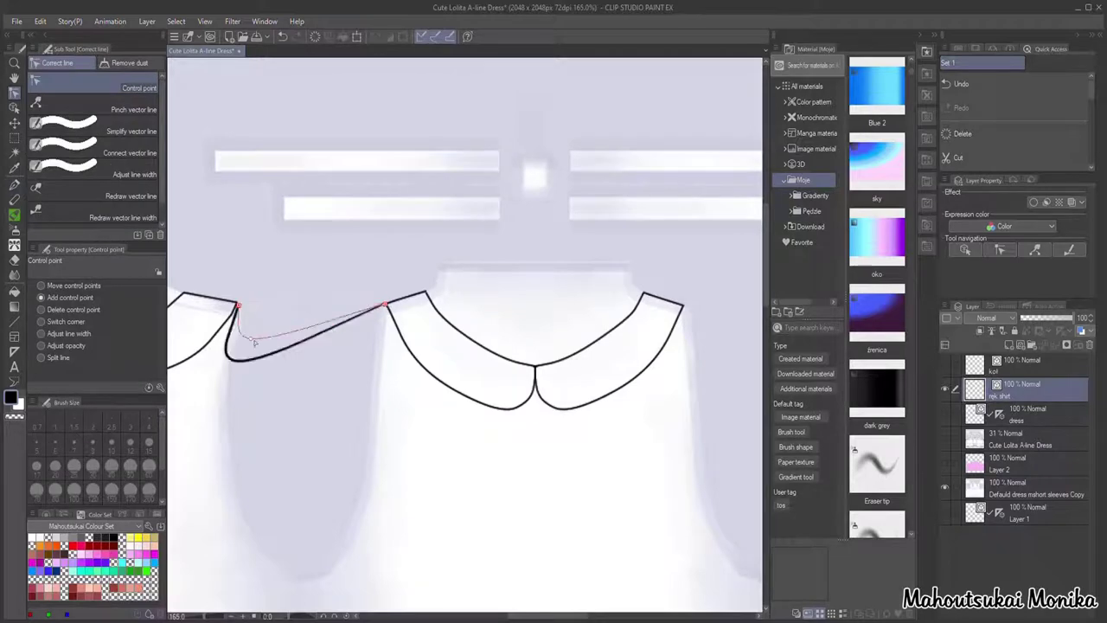
left_click_drag(307, 309, 300, 571)
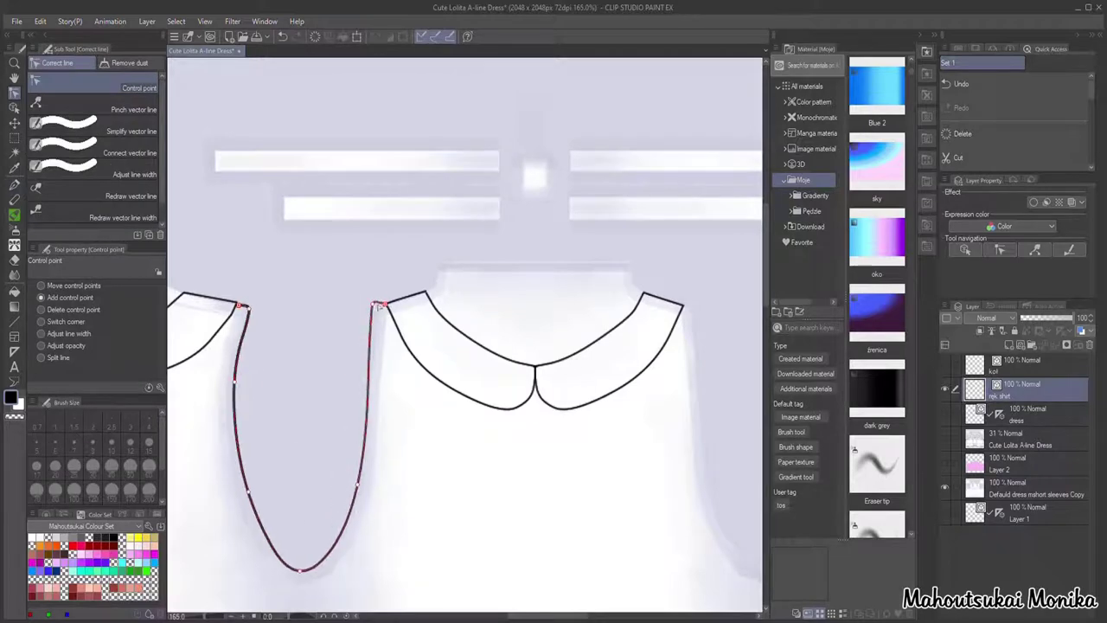
left_click_drag(376, 304, 377, 307)
scroll(320, 554, "up", 1)
left_click_drag(303, 517, 307, 522)
key("ctrl+z")
scroll(235, 353, "down", 1)
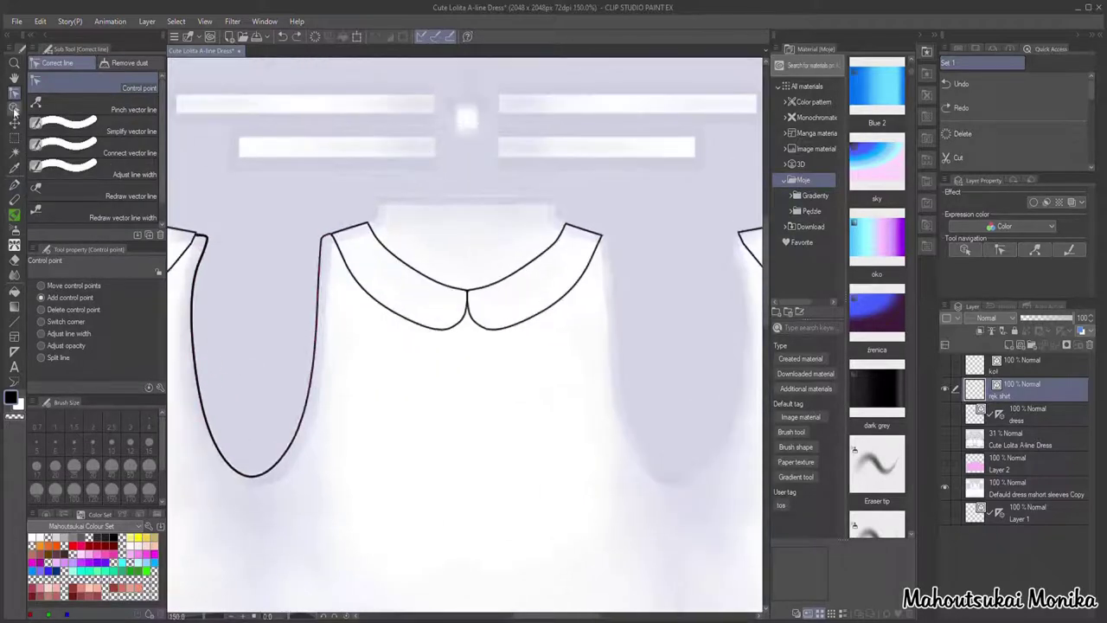
Step: Select the left armhole curve as a vector object and copy it
left_click(13, 108)
key("ctrl+t")
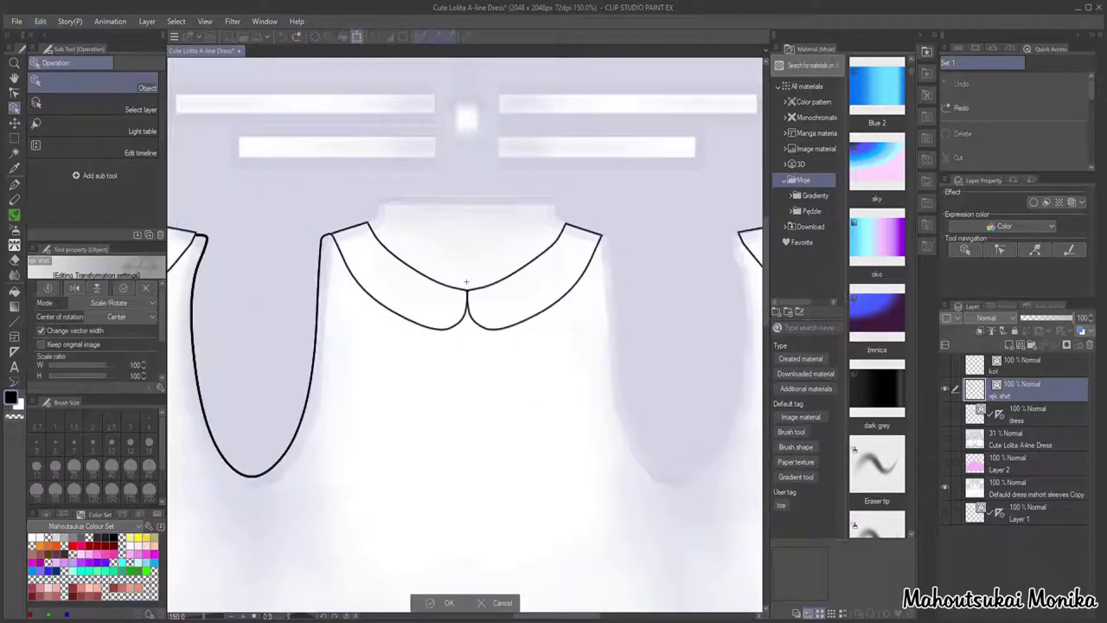
scroll(359, 298, "down", 6)
scroll(351, 279, "up", 2)
left_click(421, 472)
scroll(327, 372, "up", 5)
key("ctrl+c")
key("ctrl+v")
left_click_drag(328, 381, 562, 403)
scroll(392, 275, "down", 3)
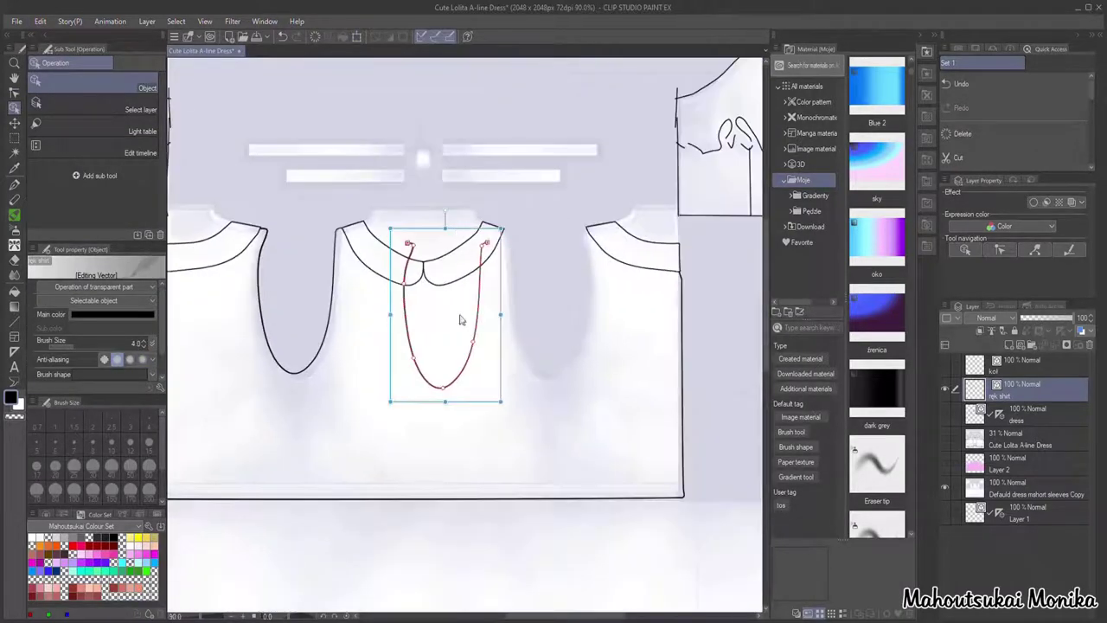
key("Delete")
Step: Paste the armhole curve onto a new layer, flip it horizontally and fit it between the front collar and the right back collar
left_click(1018, 344)
key("ctrl+v")
key("ctrl+t")
left_click(74, 288)
left_click_drag(332, 367, 581, 366)
scroll(581, 356, "up", 3)
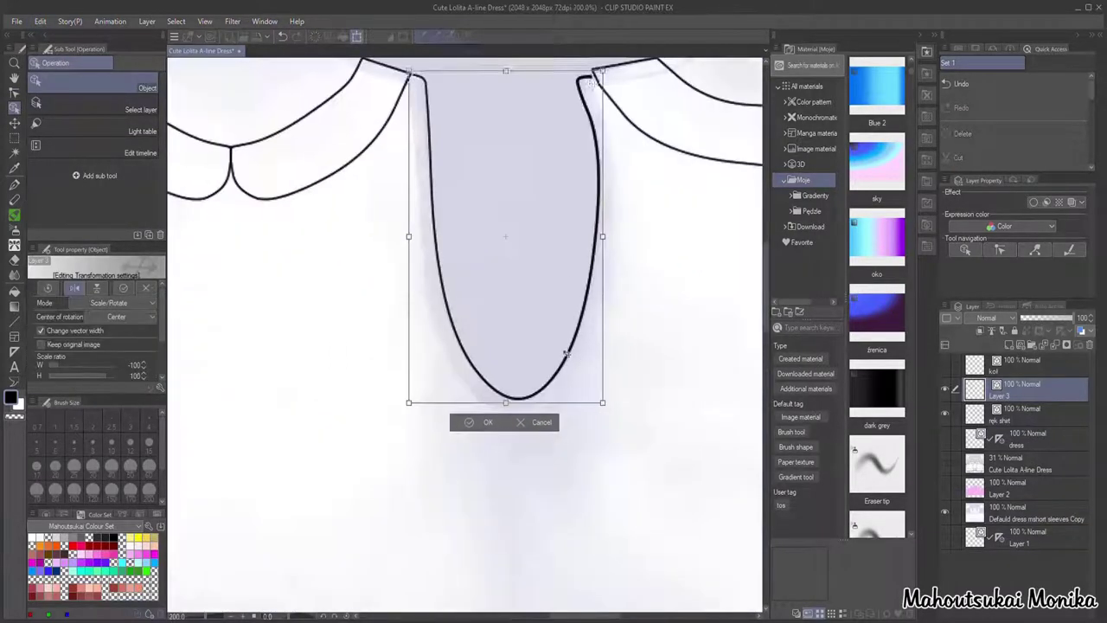
scroll(682, 306, "down", 2)
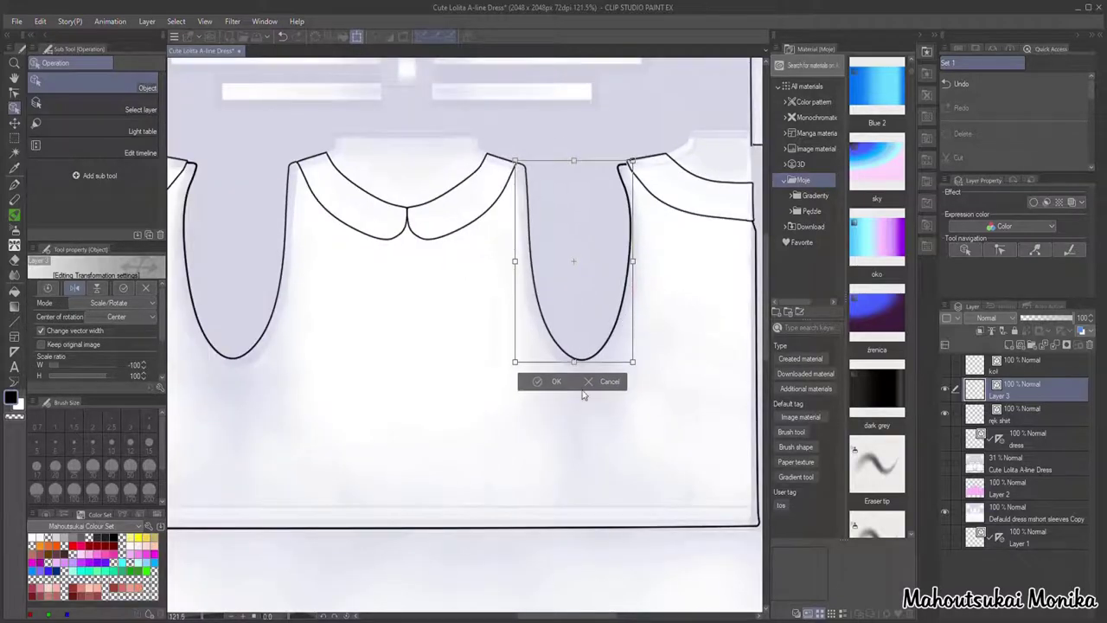
left_click(555, 382)
scroll(536, 182, "up", 3)
Step: Merge the flipped armhole layer into the shirt sleeve layer and show the Cute Lolita A-line Dress sketch layer
left_click(1053, 344)
scroll(594, 406, "down", 2)
scroll(464, 299, "down", 2)
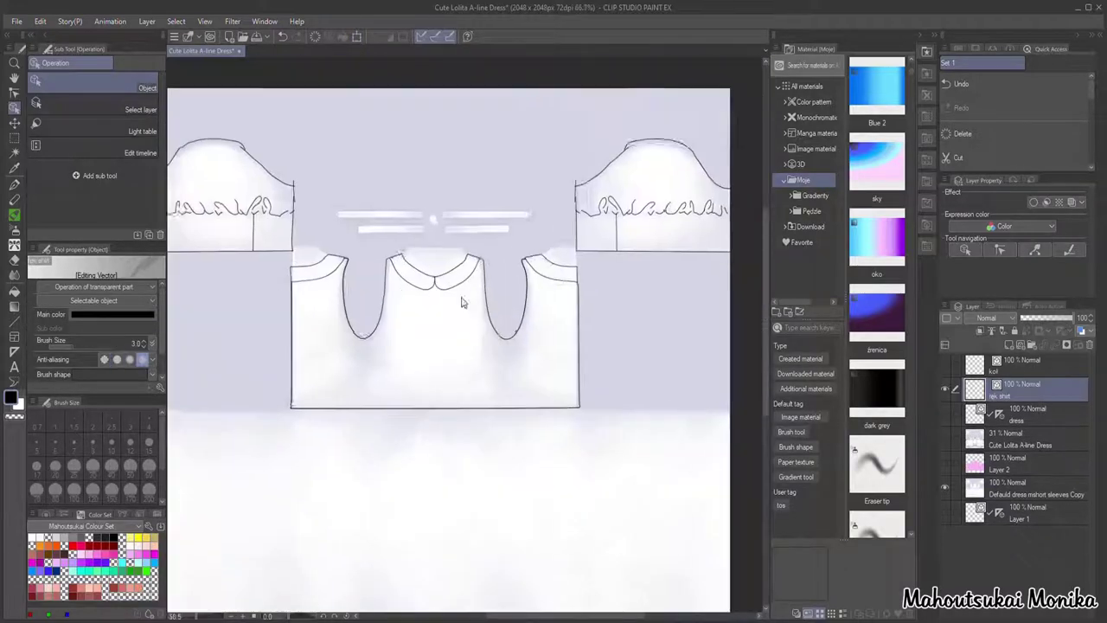
scroll(463, 303, "up", 2)
left_click(945, 438)
left_click(14, 184)
scroll(411, 287, "up", 3)
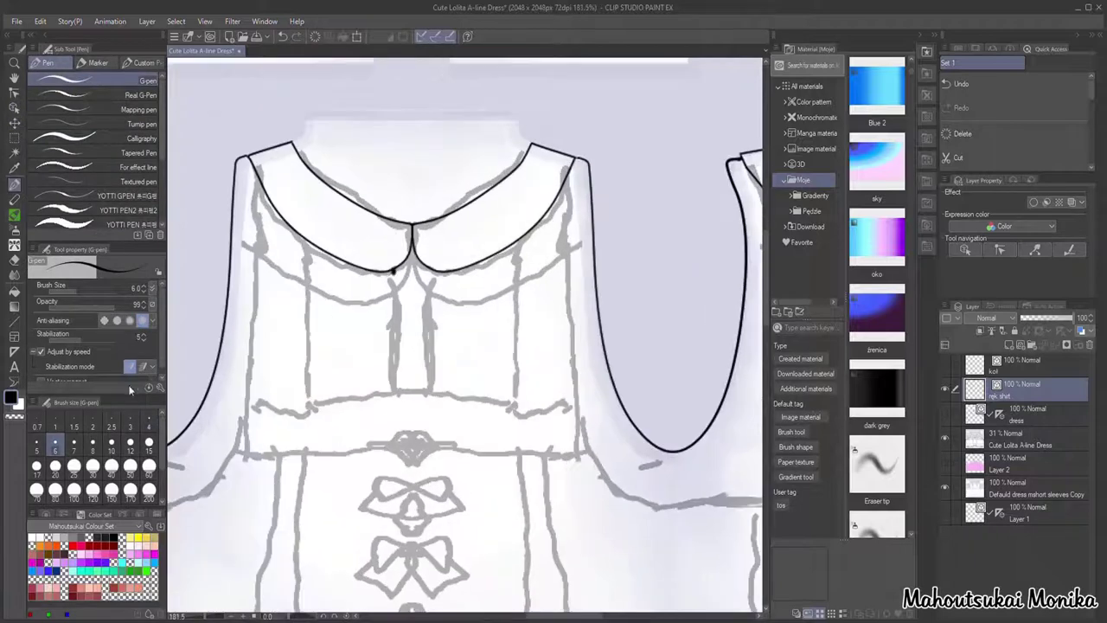
key("y")
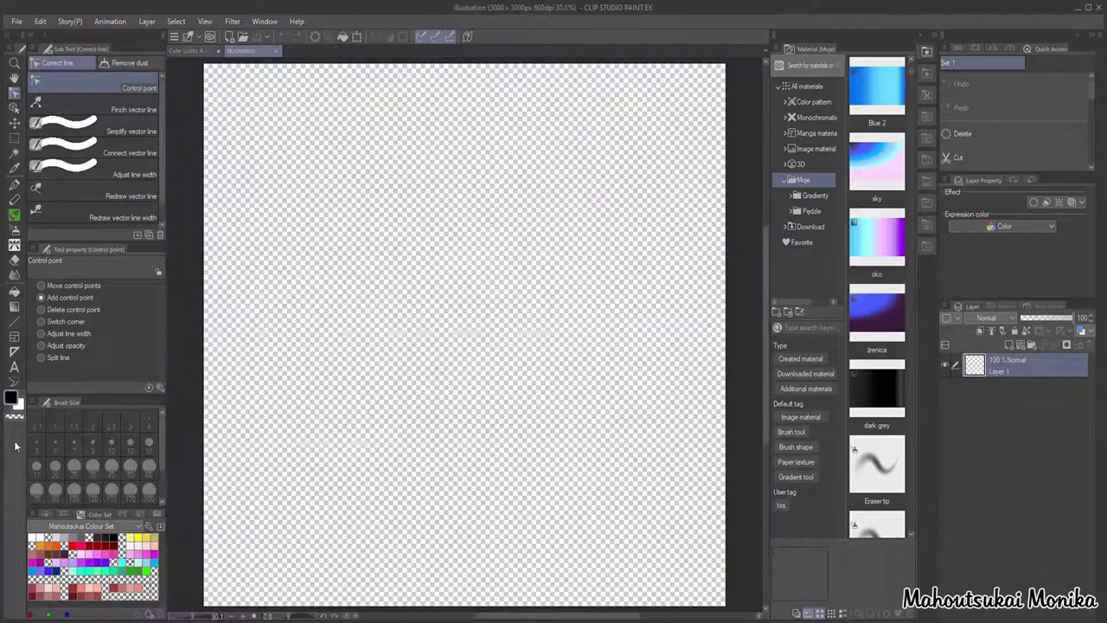
key("u")
mouse_move(349, 147)
left_mouse_down()
mouse_move(591, 405)
mouse_move(611, 411)
left_mouse_up()
left_click(610, 410)
key("ctrl+z")
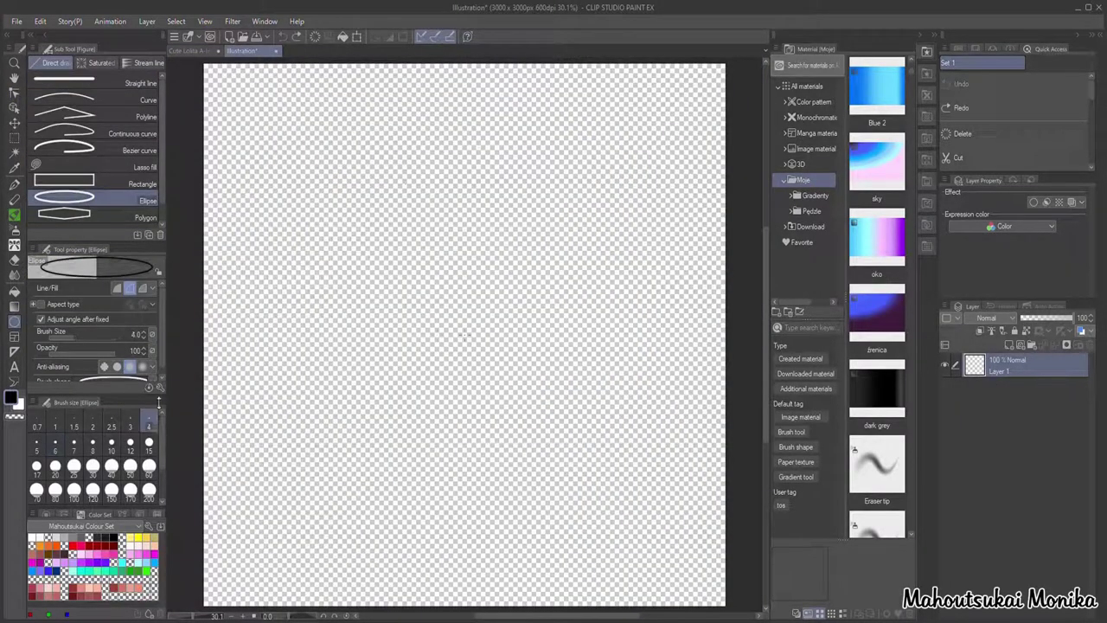
Step: Draw a large circle outline on the blank canvas with the Ellipse tool at brush size 20 and a fixed aspect type
left_click(56, 468)
scroll(143, 329, "down", 1)
left_click(42, 298)
mouse_move(303, 127)
left_mouse_down()
mouse_move(693, 533)
mouse_move(649, 510)
mouse_move(533, 406)
left_mouse_up()
left_click(693, 532)
scroll(535, 408, "down", 1)
left_click(283, 37)
Step: Draw a slightly larger circle on a new layer and centre it around the first one to form the button's rim
left_click(1008, 344)
scroll(543, 165, "down", 1)
mouse_move(234, 146)
left_mouse_down()
mouse_move(536, 477)
mouse_move(523, 468)
left_mouse_up()
left_click(356, 38)
left_click_drag(416, 204, 441, 217)
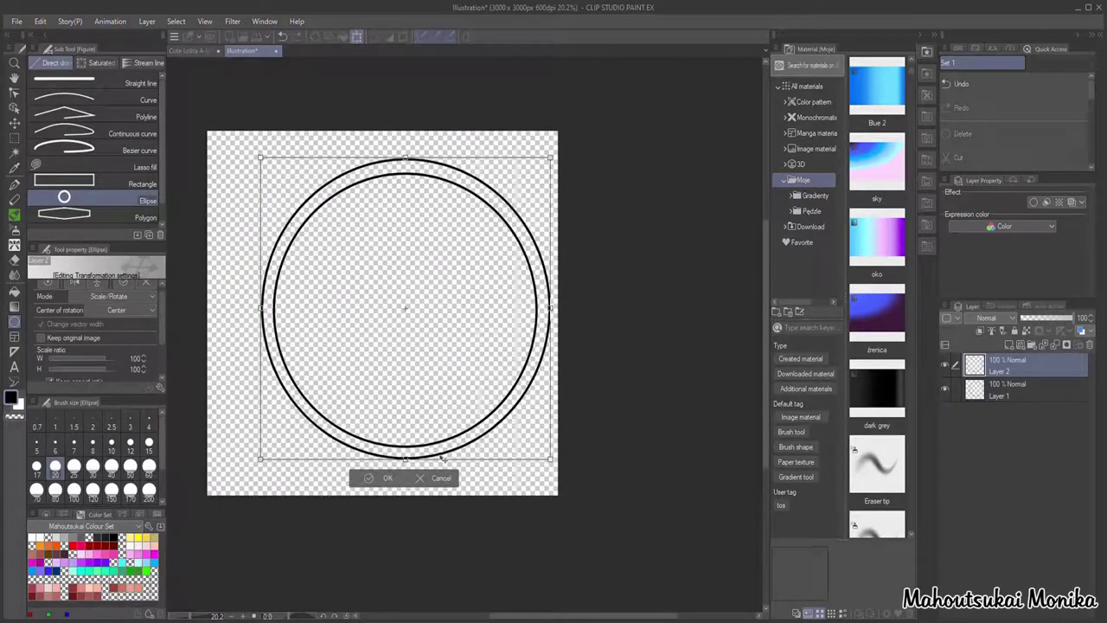
left_click(380, 477)
scroll(401, 275, "up", 1)
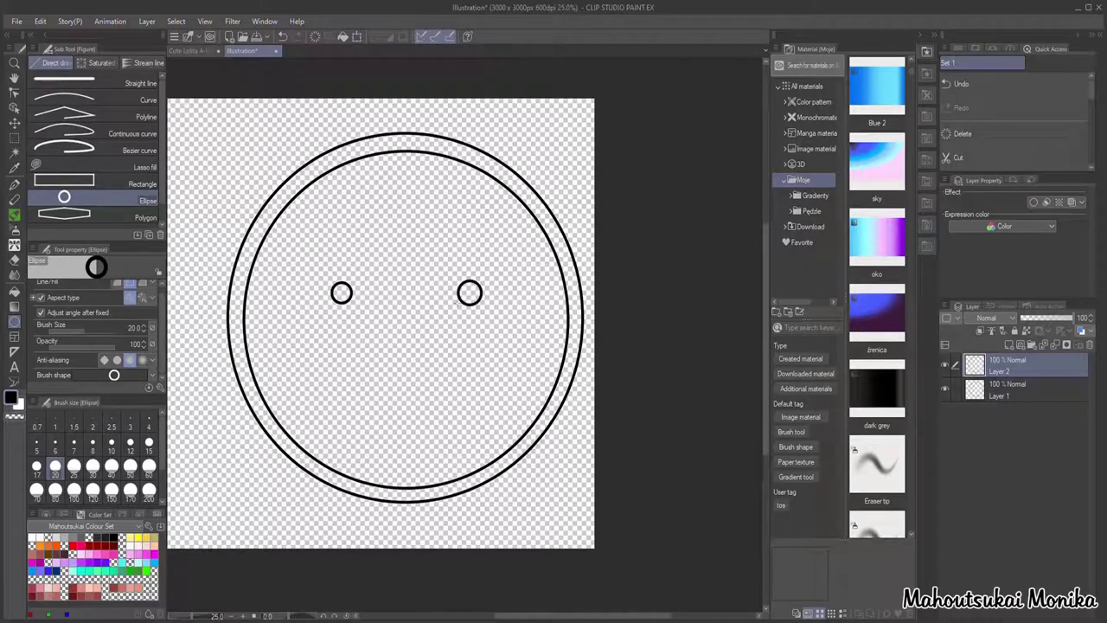
Step: Undo the two small buttonhole circles and redraw them on a vector layer, copying one equal circle for each hole
key("y")
left_click(285, 37)
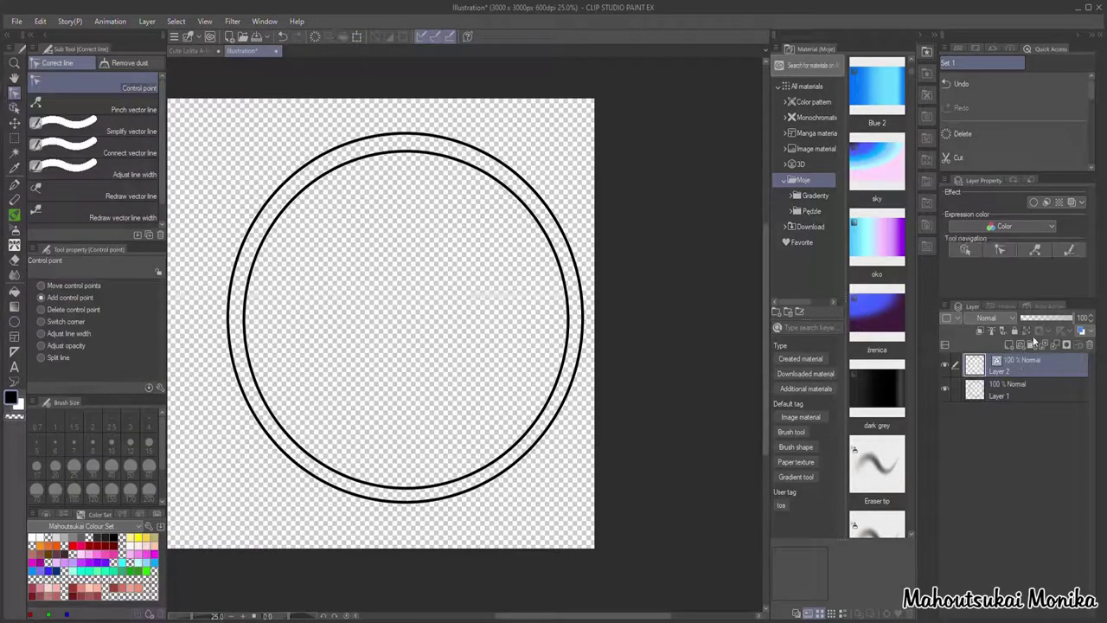
key("u")
left_click(15, 108)
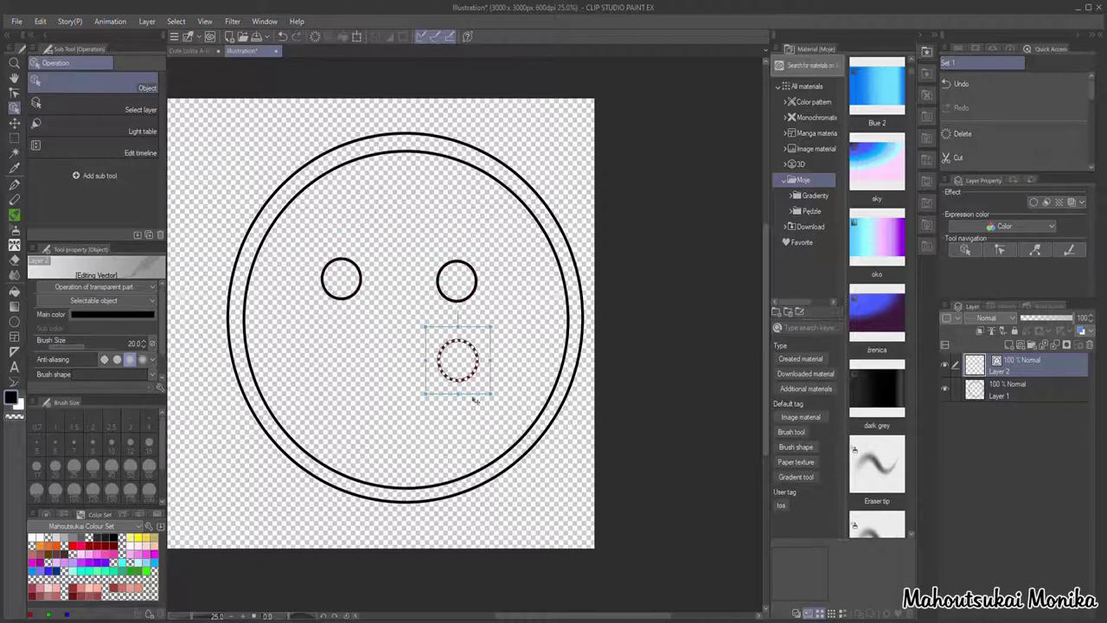
Step: Select the upper pair of buttonholes and move them slightly up and to the right
left_click(15, 139)
left_click_drag(292, 230, 491, 321)
key("ctrl+t")
left_click_drag(446, 234, 452, 218)
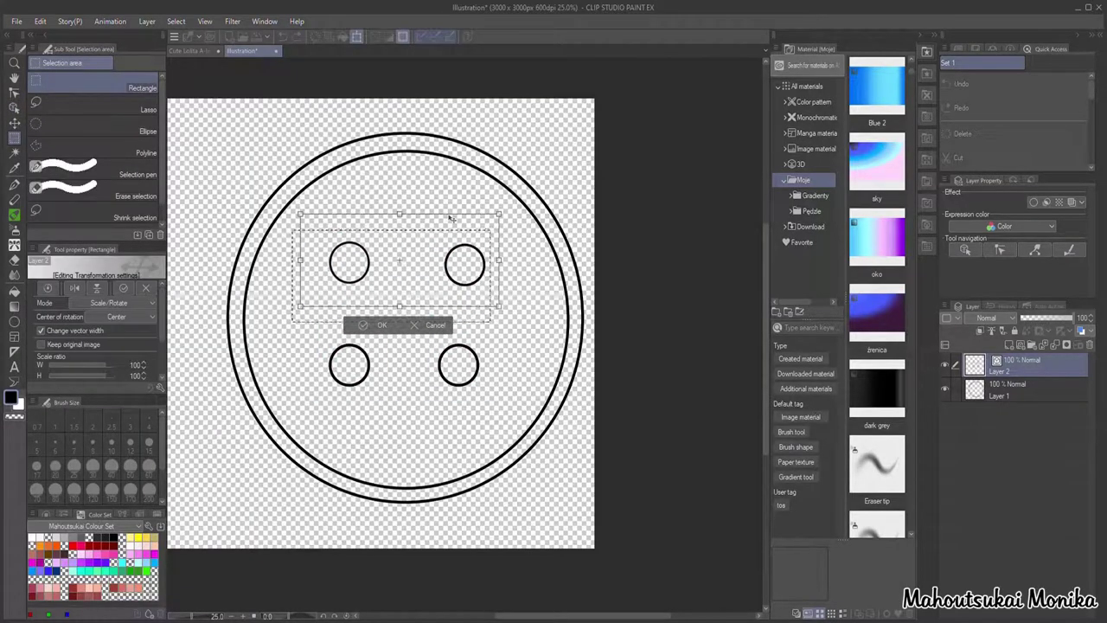
key("Return")
key("ctrl+d")
left_click(15, 108)
Step: Add an empty layer on top and merge the two button outline layers beneath it into one
key("ctrl+shift+n")
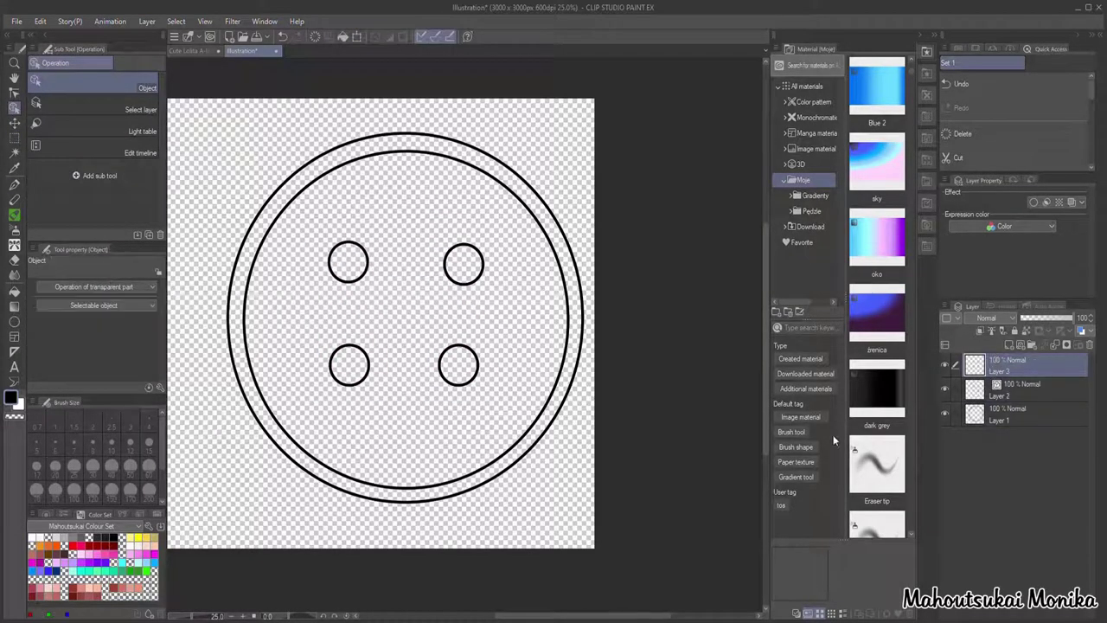
left_click(1022, 391)
left_click_drag(1017, 418, 1021, 381)
key("ctrl+e")
Step: Fill the button's face and its outer rim with white, leaving the four holes transparent
left_click(15, 292)
left_click(32, 537)
left_click(377, 196)
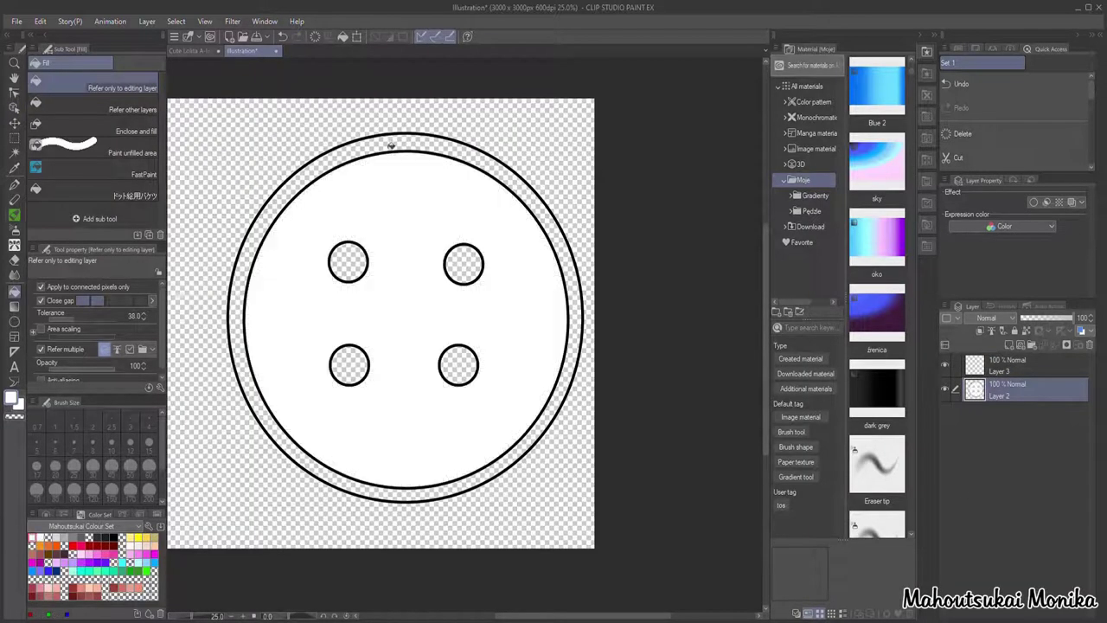
left_click(391, 145)
Step: Select the button's rim and shade its lower part light grey with the airbrush at size 150
key("b")
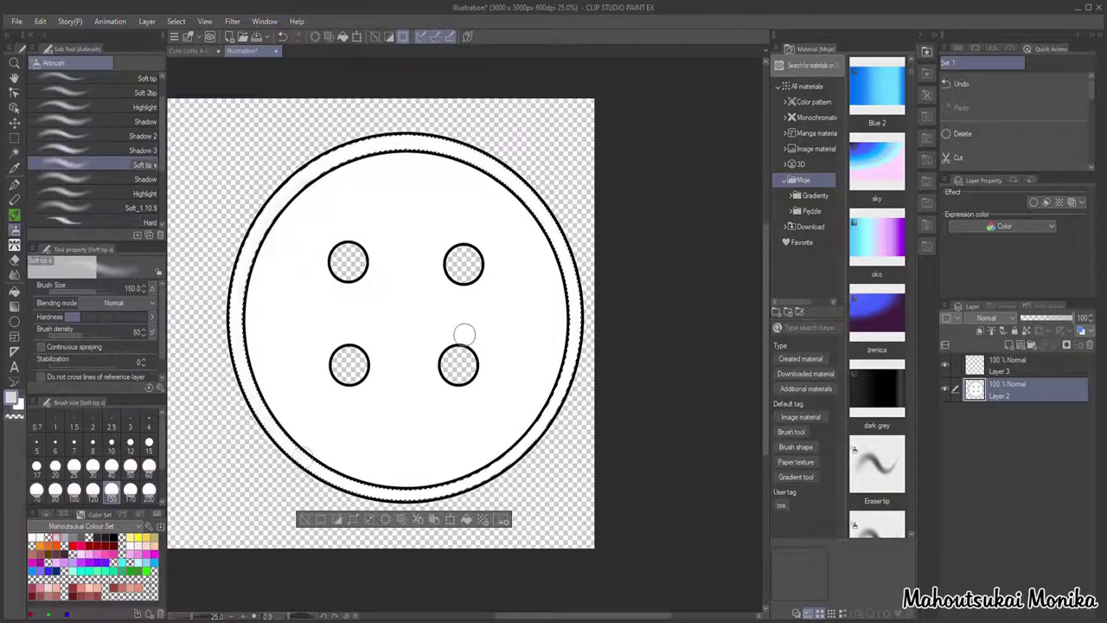
scroll(243, 367, "up", 1)
left_click(999, 368)
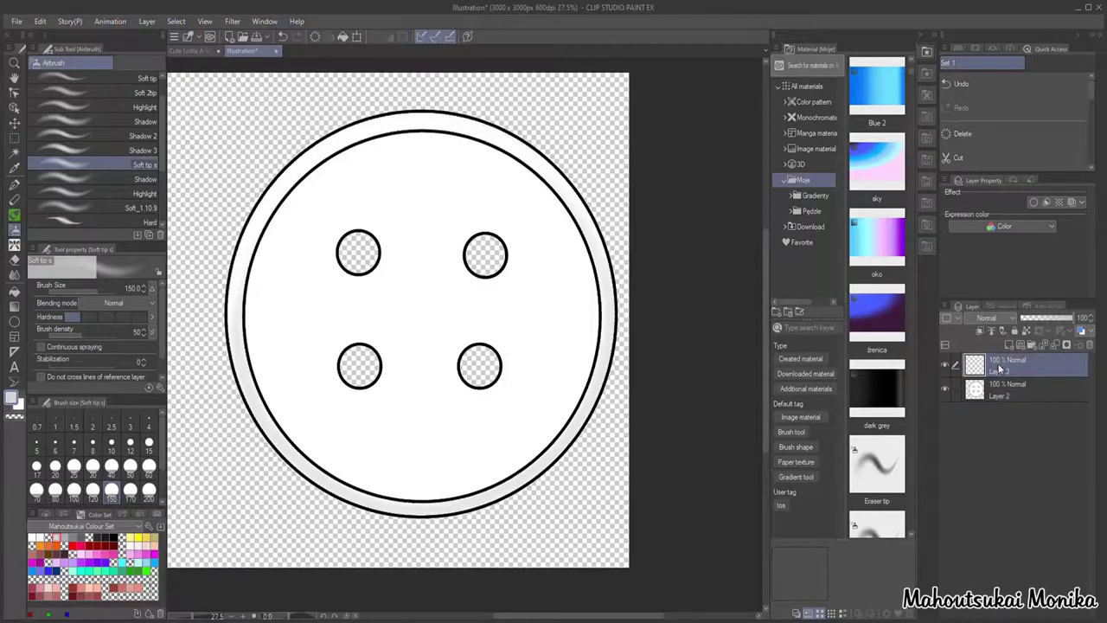
Step: Select the button's face on Layer 2 and shade its lower right light grey with the airbrush at size 600, clearing the selection
left_click(15, 153)
left_click(1007, 389)
left_click(467, 415)
left_click(14, 230)
scroll(111, 467, "down", 3)
left_click(111, 467)
left_click_drag(290, 389, 592, 166)
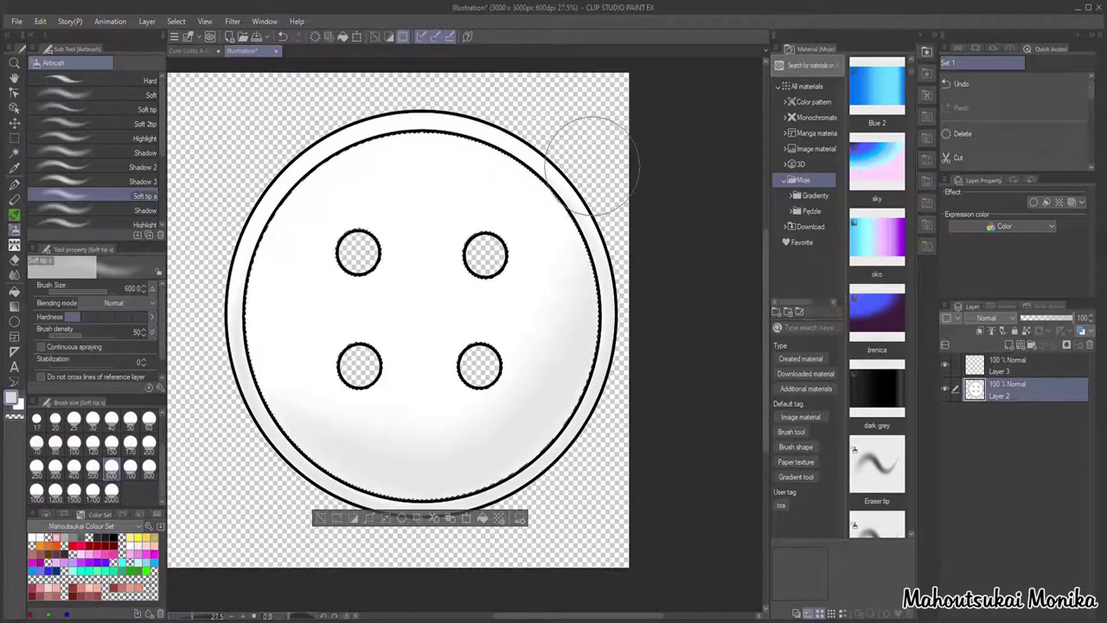
left_click(1007, 367)
key("ctrl+d")
left_click(15, 184)
left_click(149, 493)
left_click_drag(359, 366, 486, 251)
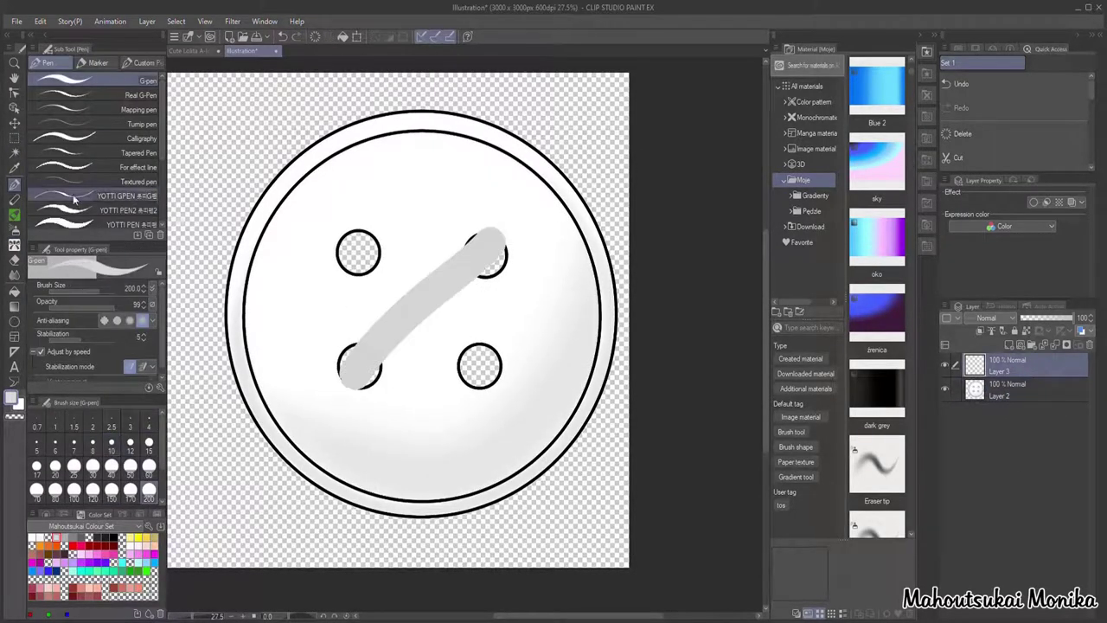
key("ctrl+z")
Step: Create a new 3000 x 3000 px illustration and stamp a white dot in its centre with the G-pen at size 2000
left_click(32, 537)
left_click(75, 493)
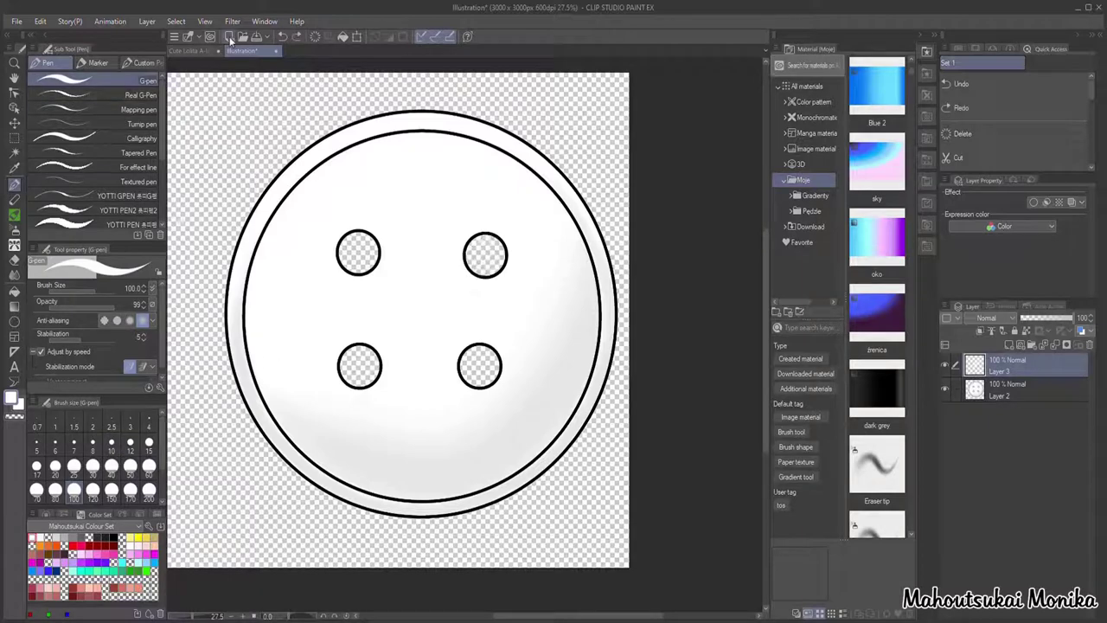
left_click(230, 37)
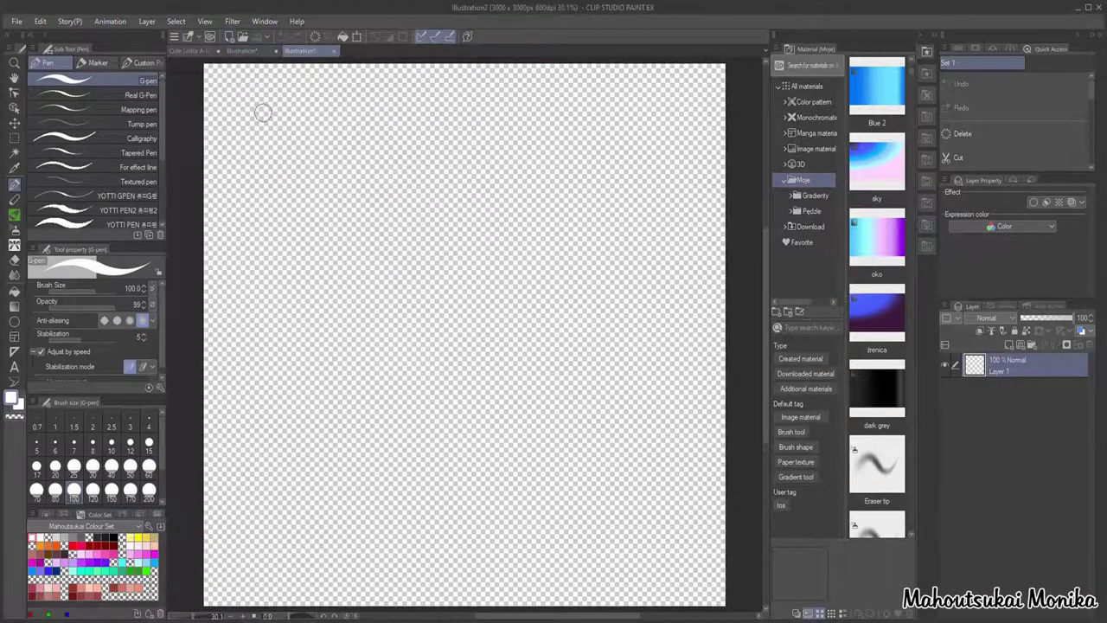
left_click(111, 493)
left_click(467, 337)
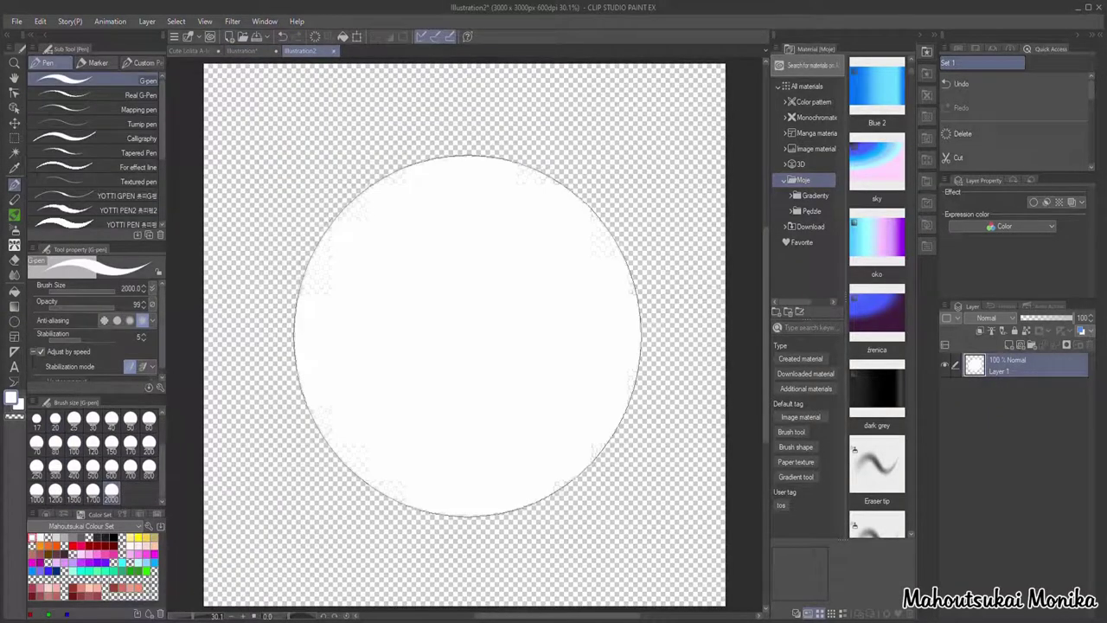
Step: Select the white dot and shade around its edge in grey with the airbrush at size 600
left_click(15, 154)
left_click(415, 363)
left_click(15, 230)
left_click(73, 537)
mouse_move(310, 381)
left_mouse_down()
mouse_move(331, 205)
mouse_move(510, 168)
left_mouse_up()
left_click(64, 537)
mouse_move(424, 173)
left_mouse_down()
mouse_move(536, 171)
mouse_move(424, 203)
left_mouse_up()
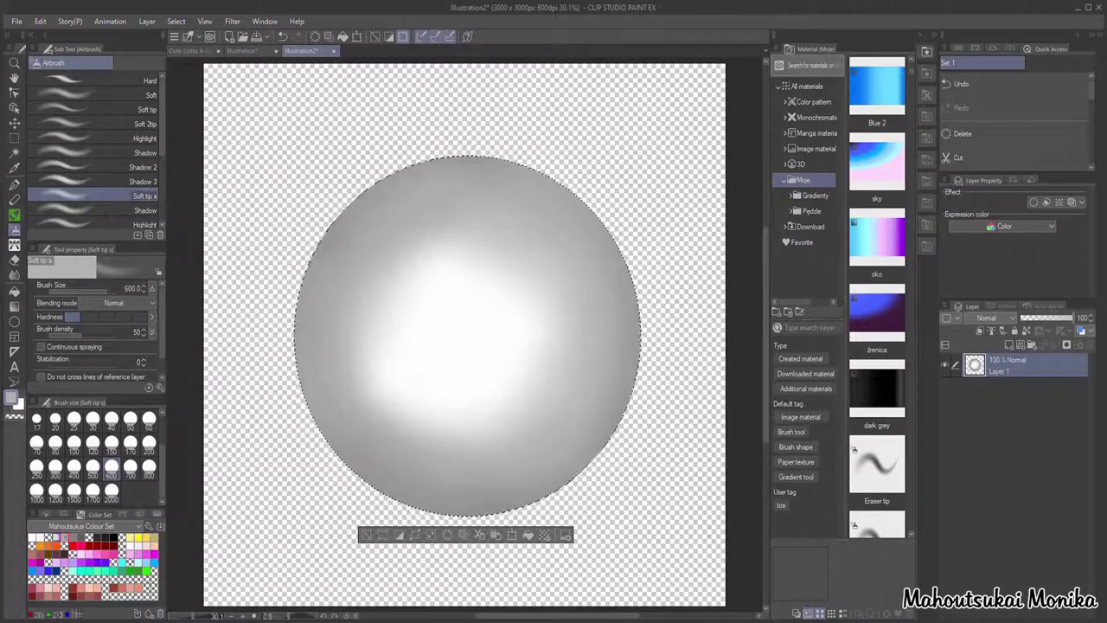
Step: Brighten the middle of the ball with white using the Soft airbrush at size 1200 and clear the selection
left_click(32, 537)
mouse_move(380, 268)
left_mouse_down()
mouse_move(460, 420)
mouse_move(553, 320)
left_mouse_up()
left_click(96, 95)
mouse_move(541, 328)
left_mouse_down()
mouse_move(477, 396)
mouse_move(432, 346)
left_mouse_up()
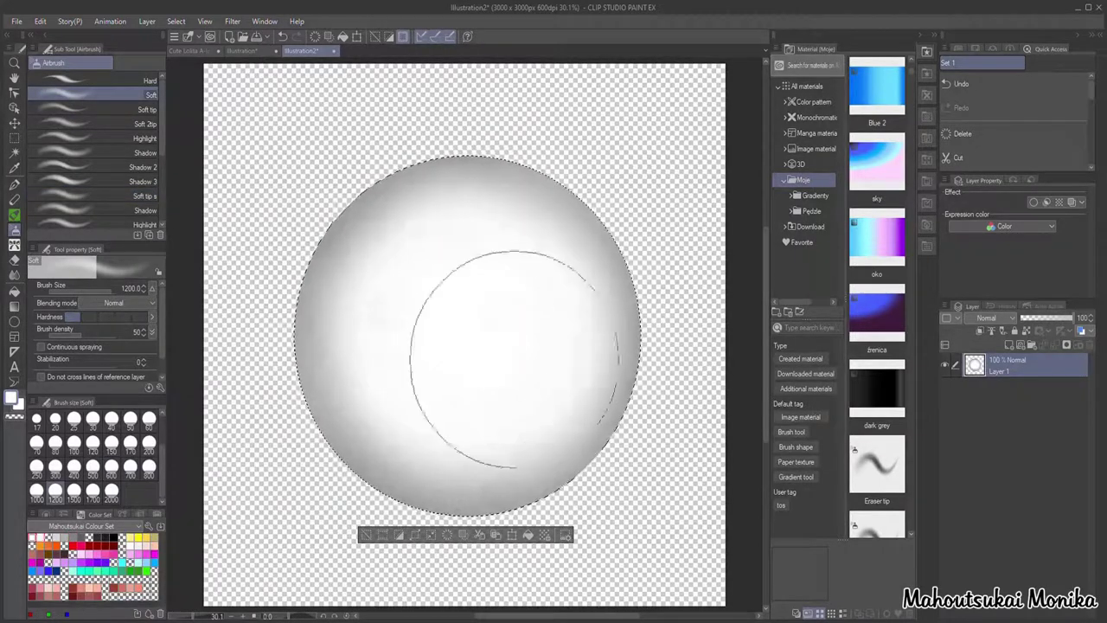
left_click_drag(517, 359, 434, 342)
key("ctrl+d")
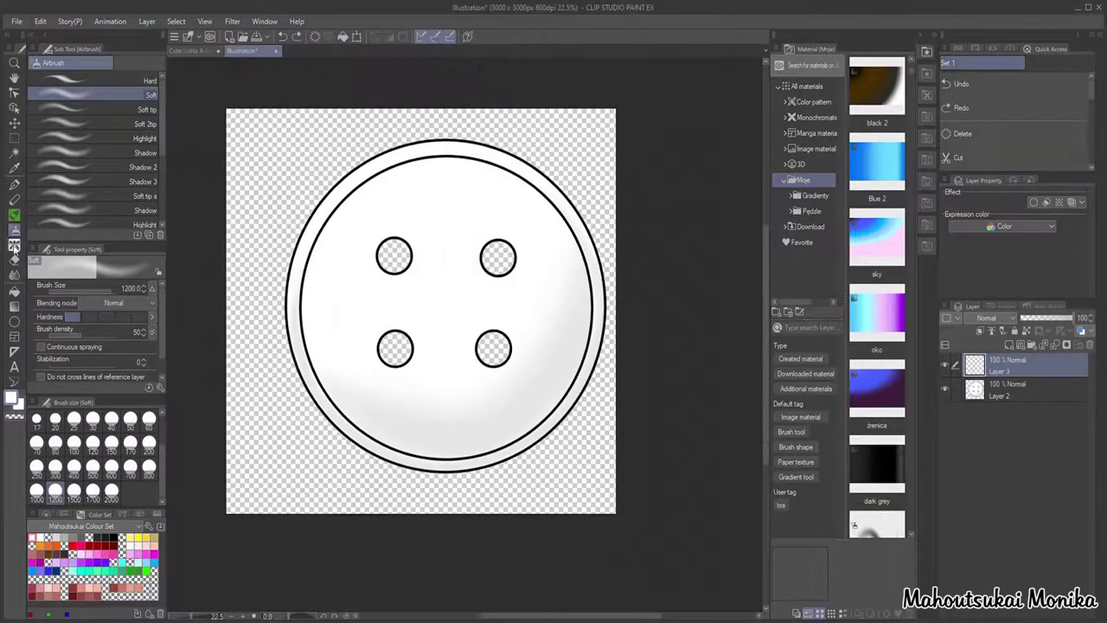
Step: Duplicate the ball onto a new layer in the dot 3d file and airbrush the copy's left and right sides white
key("p")
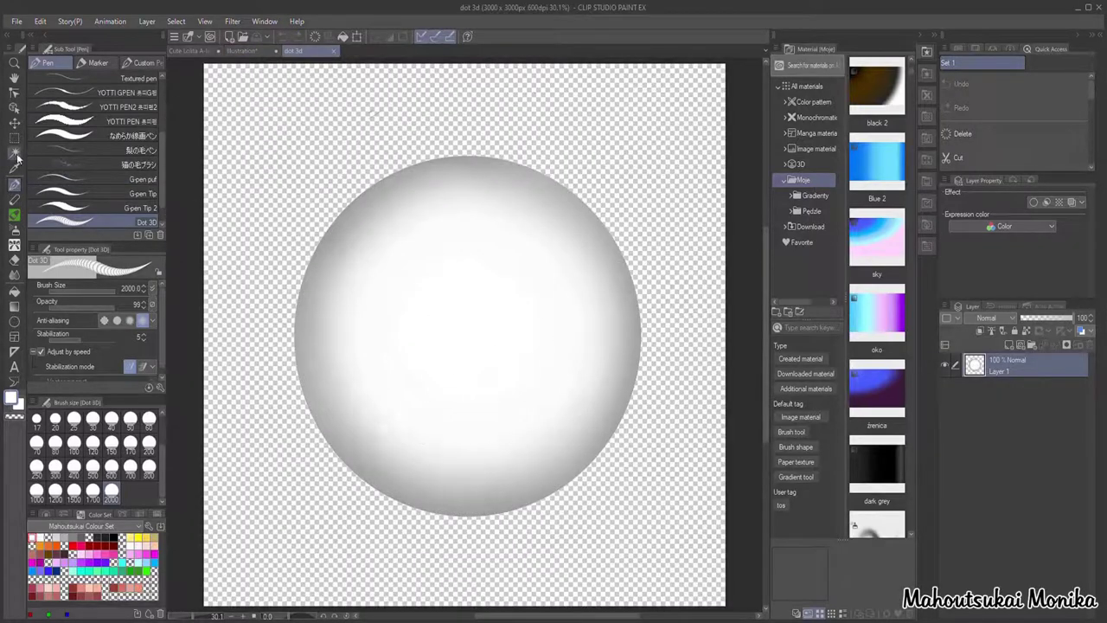
left_click(16, 154)
left_click(217, 92)
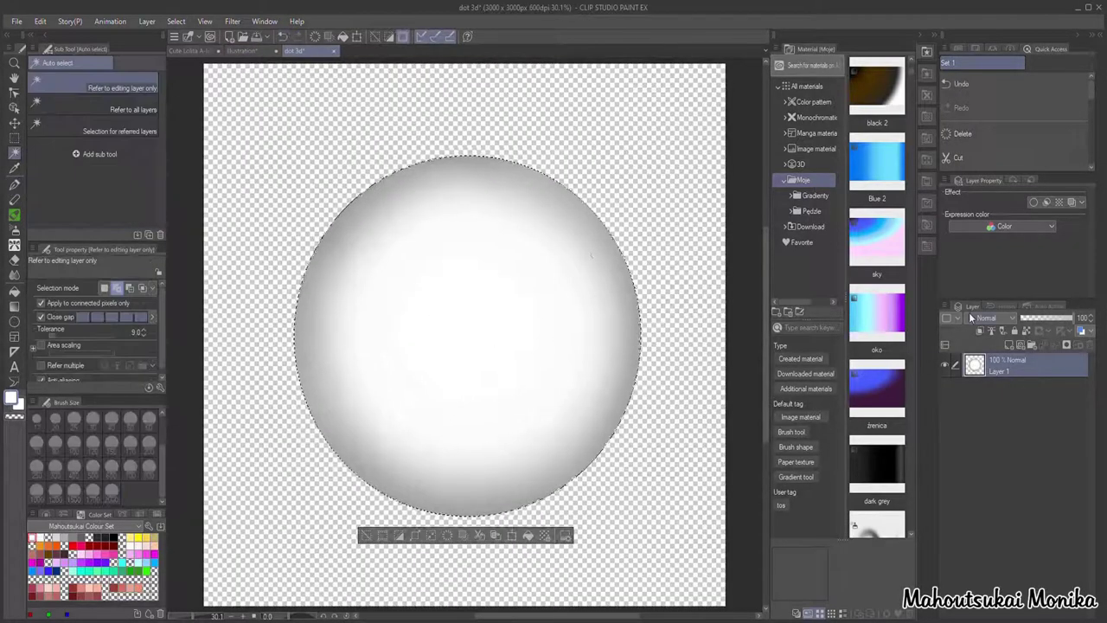
key("ctrl+c")
key("ctrl+v")
left_click(15, 230)
mouse_move(316, 298)
left_mouse_down()
mouse_move(348, 388)
mouse_move(648, 370)
mouse_move(395, 346)
mouse_move(381, 251)
left_mouse_up()
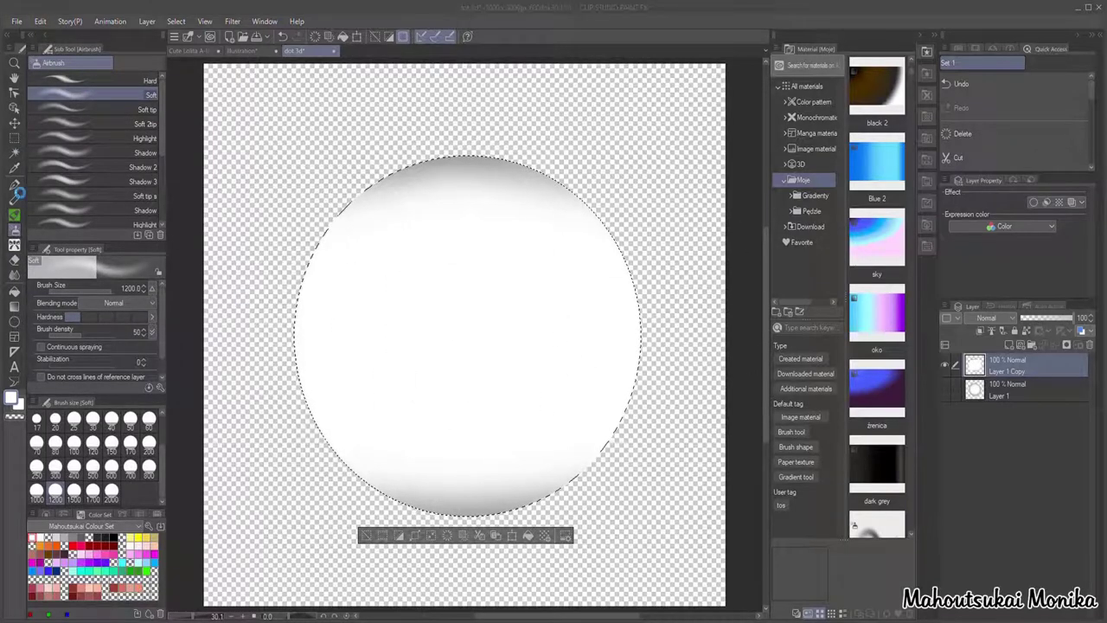
Step: Clear the selection, test the Dot 3D pen at size 170 with a stroke above the ball and undo the stroke
left_click(15, 185)
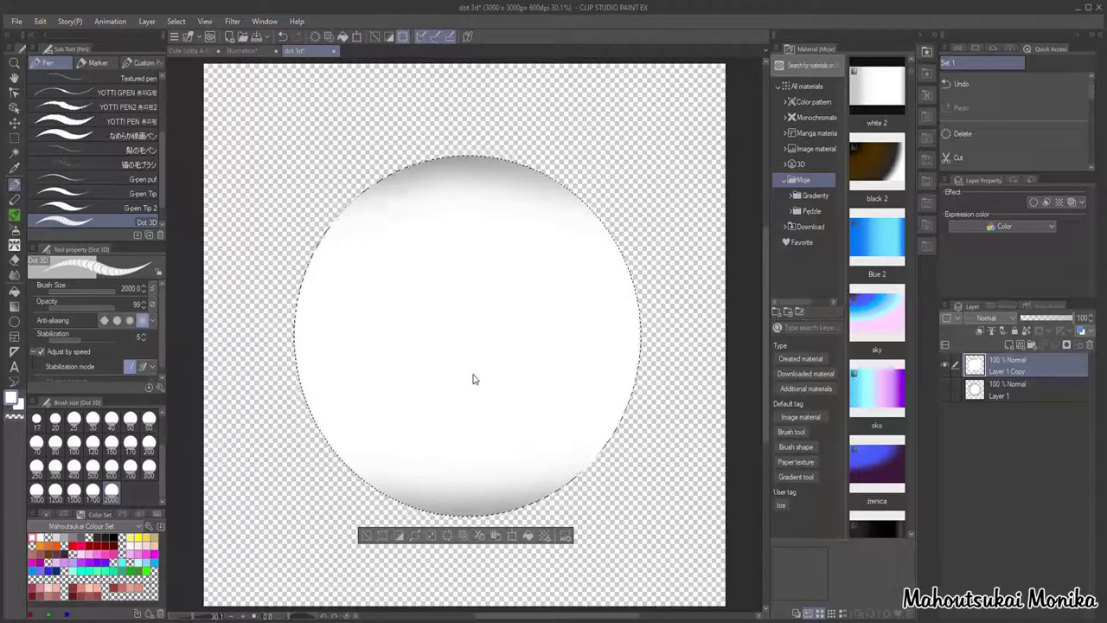
key("ctrl+d")
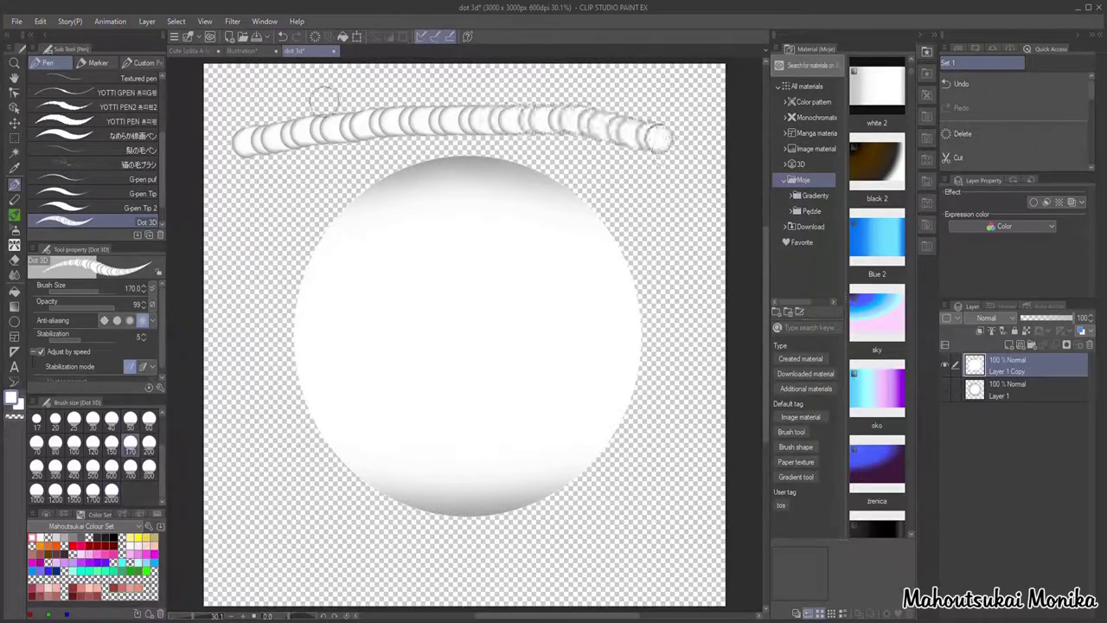
key("ctrl+z")
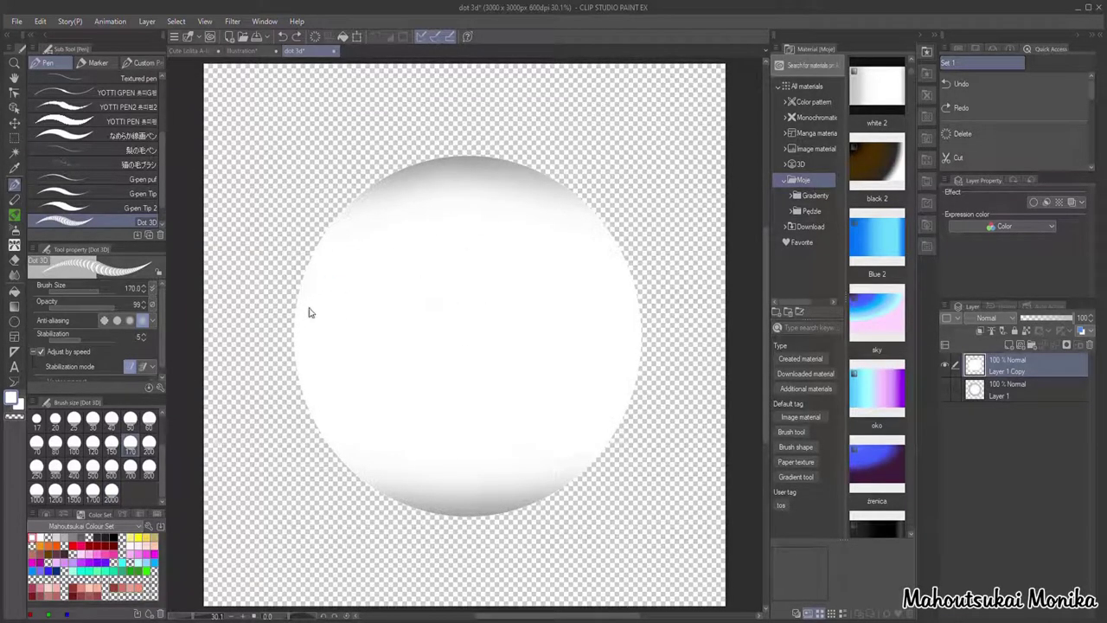
Step: Test the Dot 3D pen with long winding strokes over the ball and draw crossed threads through the button's four holes at size 150
left_click_drag(260, 130, 644, 131)
mouse_move(233, 99)
left_mouse_down()
mouse_move(321, 198)
mouse_move(566, 247)
left_mouse_up()
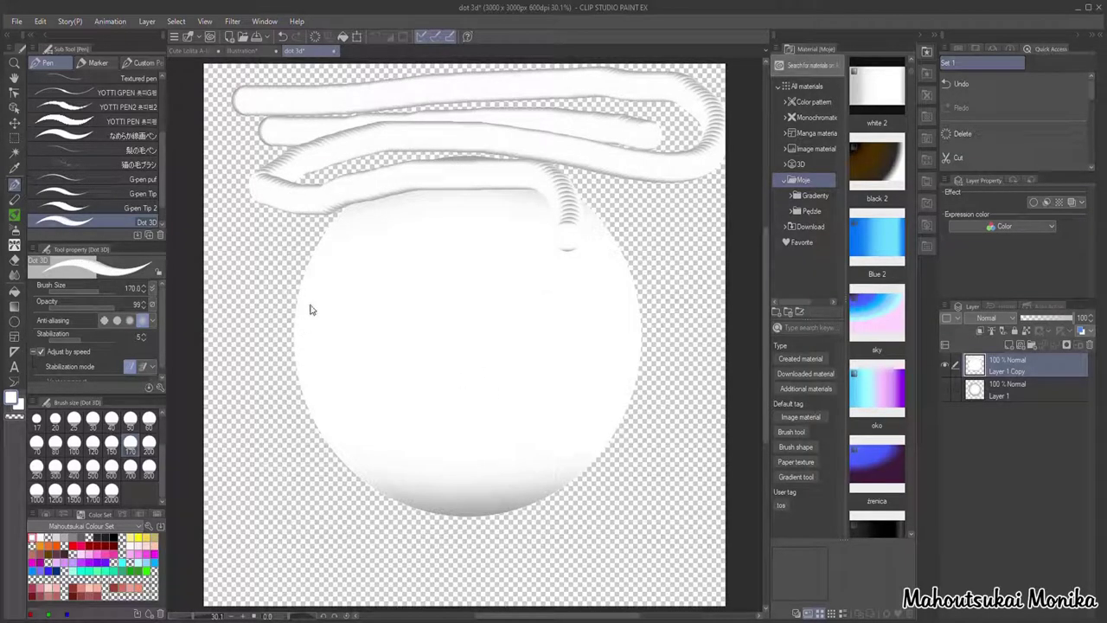
left_click_drag(541, 212, 324, 554)
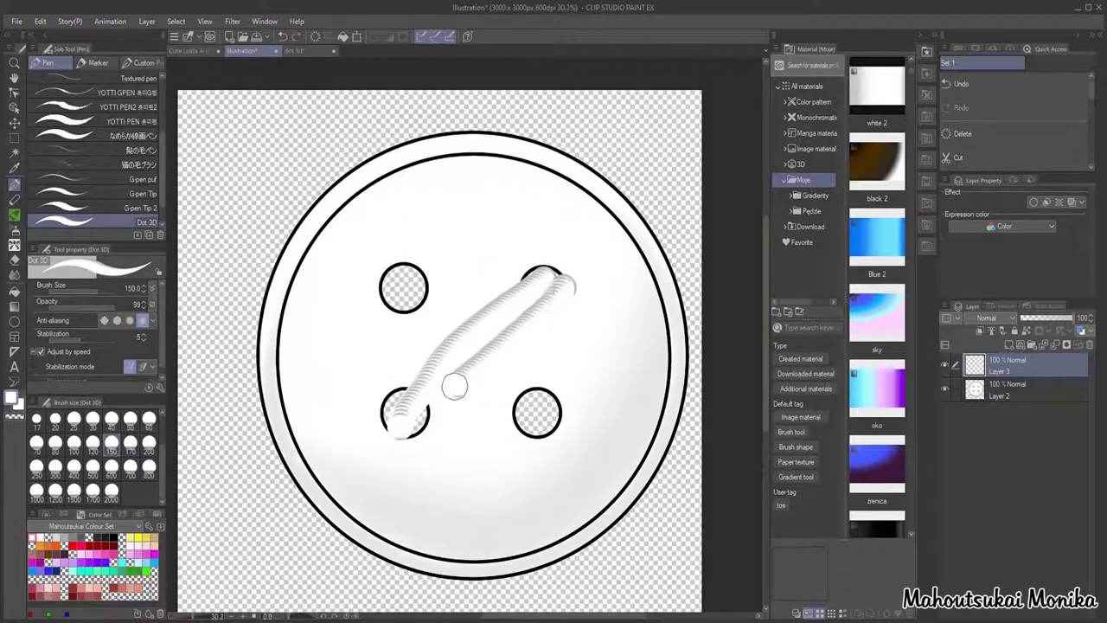
left_click_drag(390, 278, 540, 419)
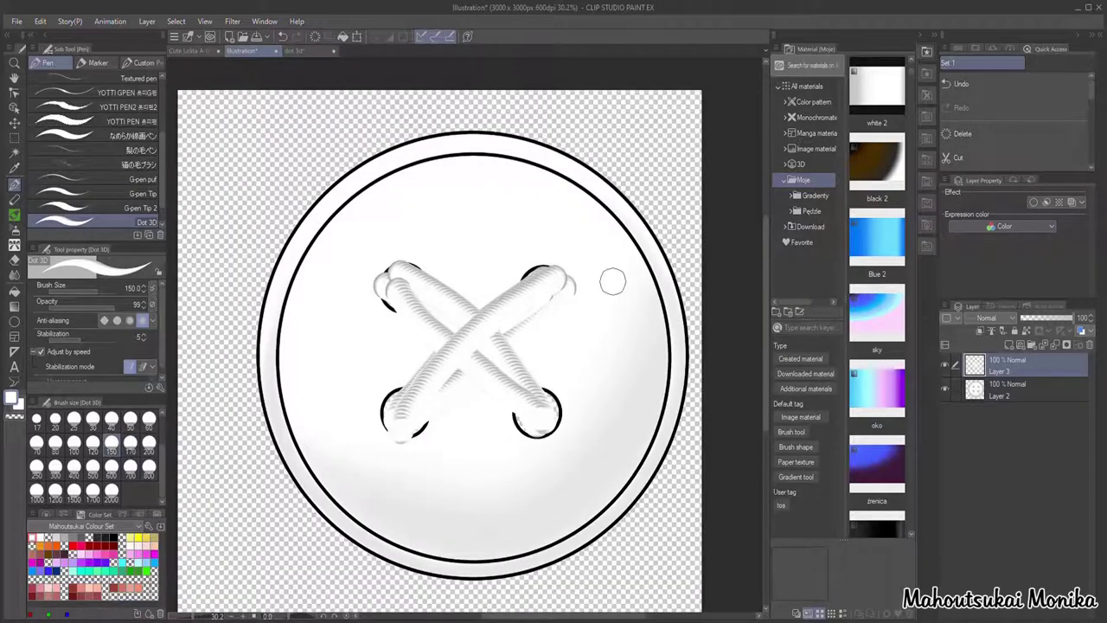
Step: Auto-select the button's holes on Layer 2, trim the thread ends on Layer 3 with the Soft eraser at size 200 and clear the selection
left_click(1007, 390)
left_click(945, 365)
left_click(14, 153)
left_click(403, 288)
left_click(543, 290)
left_click(537, 413)
left_click(1008, 365)
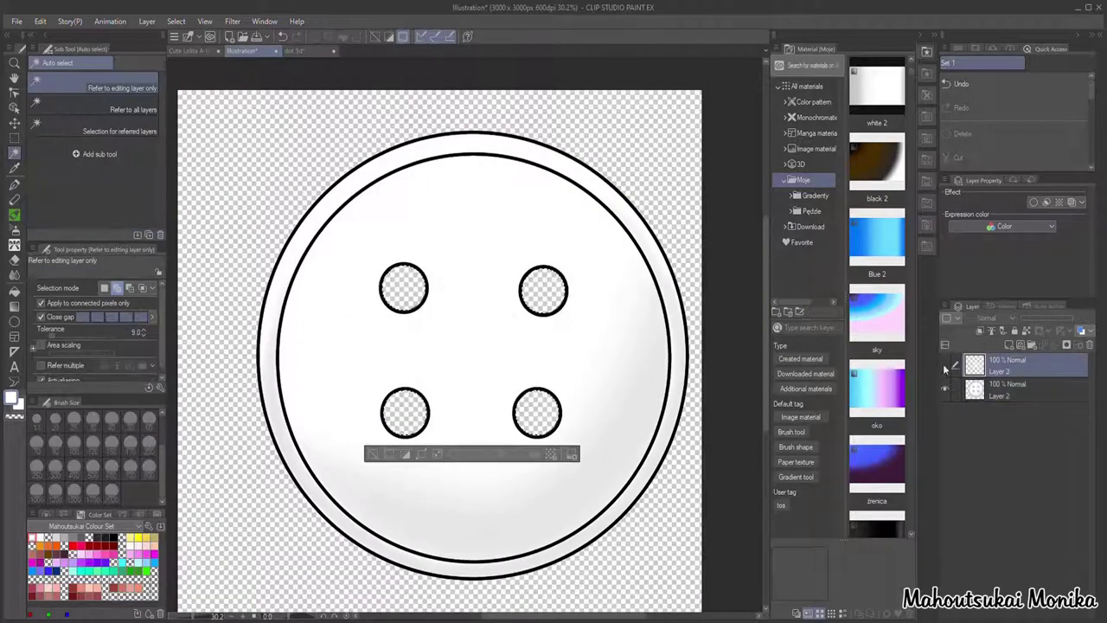
left_click(944, 365)
left_click(14, 260)
left_click(95, 95)
left_click_drag(389, 265, 372, 285)
left_click_drag(562, 269, 574, 292)
left_click_drag(544, 441, 563, 440)
left_click_drag(397, 443, 422, 441)
key("ctrl+d")
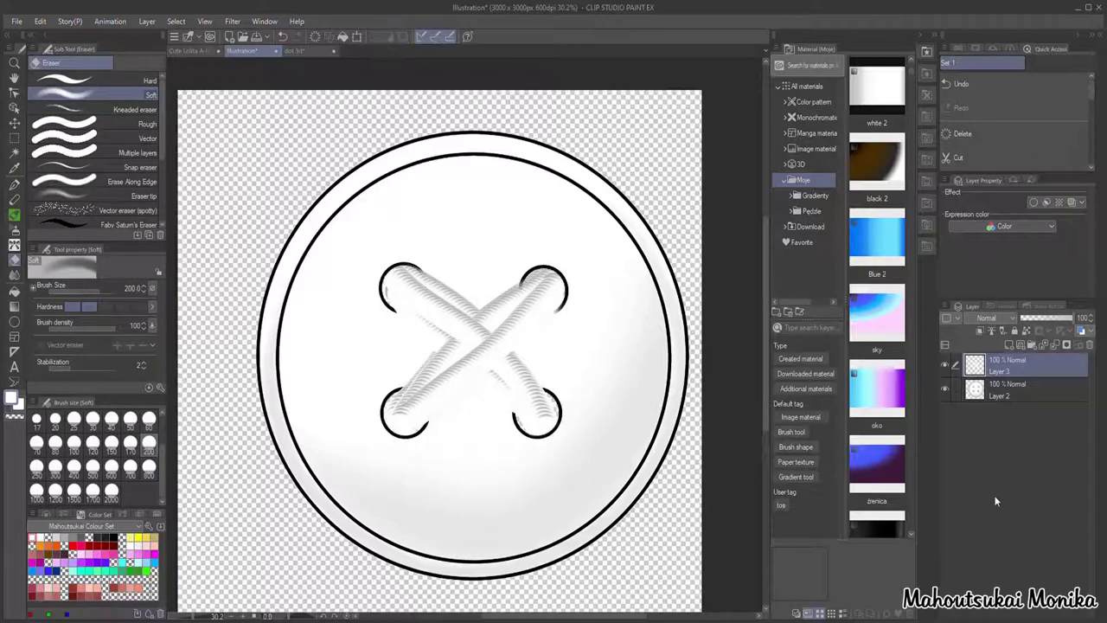
Step: Merge a copy of the button and thread layers onto a new layer, hide that copy and make Layer 2 active
left_click(1010, 388)
left_click(1009, 371)
right_click(1029, 374)
left_click(1080, 343)
left_click(944, 365)
left_click(1008, 414)
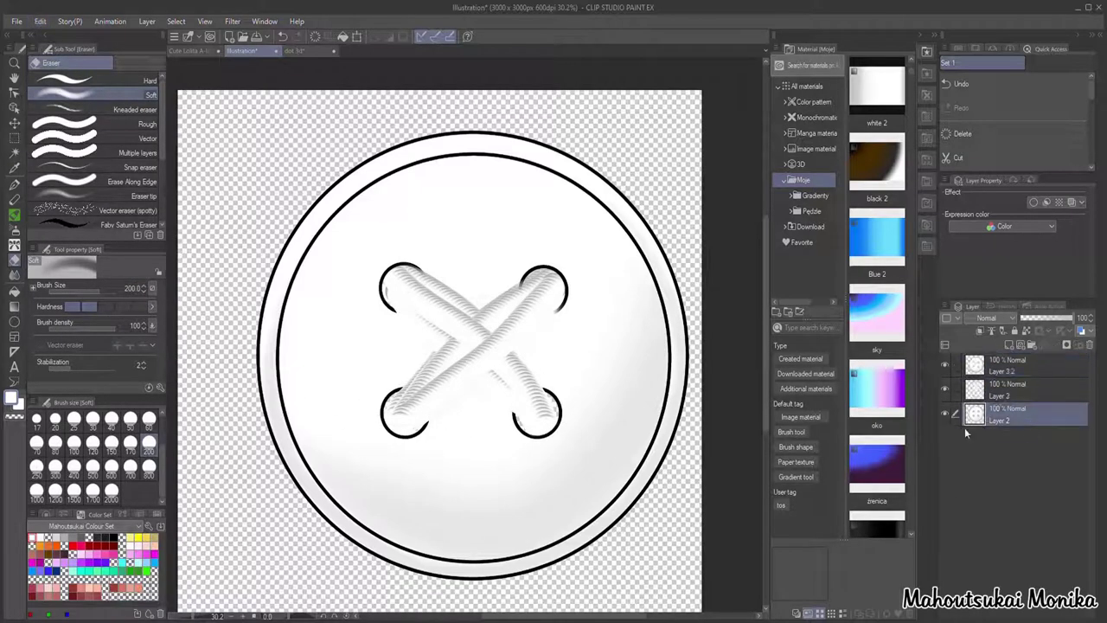
Step: Pick grey as the drawing colour, undo the trial layer effect on Layer 2 and duplicate the layer
left_click(1071, 202)
left_click(64, 537)
left_click(1079, 216)
left_click(282, 36)
left_click(1072, 203)
key("ctrl+c")
key("ctrl+v")
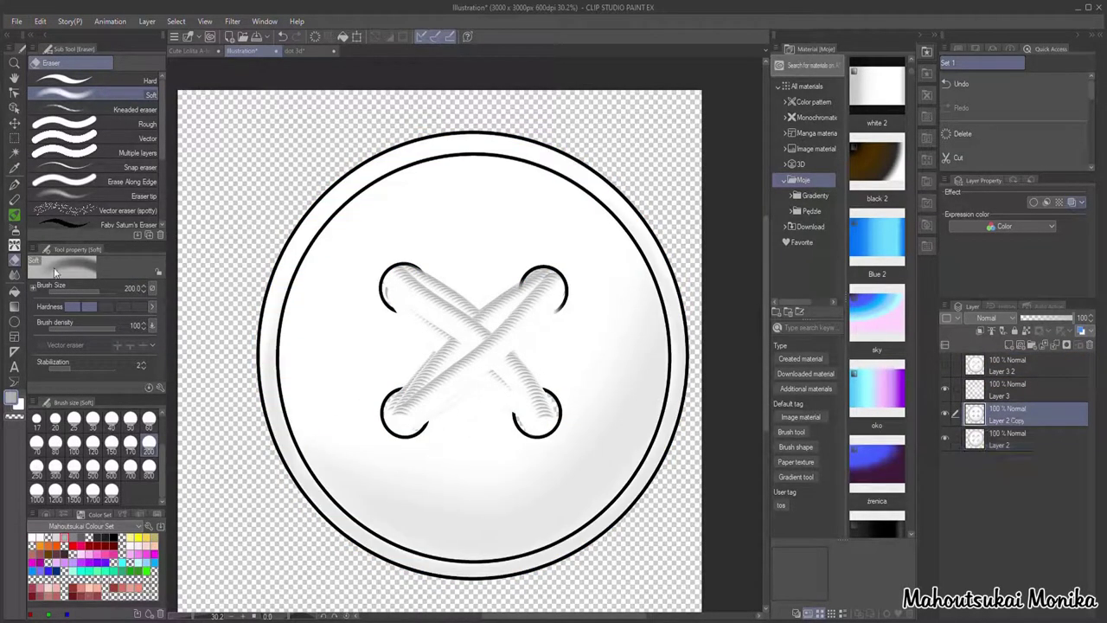
Step: Select the black outlines on the copied button layer and recolour them grey with the G-pen at size 2000
left_click(15, 155)
left_click(944, 389)
left_click(536, 288)
key("ctrl+d")
left_click(375, 183)
left_click(15, 184)
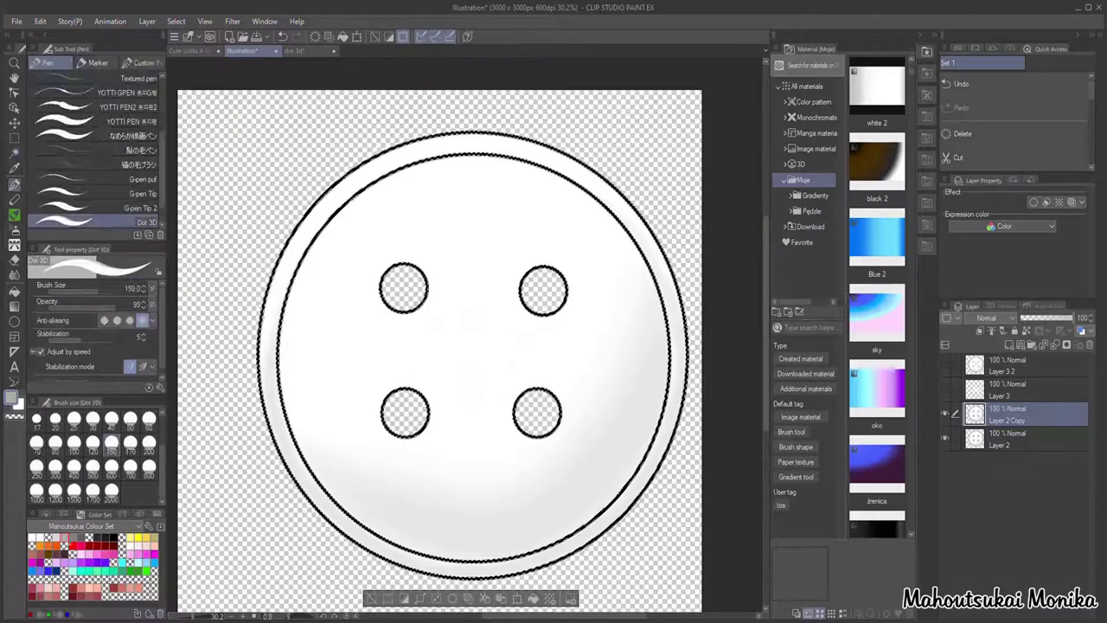
left_click_drag(309, 209, 260, 377)
scroll(86, 173, "up", 3)
left_click(86, 80)
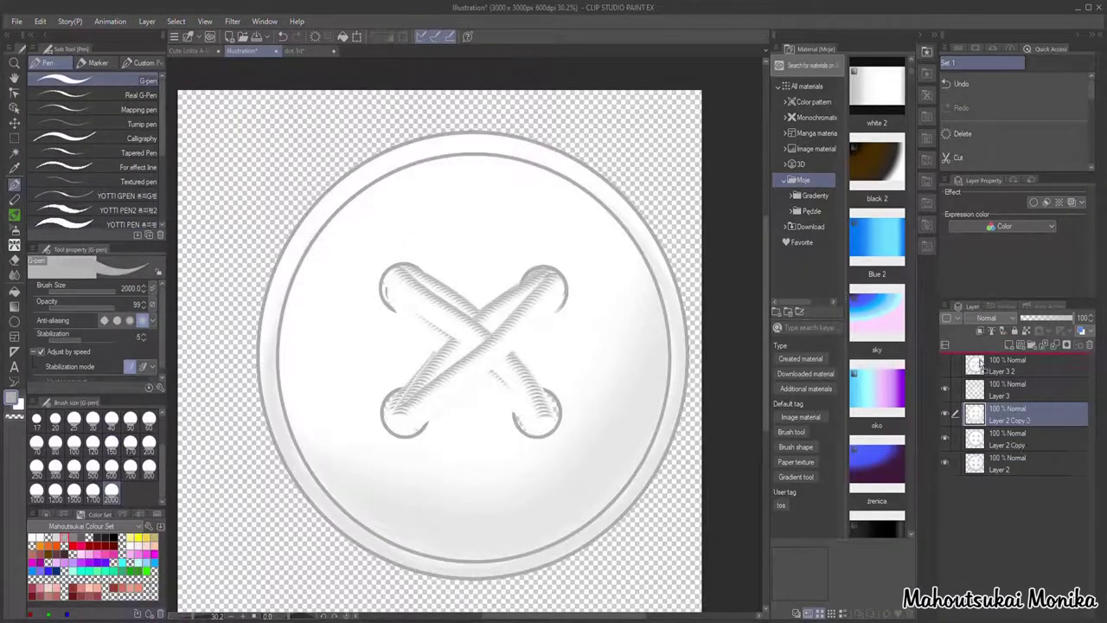
left_click_drag(979, 363, 980, 359)
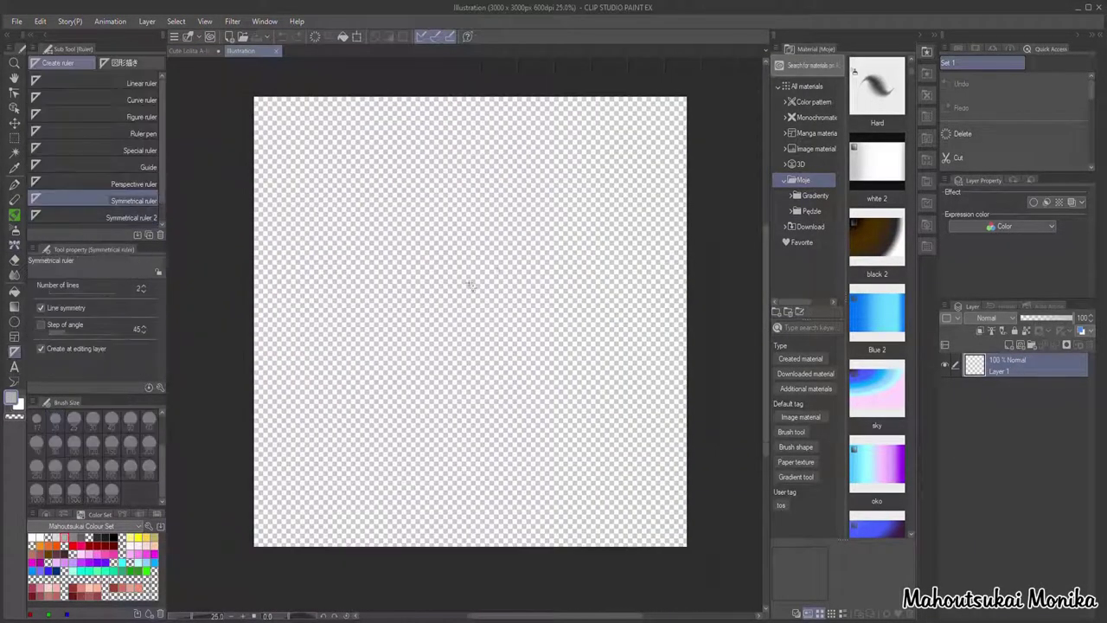
Step: Draw a heart outline mirrored about the vertical symmetrical ruler with the Continuous curve tool and make its line black at size 16
left_click(14, 322)
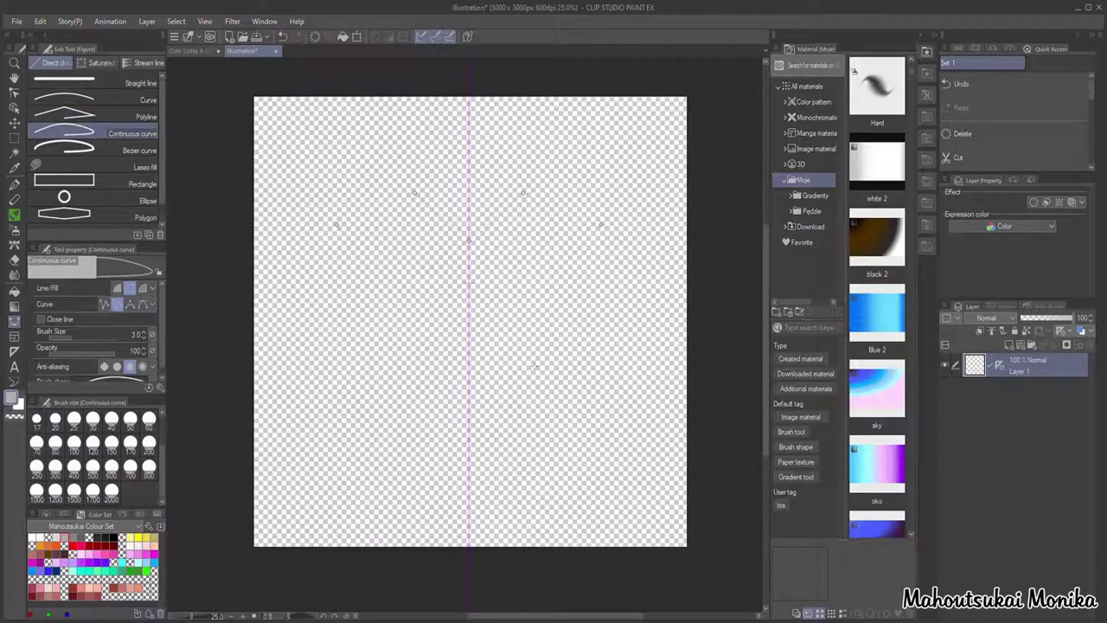
scroll(468, 390, "up", 2)
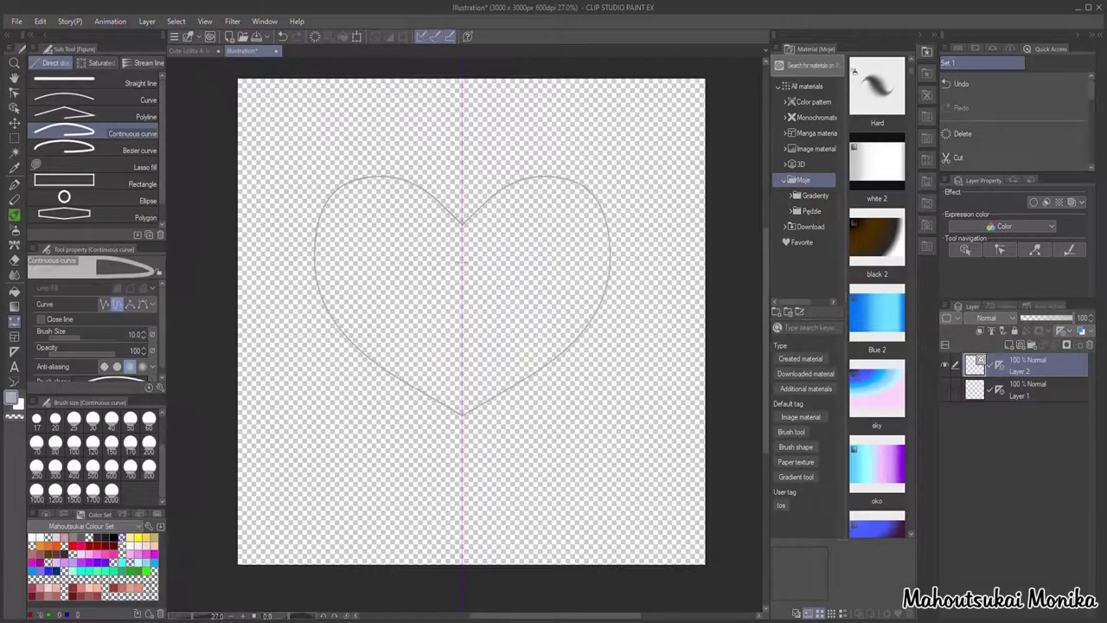
left_click(13, 107)
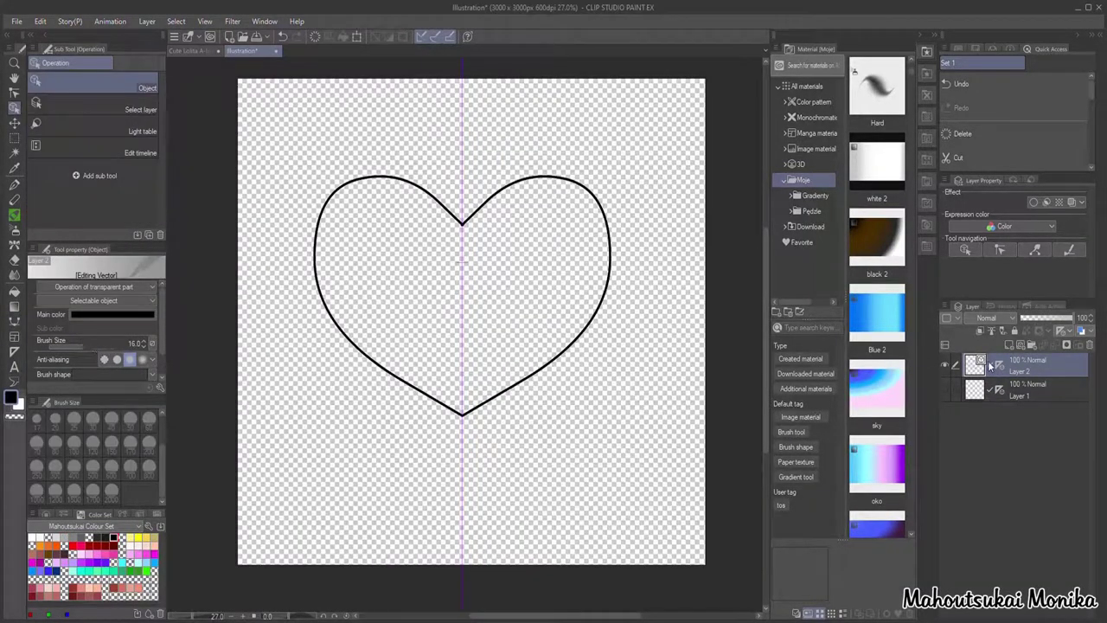
Step: Duplicate the heart outline layer and scale the copy down slightly to form an inner outline that meets at the top notch
key("ctrl+c")
key("ctrl+v")
key("ctrl+t")
left_click_drag(608, 293, 607, 282)
left_click_drag(607, 166, 601, 173)
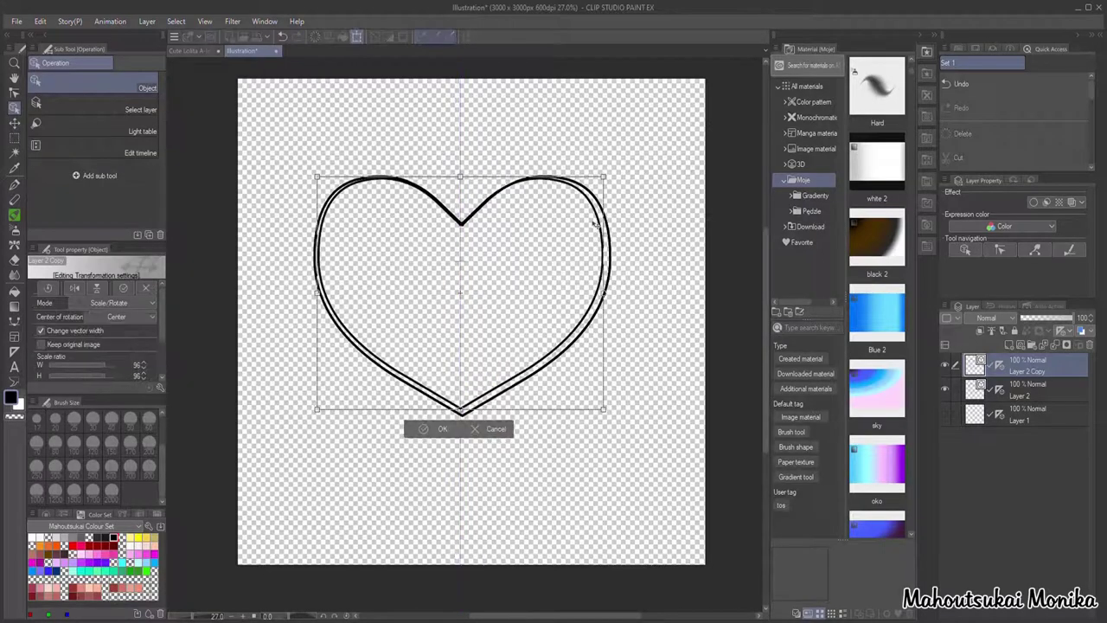
left_click_drag(593, 222, 596, 224)
left_click_drag(606, 412, 602, 408)
left_click(426, 430)
scroll(481, 155, "up", 3)
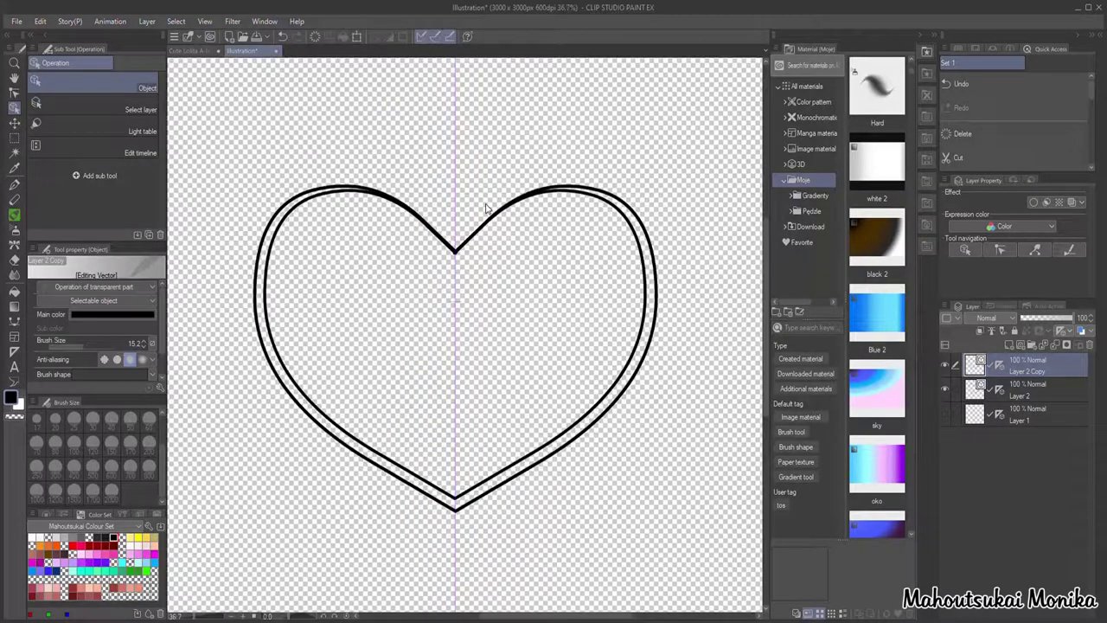
Step: Draw two mirrored round button holes inside the heart with the Ellipse tool at brush size 20
left_click(13, 352)
left_click(14, 322)
left_click(84, 179)
left_click_drag(357, 299, 388, 330)
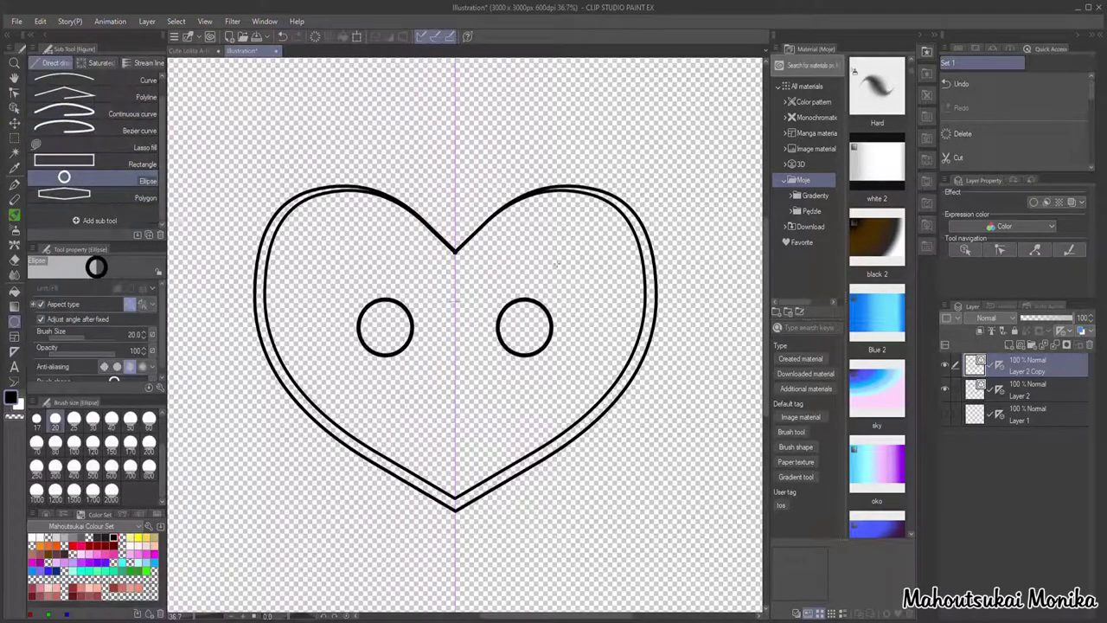
Step: Shade the heart's face from white to grey around the holes with the Soft airbrush at size 1200 and colour the rim grey
key("g")
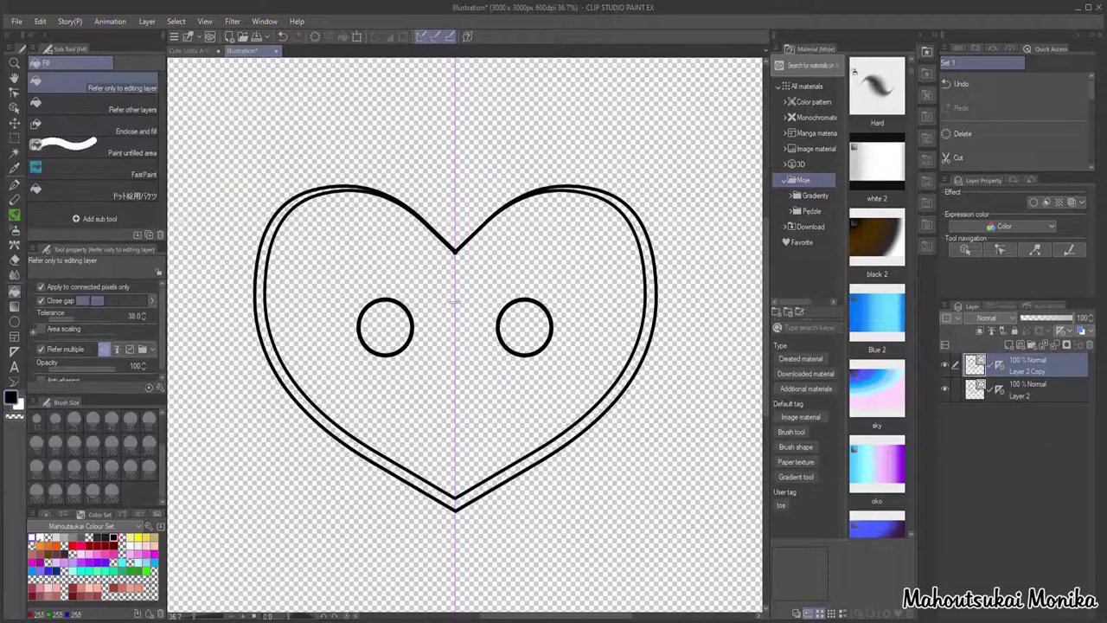
left_click(135, 174)
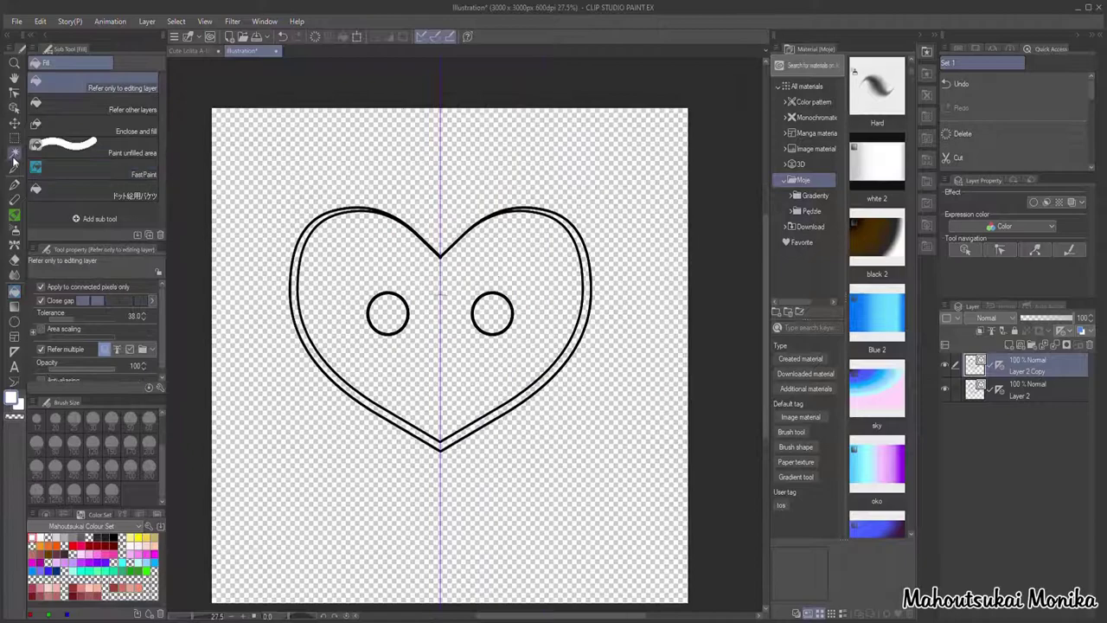
key("b")
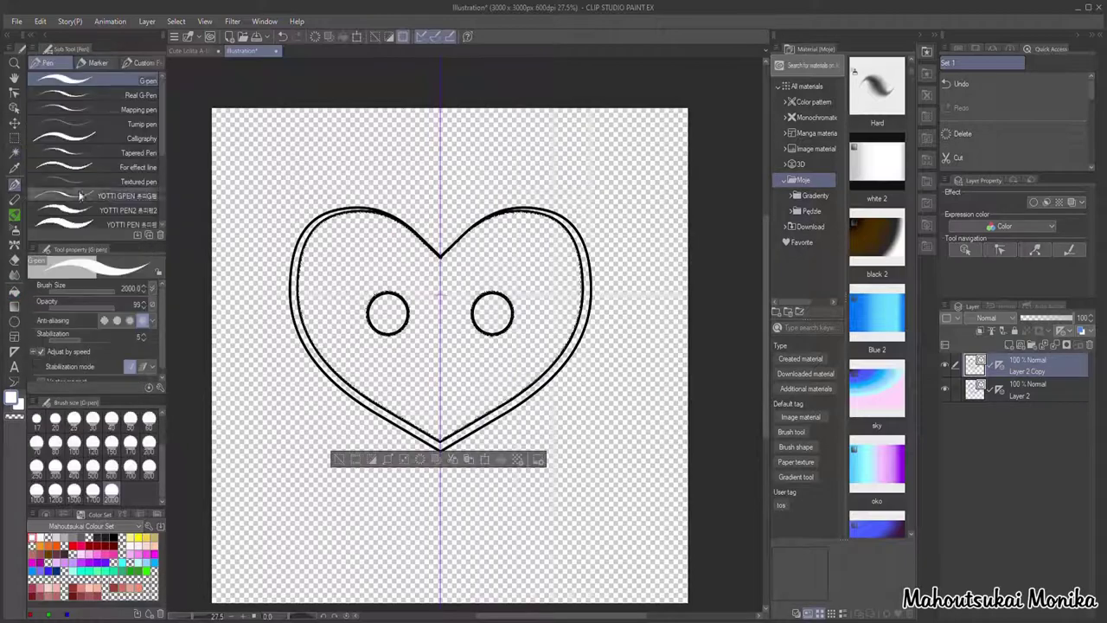
left_click_drag(450, 259, 337, 429)
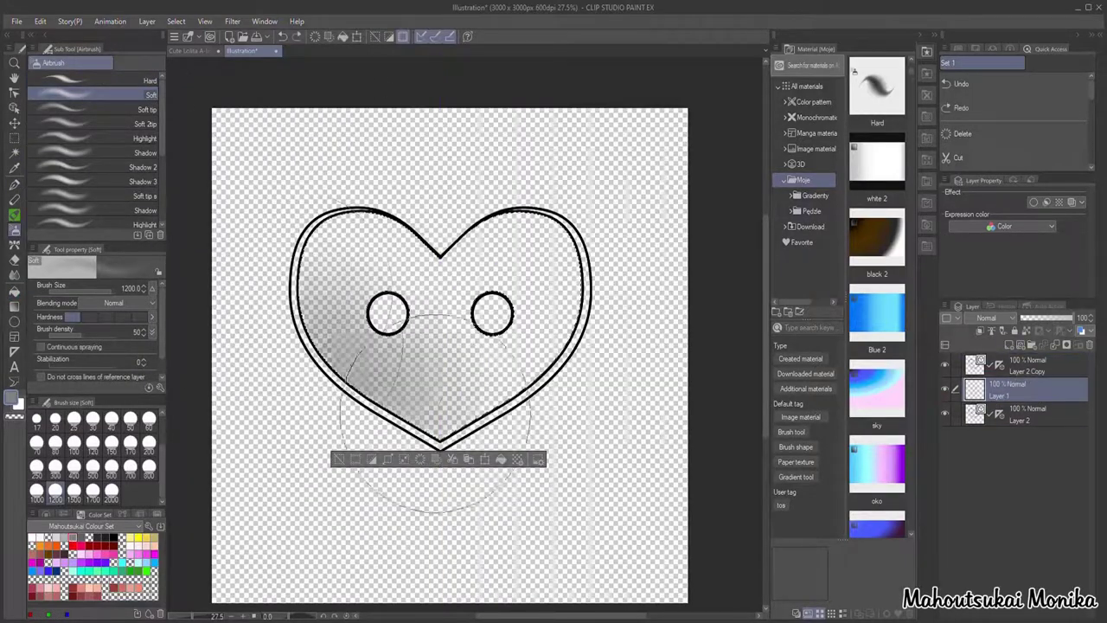
left_click(14, 184)
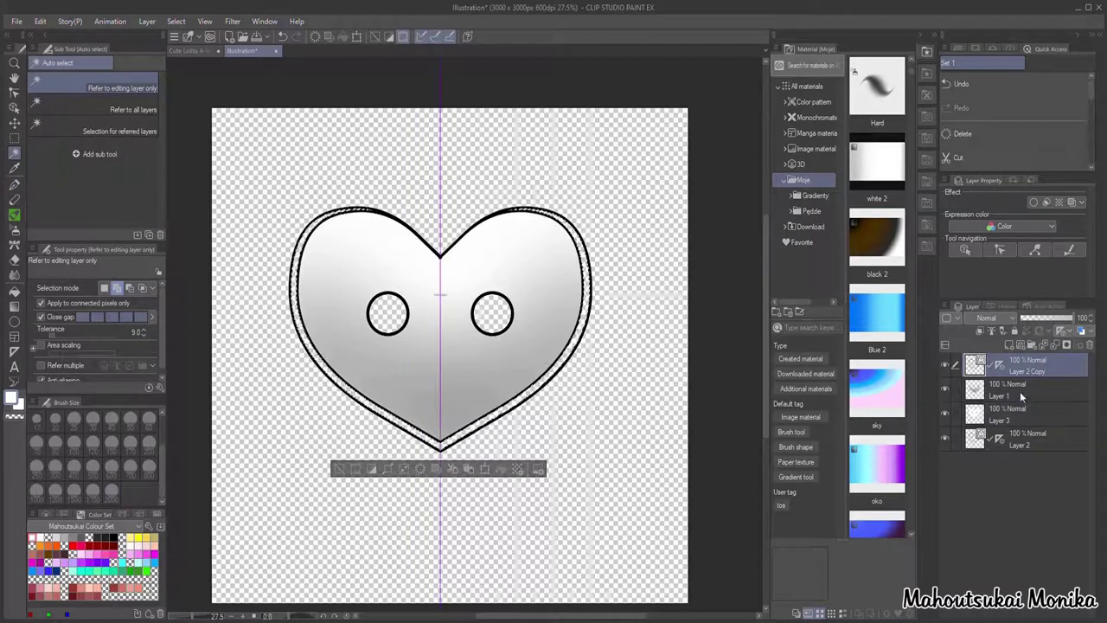
left_click(1029, 391)
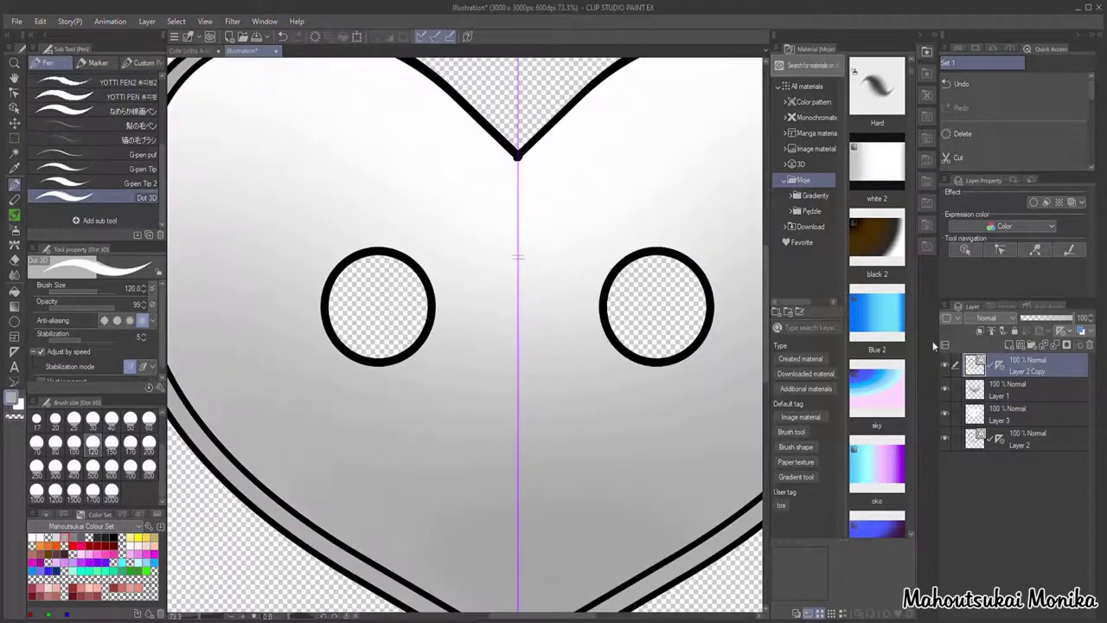
Step: Draw thread between the heart's two holes with the Dot 3D pen at size 120 and trim its ends with the Soft eraser at size 200
left_click_drag(341, 290, 666, 302)
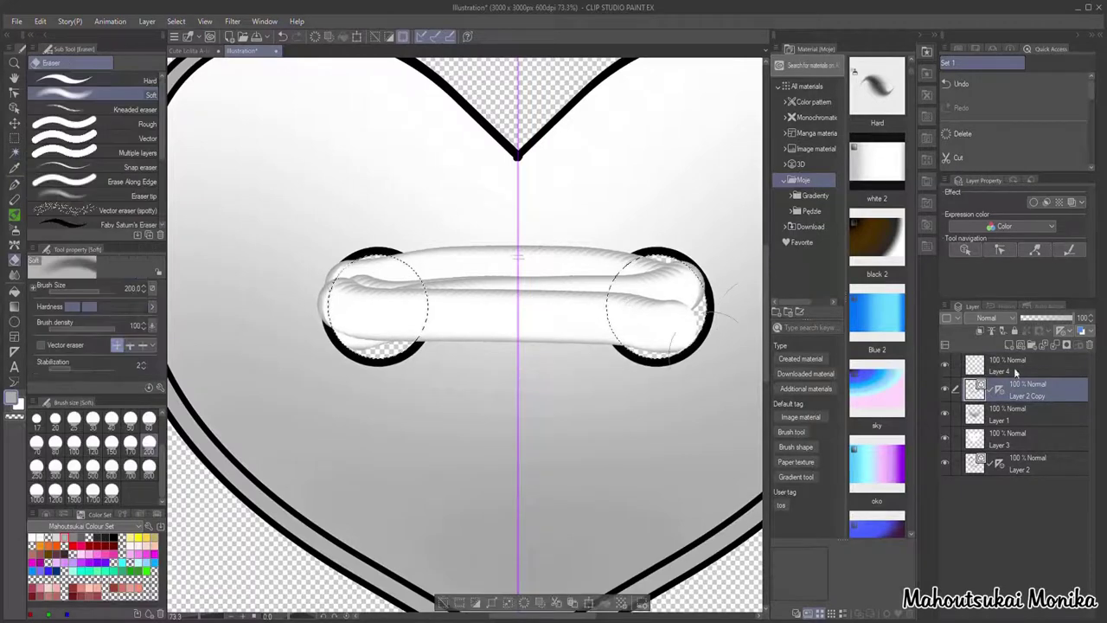
left_click(1016, 370)
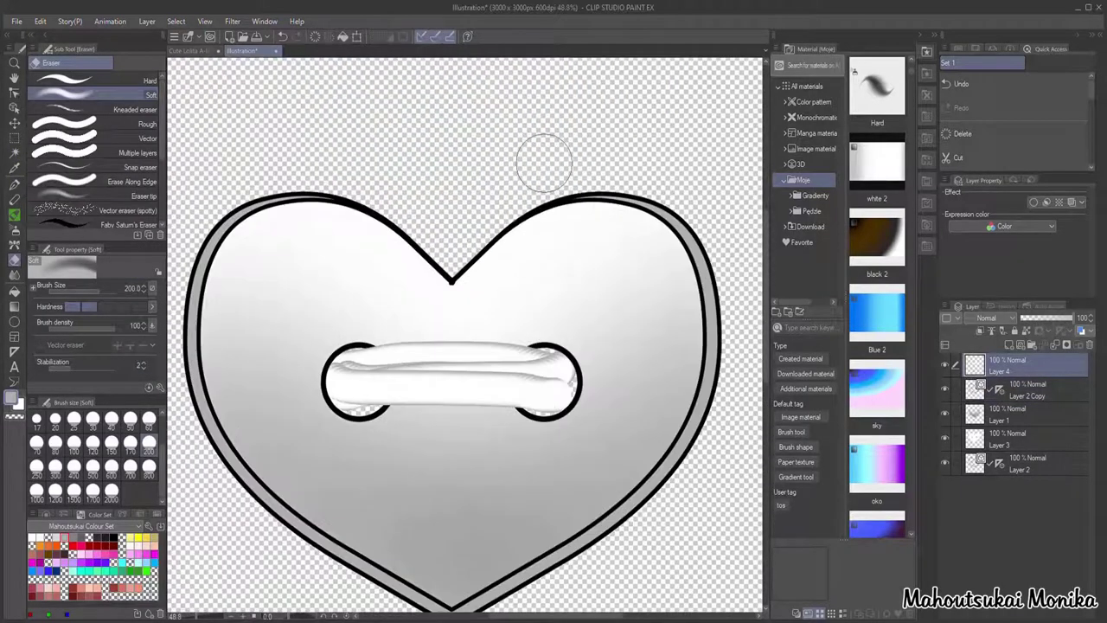
Step: Merge a copy of the visible heart layers onto a new layer and set up the Simple Heart Button decoration brush
key("ctrl+alt+shift+e")
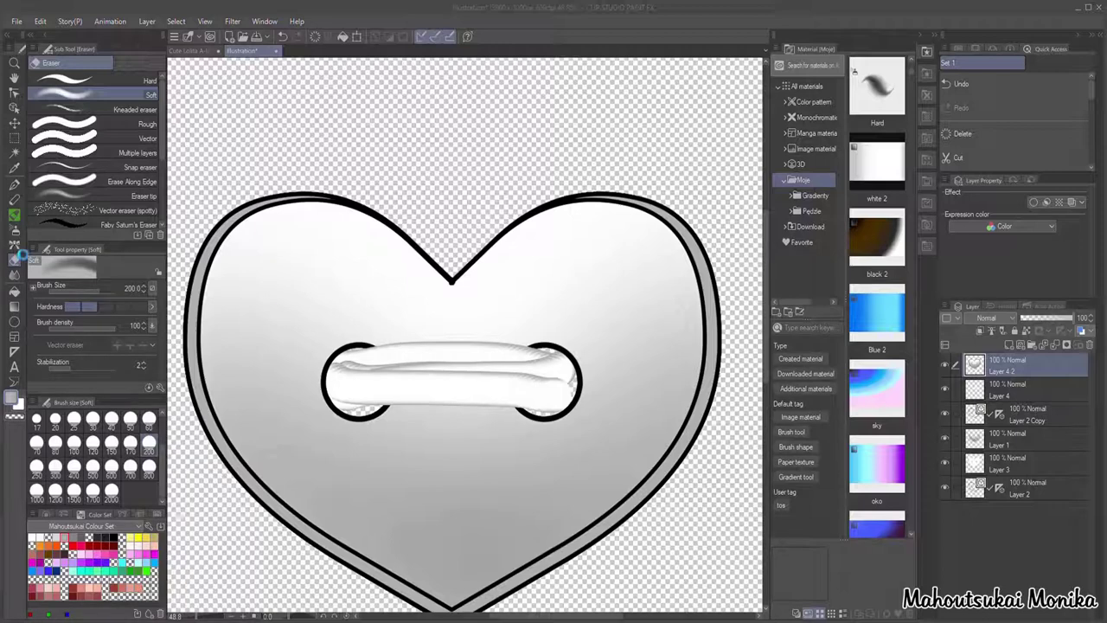
left_click(14, 245)
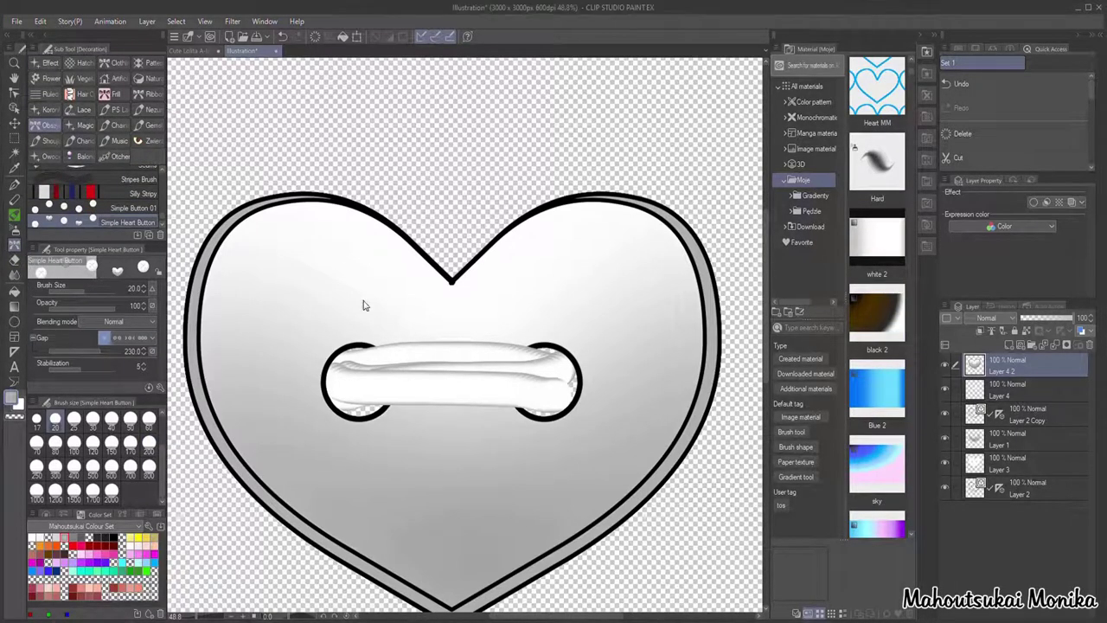
Step: In the Cute Lolita A-line Dress file, stamp heart buttons on the sleeve cuffs with the Simple Heart Button brush at size 60
left_click(213, 36)
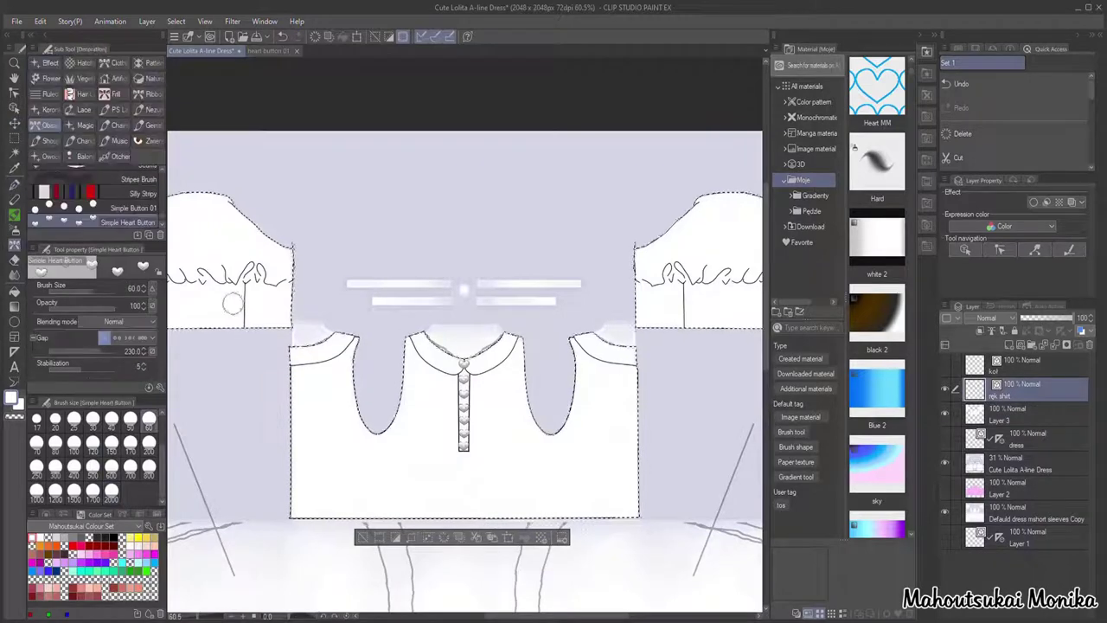
left_click(232, 303)
left_click(694, 303)
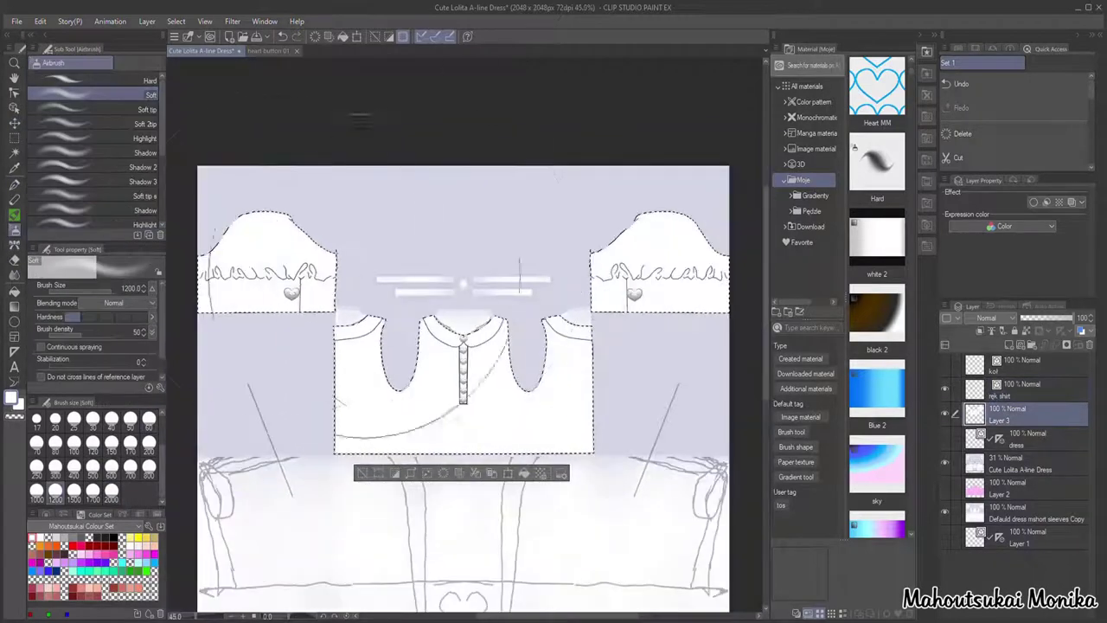
Step: Shade grey beneath the front and back collar edges on Layer 3 with the Soft airbrush at size 50
left_click(131, 447)
left_click(56, 537)
scroll(407, 372, "up", 9)
left_click(130, 421)
scroll(618, 266, "up", 4)
left_click_drag(619, 234, 371, 249)
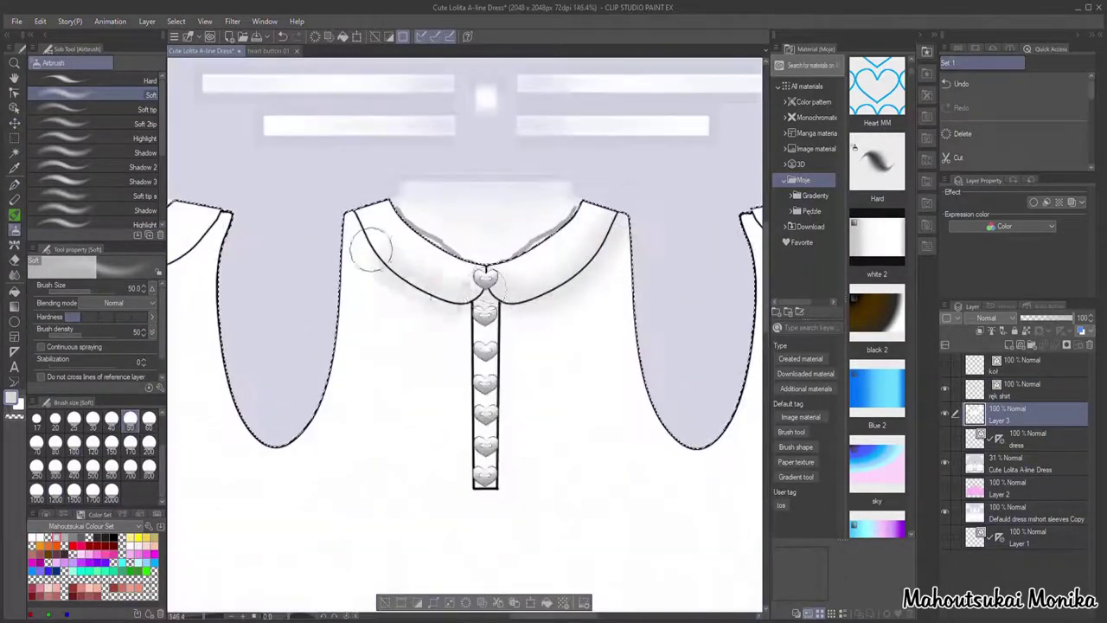
scroll(402, 191, "down", 4)
left_click_drag(275, 220, 180, 277)
left_click_drag(644, 216, 718, 259)
Step: Set Layer 3's opacity to 61% and hide the Cute Lolita A-line Dress sketch layer
left_click(1054, 319)
left_click(944, 462)
left_click(1021, 513)
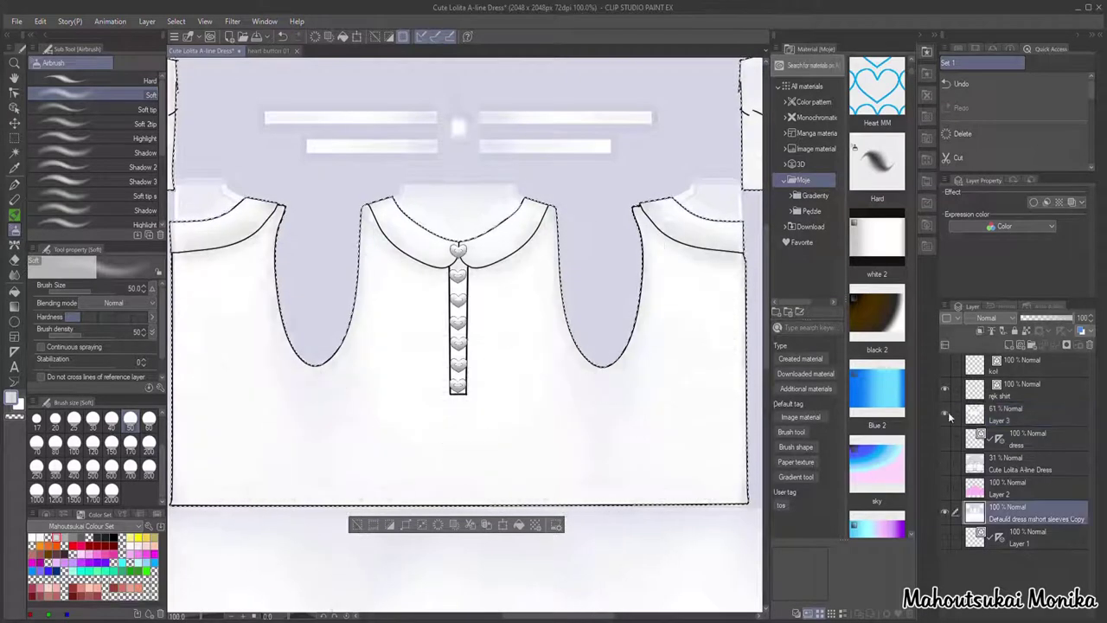
left_click_drag(413, 422, 541, 423)
left_click_drag(363, 304, 525, 417)
left_click_drag(355, 467, 596, 458)
key("ctrl+z")
key("ctrl+z")
key("ctrl+z")
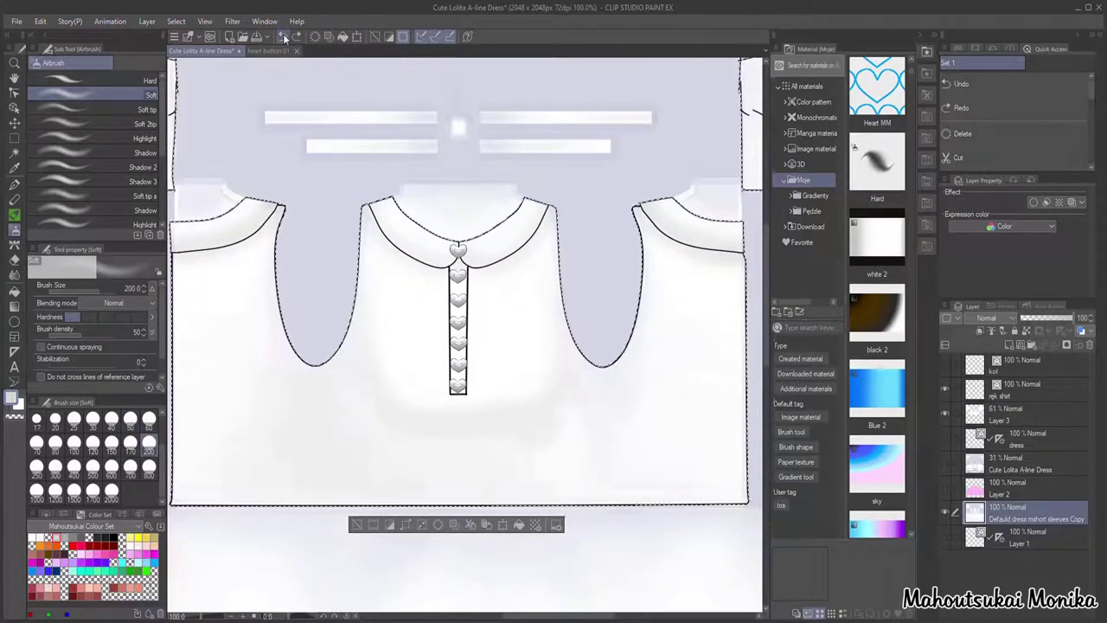
Step: Set Layer 3's opacity to 100% and shade the lower part of the shirt body grey with the Soft airbrush at size 200
left_click(1021, 415)
left_click(1070, 318)
left_click_drag(475, 441, 700, 454)
scroll(551, 464, "down", 1)
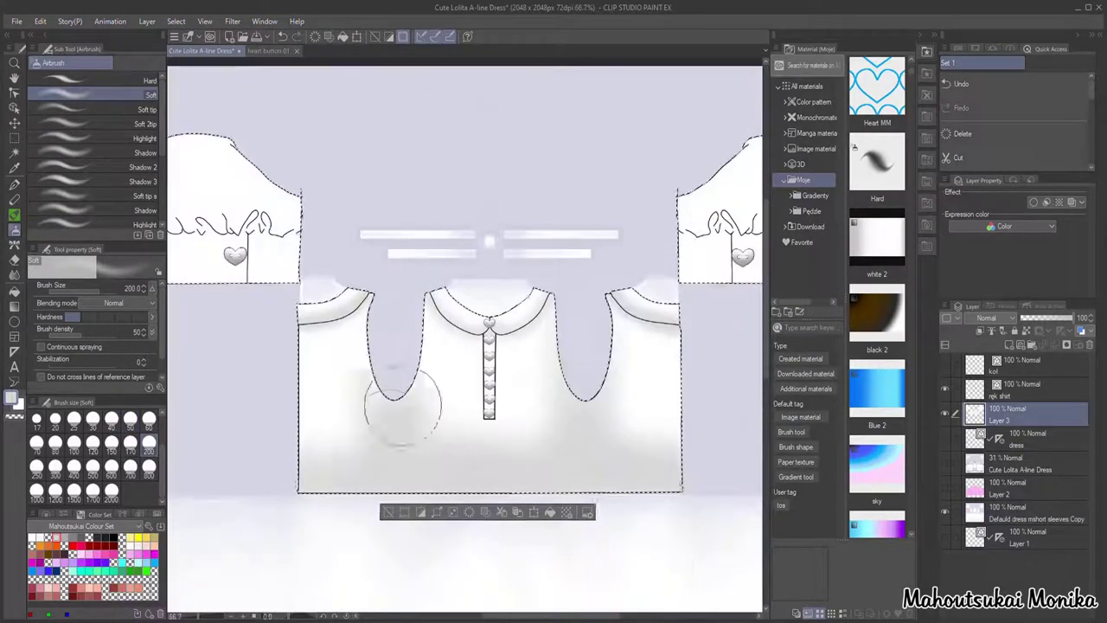
left_click_drag(307, 510, 720, 516)
Step: Paint fold creases beside the button placket and around the armholes with the Shadow 3 airbrush at sizes 30 and 20
left_click(98, 181)
scroll(580, 361, "up", 2)
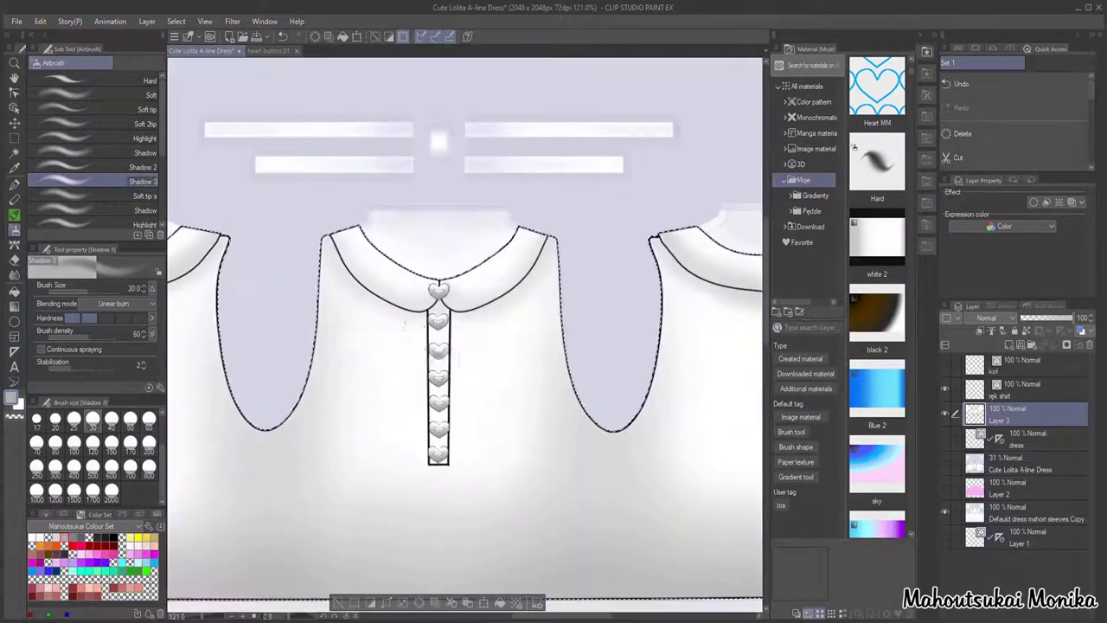
scroll(346, 338, "down", 2)
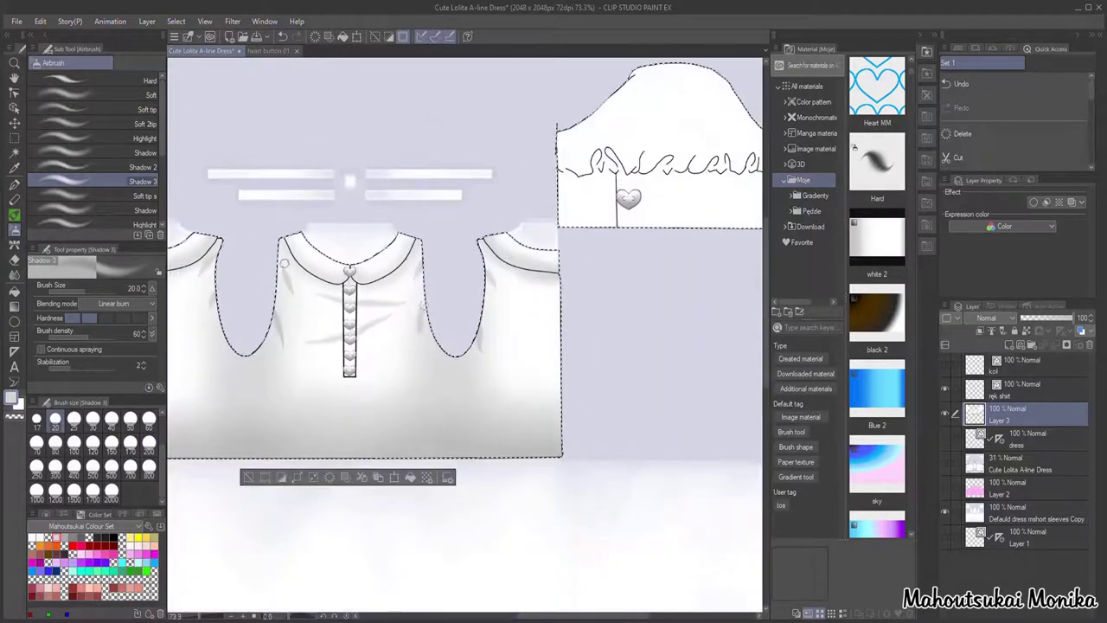
Step: Shade grey along the ruffle line above the cuff of the left sleeve with the Soft airbrush at size 80
scroll(425, 207, "down", 3)
left_click(131, 95)
scroll(366, 87, "down", 1)
scroll(192, 126, "up", 3)
left_click_drag(188, 256, 305, 255)
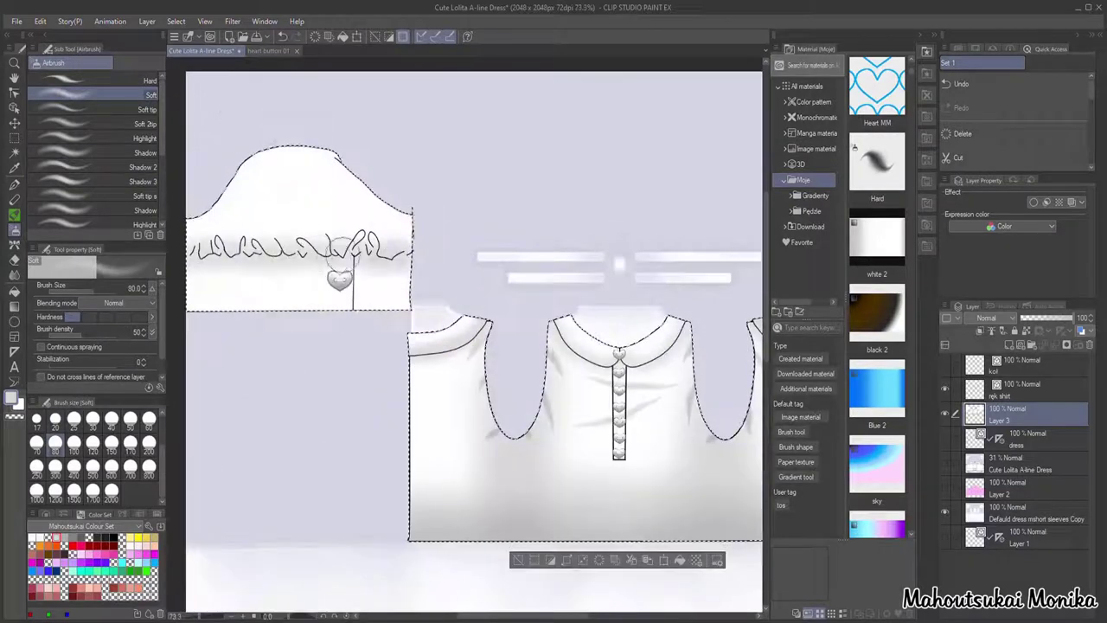
Step: Shade along the right sleeve's ruffle line and paint creases above it with the Shadow 3 airbrush at size 20
scroll(364, 250, "down", 3)
scroll(623, 251, "up", 3)
left_click_drag(501, 247, 721, 259)
left_click(98, 181)
scroll(720, 212, "up", 2)
left_click_drag(323, 244, 362, 282)
left_click_drag(228, 259, 275, 322)
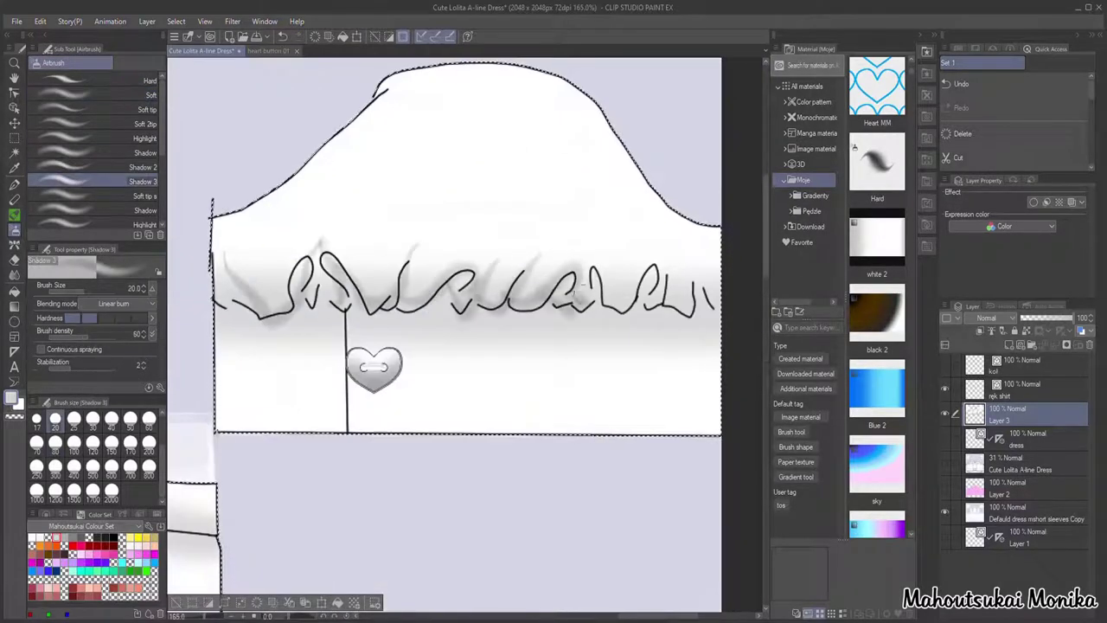
mouse_move(584, 286)
left_mouse_down()
mouse_move(641, 306)
mouse_move(704, 274)
left_mouse_up()
Step: Paint matching creases around the left sleeve's ruffle and beside the cuff slit with the Shadow 3 airbrush at size 20
scroll(245, 173, "down", 4)
scroll(245, 200, "up", 3)
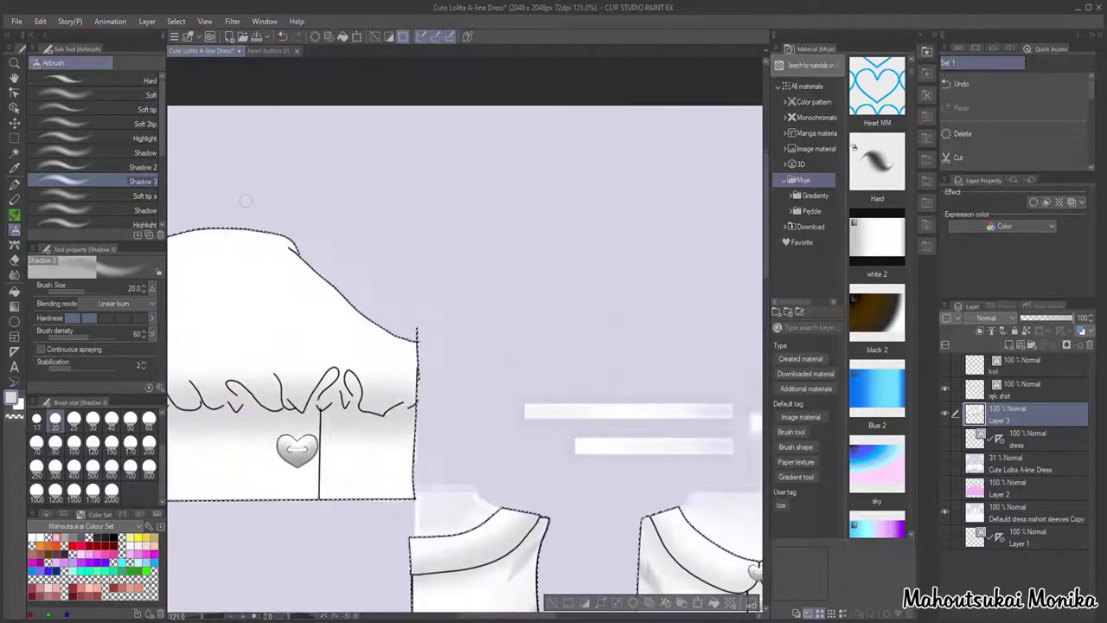
left_click_drag(348, 352, 383, 407)
left_click_drag(278, 349, 312, 409)
left_click_drag(275, 375, 225, 411)
scroll(588, 202, "down", 3)
scroll(311, 227, "up", 3)
left_click_drag(433, 331, 405, 373)
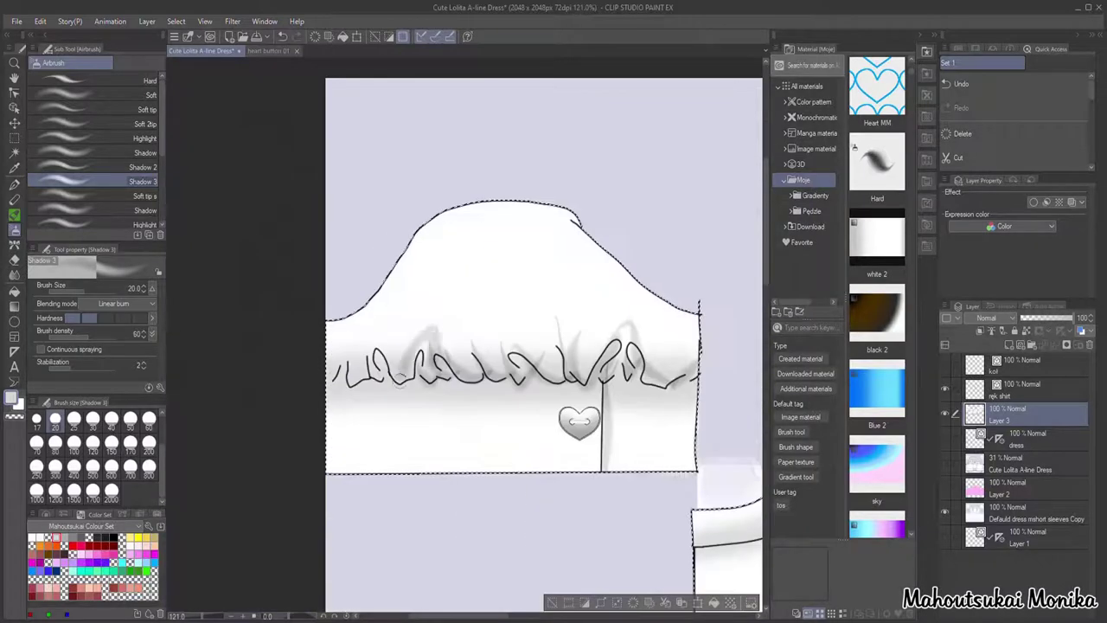
left_click_drag(369, 341, 344, 396)
left_click_drag(345, 336, 330, 399)
Step: Paint scattered fold creases across the shirt body below the armholes with the Shadow 3 airbrush at size 20
scroll(306, 401, "down", 4)
left_click(103, 95)
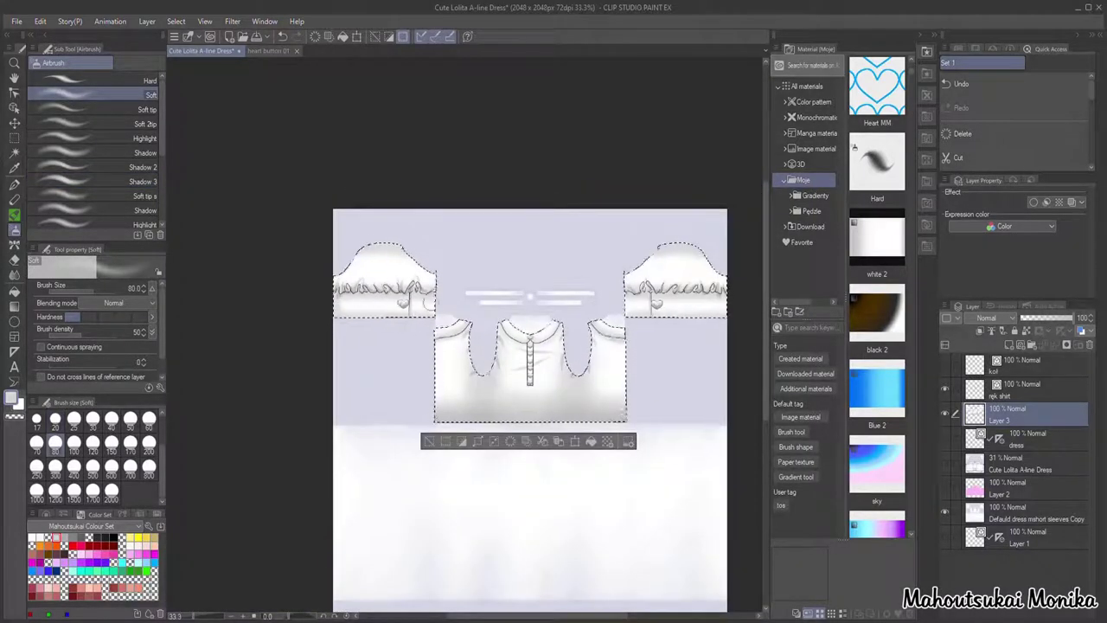
scroll(528, 443, "up", 4)
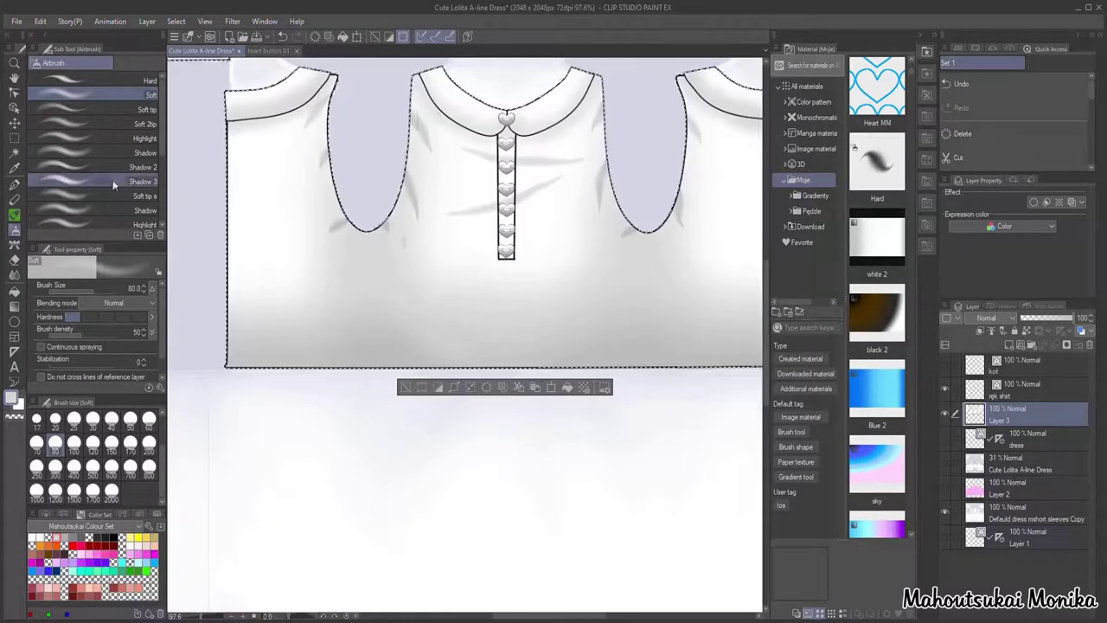
left_click(113, 181)
left_click_drag(407, 242, 474, 275)
left_click_drag(595, 248, 501, 282)
left_click_drag(425, 340, 542, 340)
left_click_drag(629, 326, 723, 318)
left_click_drag(645, 272, 569, 284)
left_click_drag(336, 341, 398, 348)
scroll(399, 348, "down", 2)
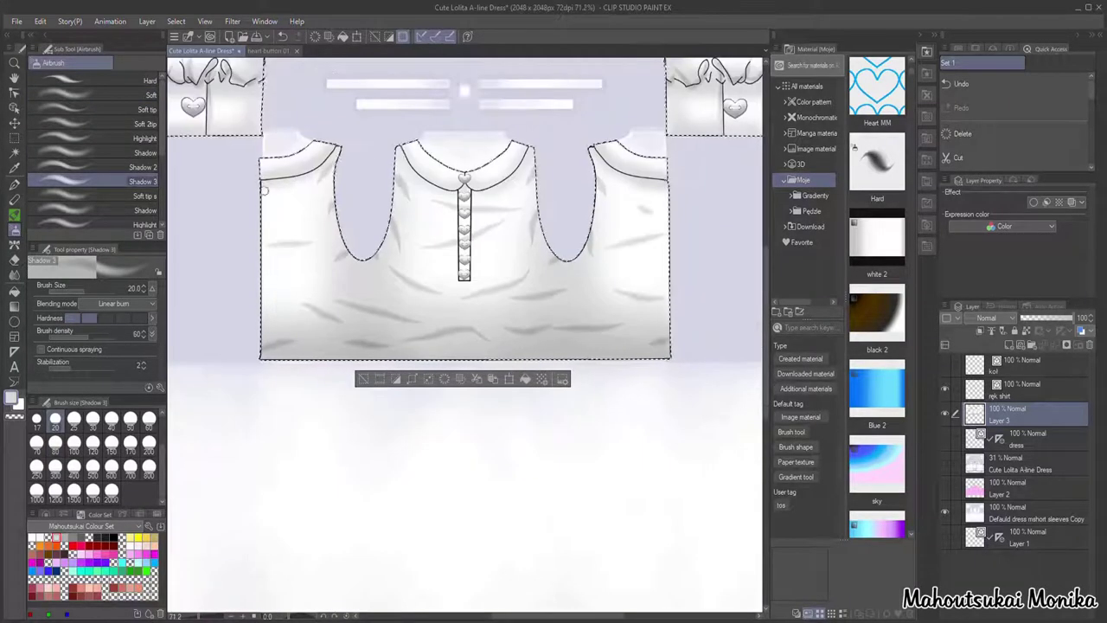
Step: Cover the horizontal strips above the shirt in white with the G-pen at size 50 and shade them with the Soft airbrush at size 80
scroll(481, 283, "down", 1)
scroll(432, 302, "up", 2)
key("p")
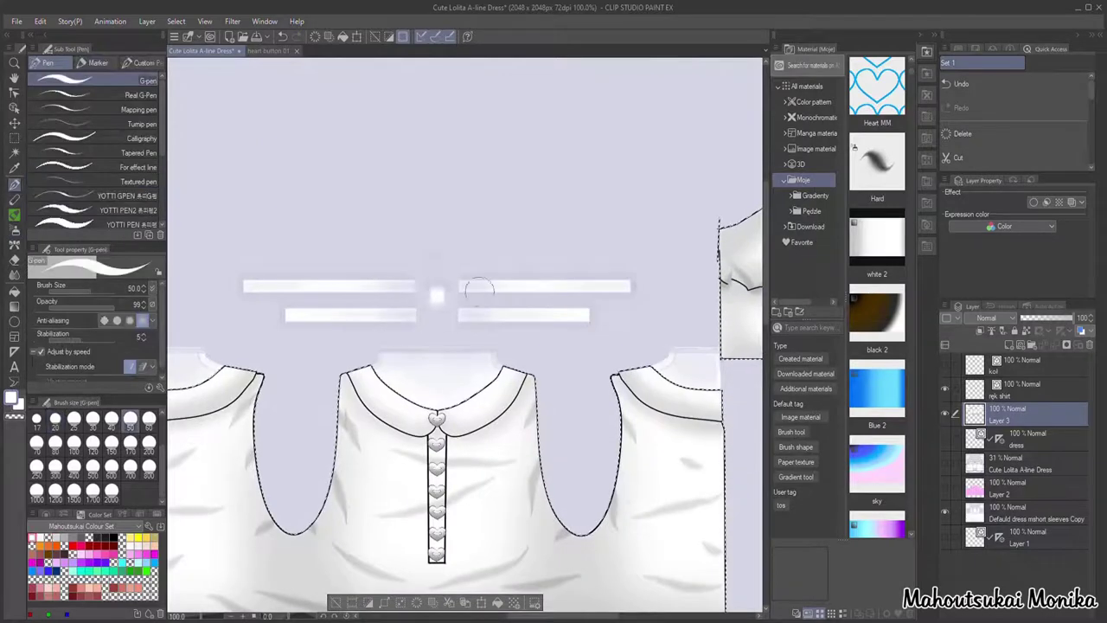
scroll(463, 315, "down", 3)
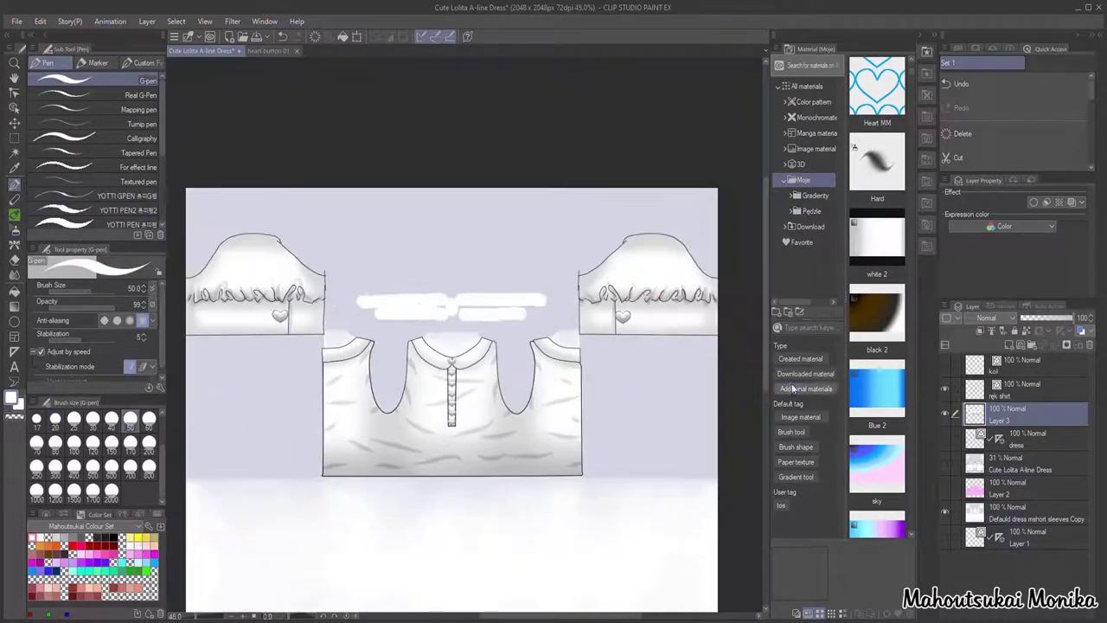
key("b")
scroll(339, 365, "up", 2)
scroll(467, 350, "down", 3)
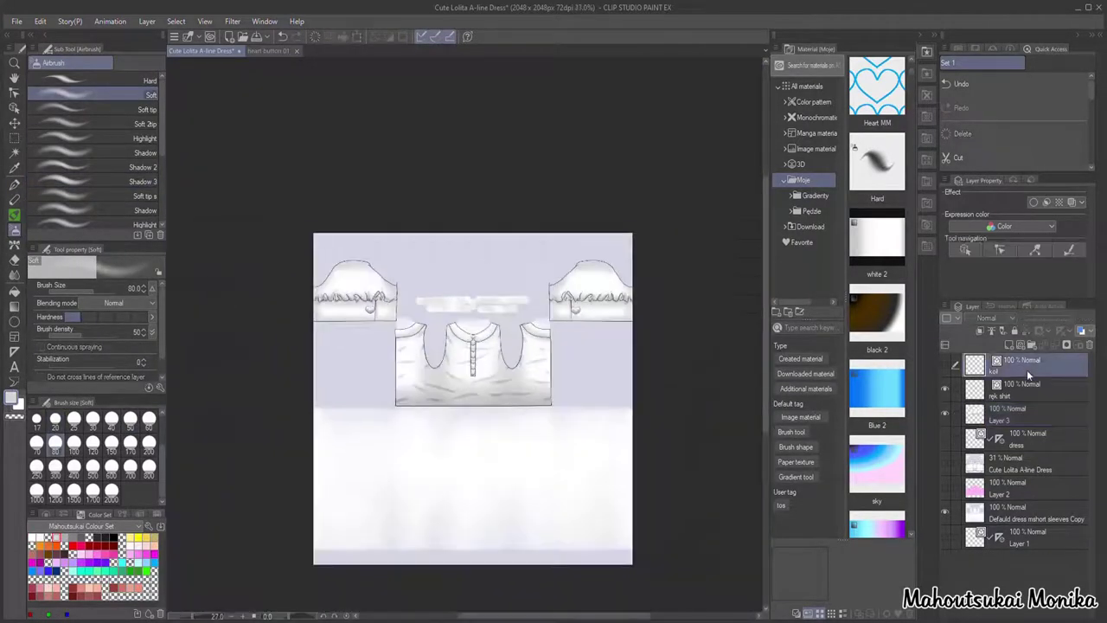
Step: Group the shirt and collar layers in a folder named Top and add a koł kol layer below the collar lines
left_click(1033, 346)
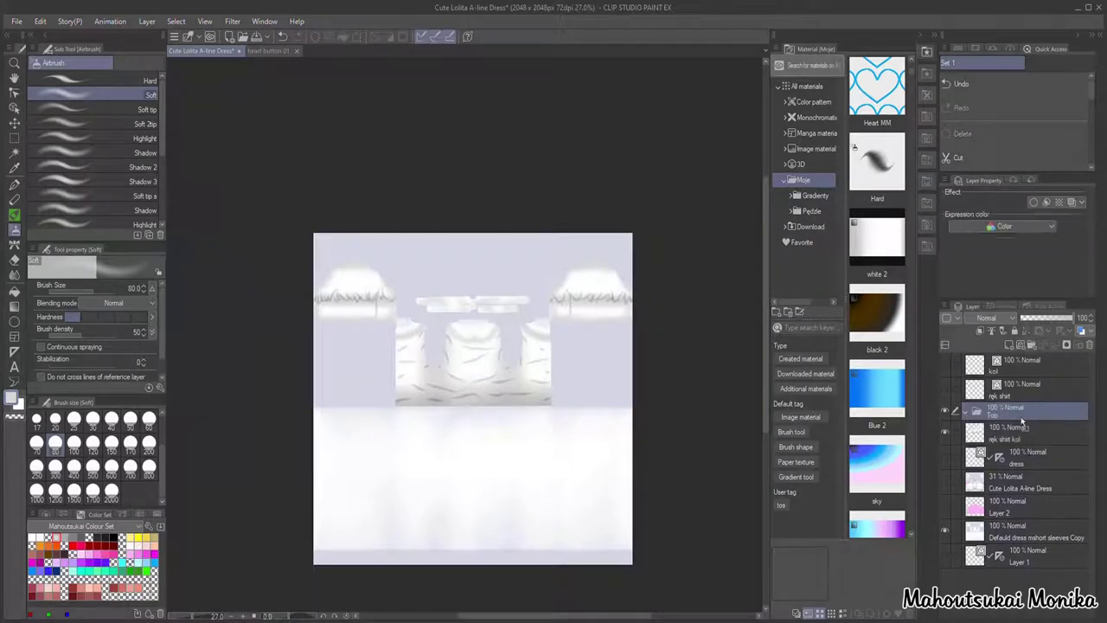
left_click_drag(1022, 422, 1018, 414)
left_click_drag(1020, 390, 1019, 415)
left_click_drag(1020, 367, 1018, 393)
left_click(1009, 345)
left_click_drag(1015, 388, 1015, 415)
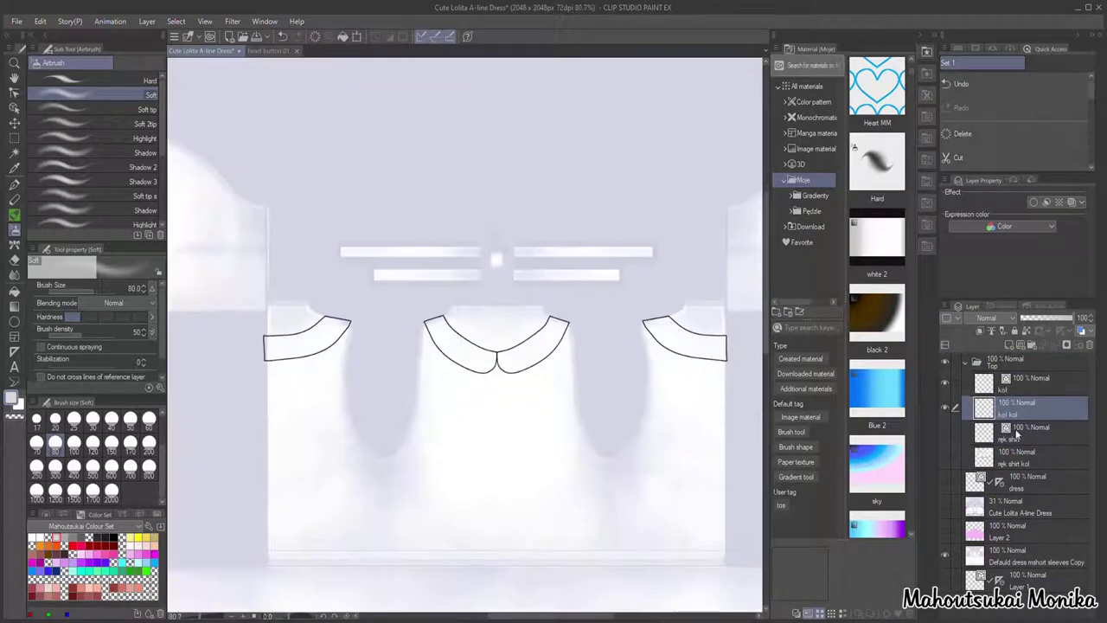
Step: Select the collar pieces, fill them white with the G-pen at size 200, and shade them grey with the Soft airbrush at size 80
key("m")
key("p")
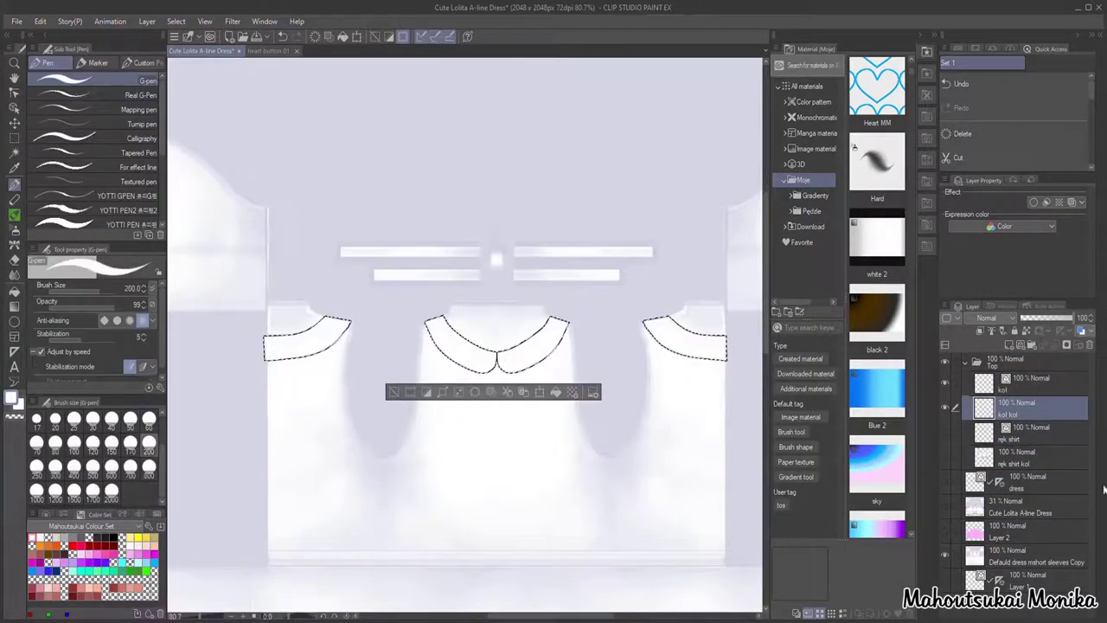
left_click(15, 230)
scroll(321, 378, "up", 3)
left_click_drag(554, 327, 746, 327)
scroll(366, 369, "down", 3)
scroll(555, 367, "up", 3)
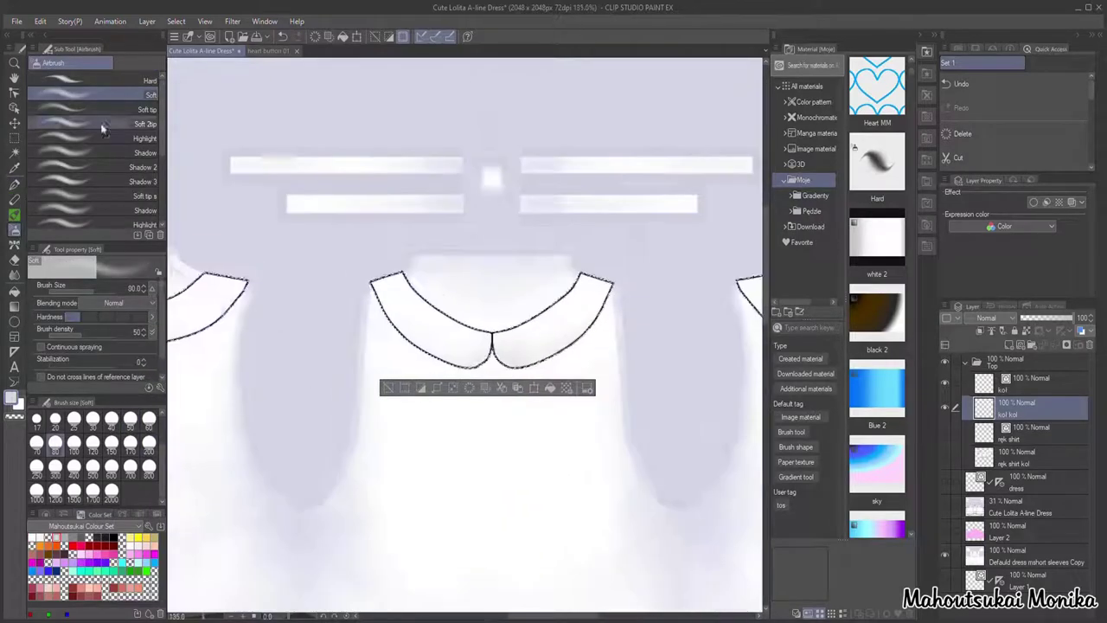
Step: Paint creases on the front and back collar pieces with the Shadow 3 airbrush at size 20, and clear the selection
left_click(108, 181)
left_click_drag(411, 311, 467, 344)
left_click_drag(520, 346, 583, 313)
scroll(511, 342, "down", 4)
key("ctrl+z")
scroll(337, 265, "up", 3)
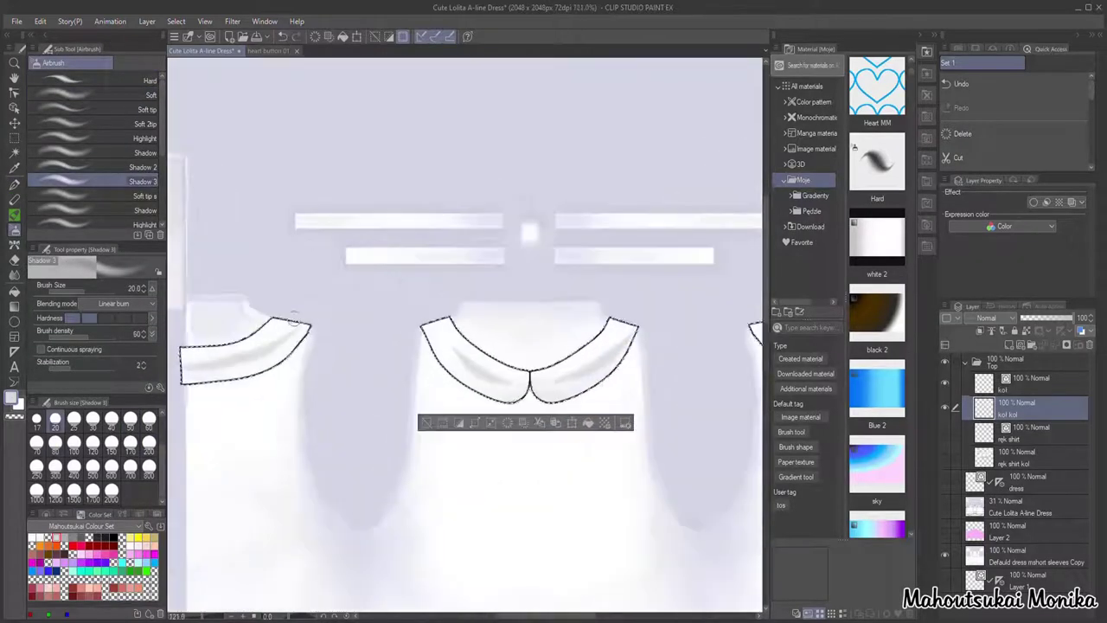
left_click(108, 167)
scroll(286, 340, "up", 2)
key("ctrl+d")
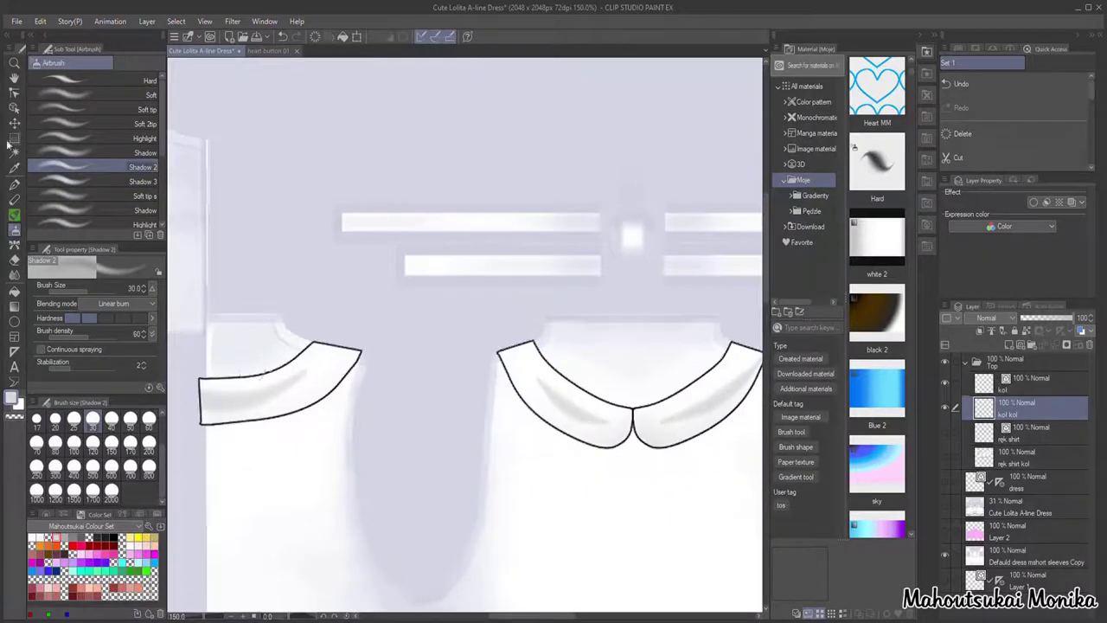
Step: Select the left back collar piece with the Selection pen at size 60 and paste copies of it on new layers
key("w")
left_click(15, 138)
mouse_move(209, 397)
left_mouse_down()
mouse_move(270, 394)
mouse_move(341, 350)
left_mouse_up()
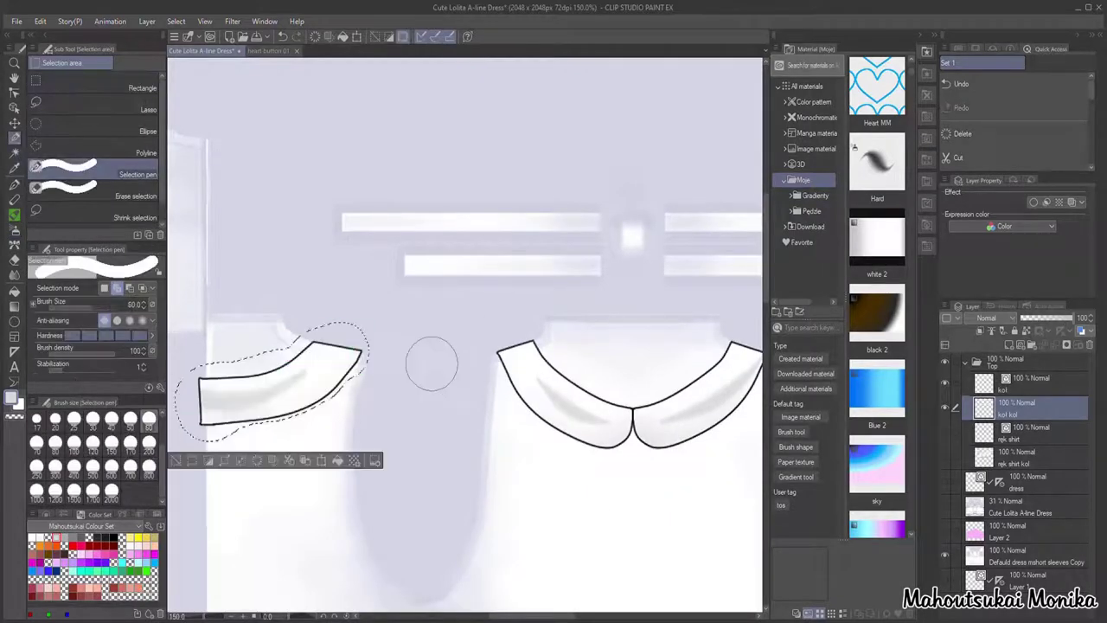
key("ctrl+x")
key("ctrl+v")
key("ctrl+v")
Step: Flip the pasted collar piece horizontally and align it with the right back neckline
left_click(39, 22)
left_click(326, 409)
scroll(325, 408, "down", 4)
left_click_drag(326, 408, 566, 398)
scroll(648, 423, "up", 6)
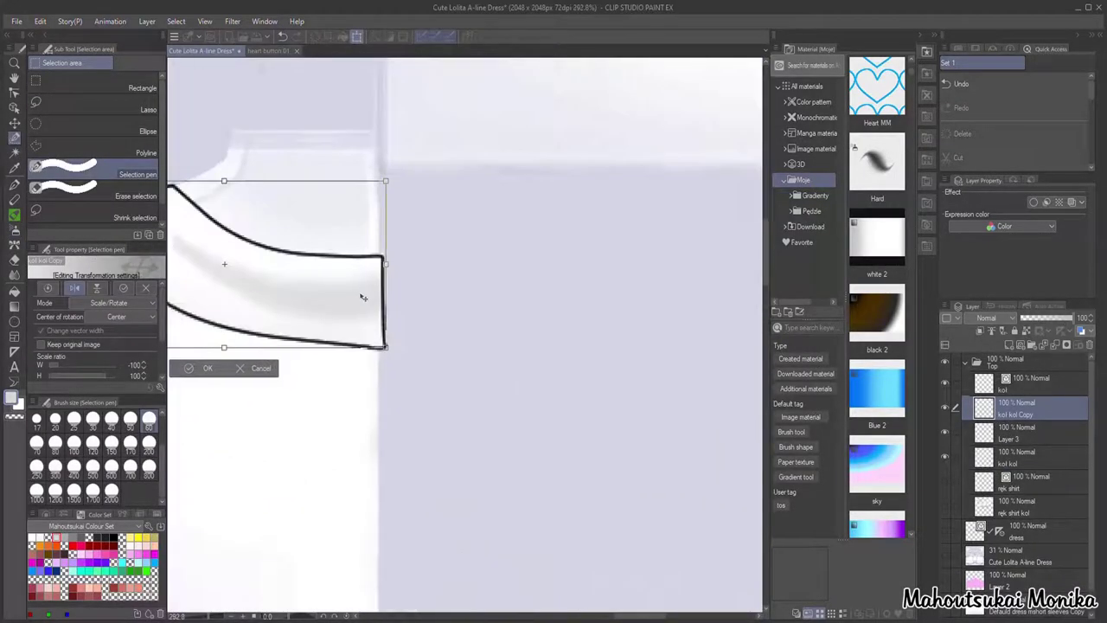
left_click_drag(363, 300, 536, 366)
left_click_drag(415, 332, 430, 332)
scroll(644, 348, "down", 5)
scroll(579, 374, "up", 5)
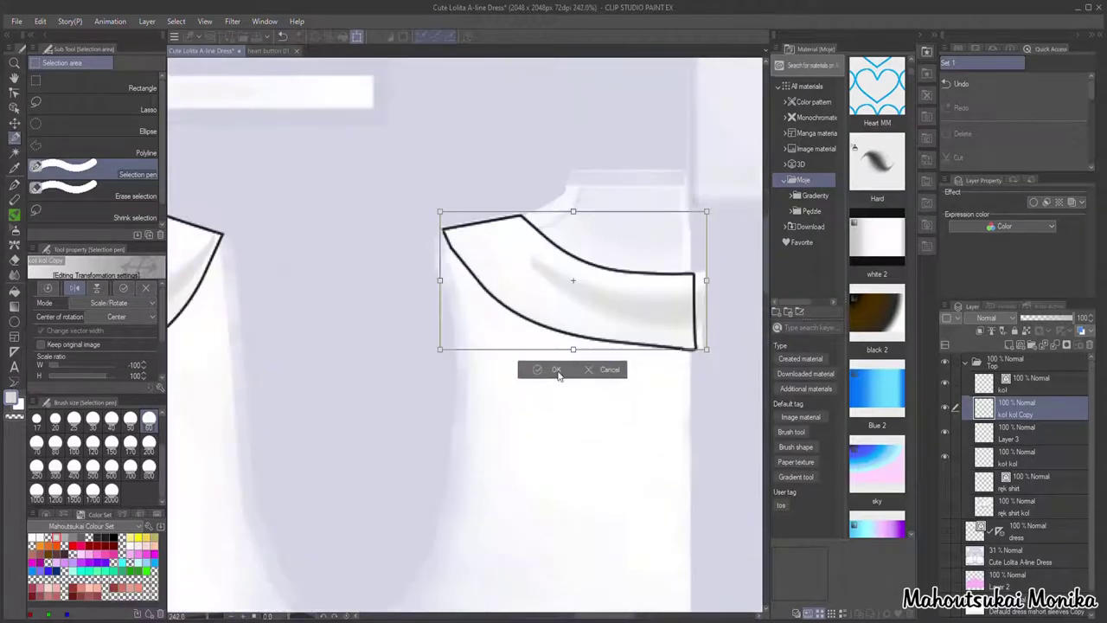
left_click(556, 371)
Step: Hide the Defauld dress mshort sleeves Copy base layer and the duplicate collar on Layer 3
scroll(568, 380, "down", 6)
left_click(1023, 433)
scroll(977, 497, "down", 1)
scroll(964, 508, "down", 1)
left_click(945, 581)
left_click(945, 409)
Step: Reduce the collar color layers to a single koł kol layer and show all the shirt layers in the Top folder
left_click(1041, 386)
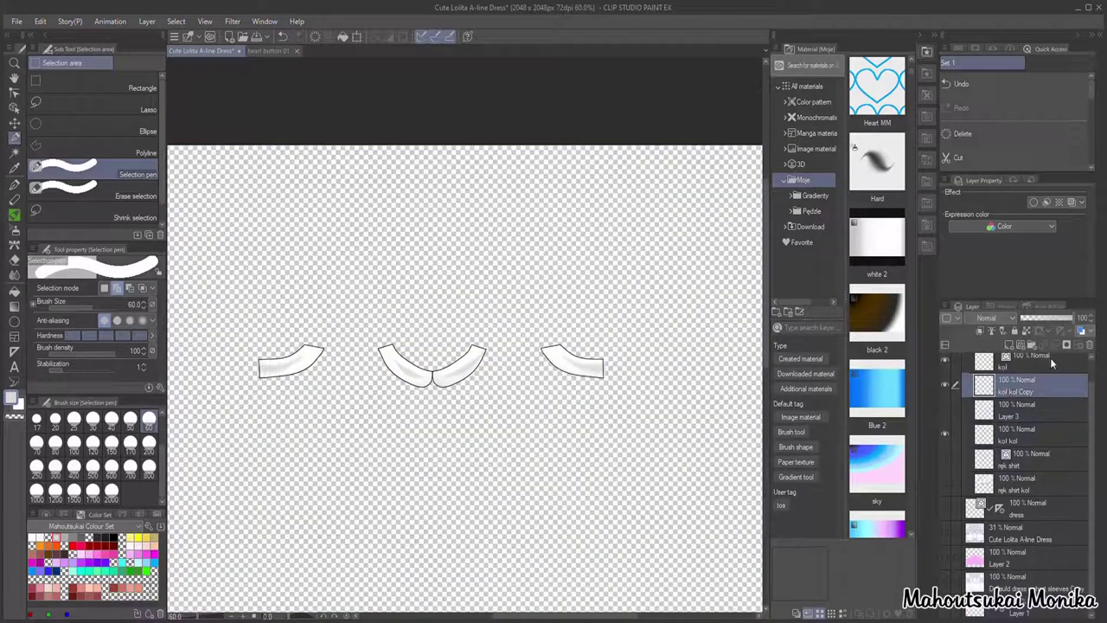
left_click(1043, 344)
left_click(1049, 416)
left_click(1042, 344)
left_click_drag(944, 384, 943, 454)
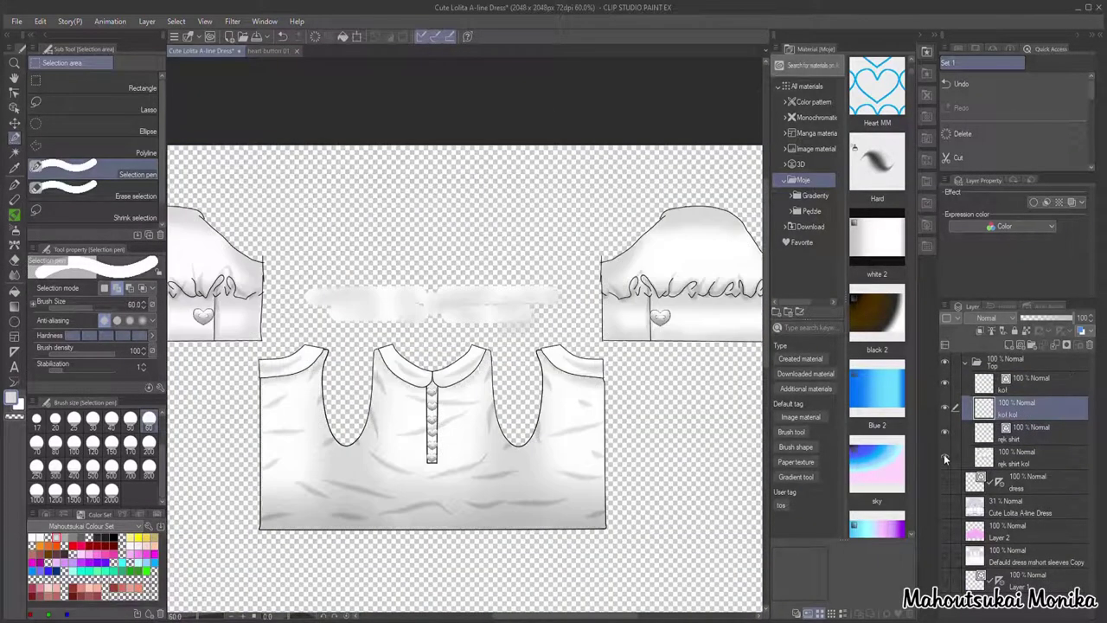
Step: Select the collar area from the koł line layer and shade it on the koł kol layer with the Soft airbrush at size 80
scroll(477, 401, "up", 3)
left_click(15, 231)
left_click(1025, 383)
left_click(15, 153)
left_click(262, 84)
key("ctrl+shift+i")
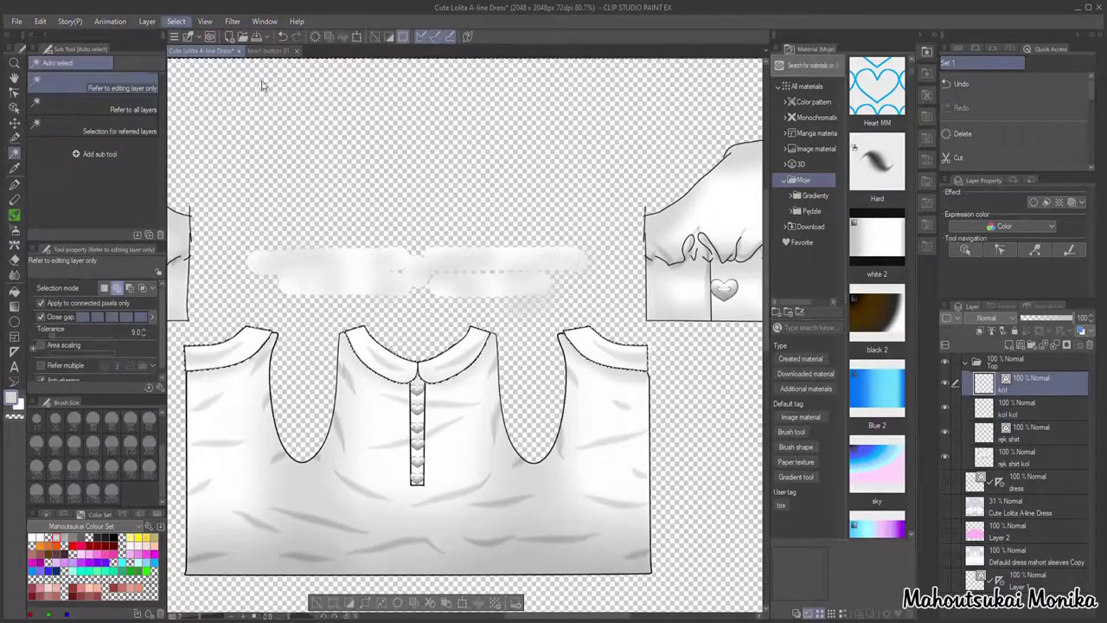
left_click(14, 231)
left_click(1029, 409)
left_click_drag(192, 339, 373, 326)
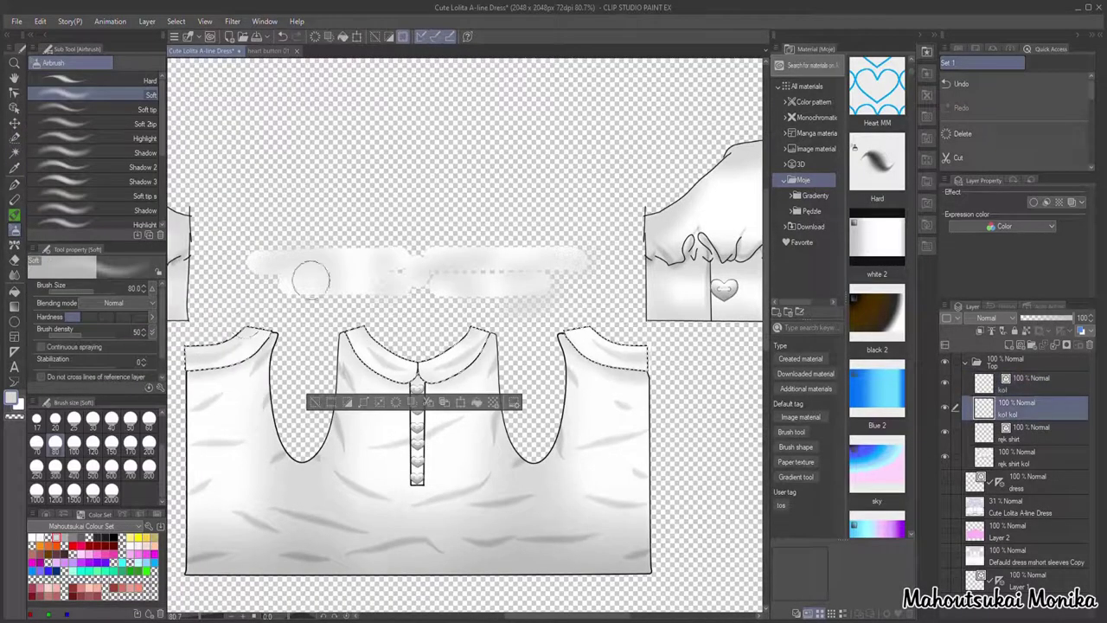
Step: Delete the collar lines from the dress vector layer with the Object tool
scroll(395, 399, "down", 3)
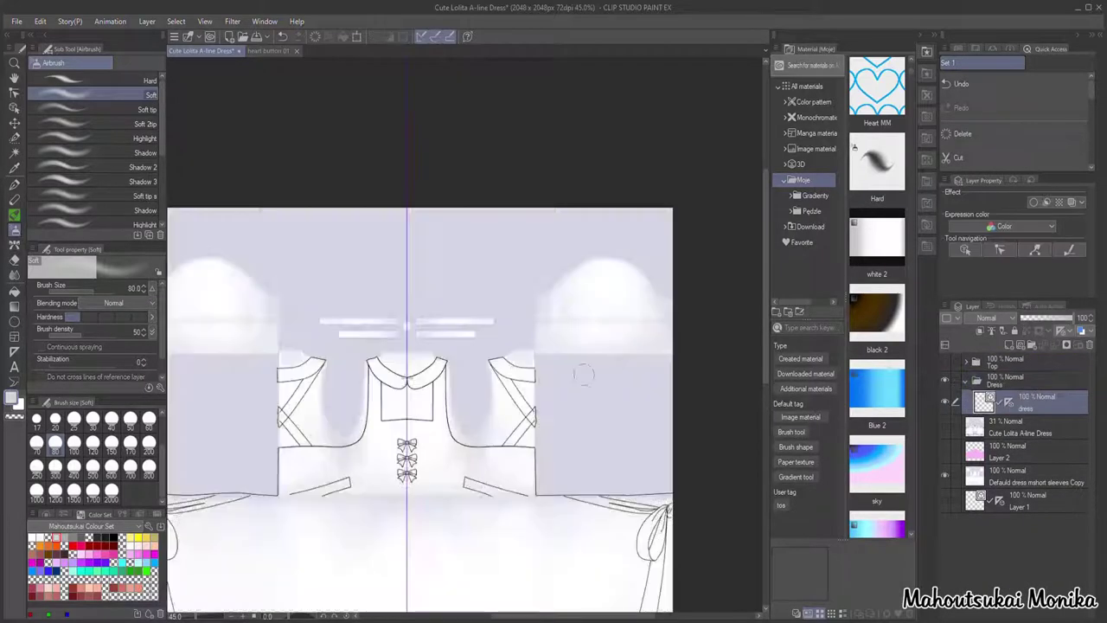
key("o")
scroll(553, 370, "up", 2)
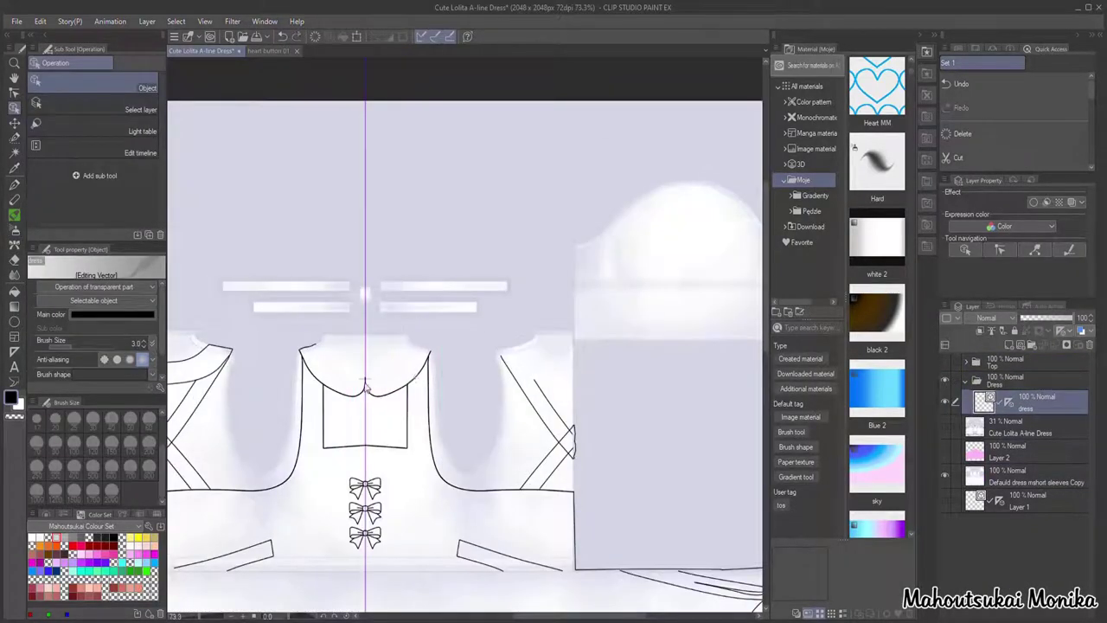
key("Delete")
left_click(221, 361)
key("Delete")
scroll(303, 363, "down", 1)
scroll(294, 363, "up", 2)
Step: Reshape the upper ends of the front strap lines to fit the shoulder edges by editing their control points
key("y")
scroll(306, 360, "up", 1)
left_click_drag(336, 341, 335, 327)
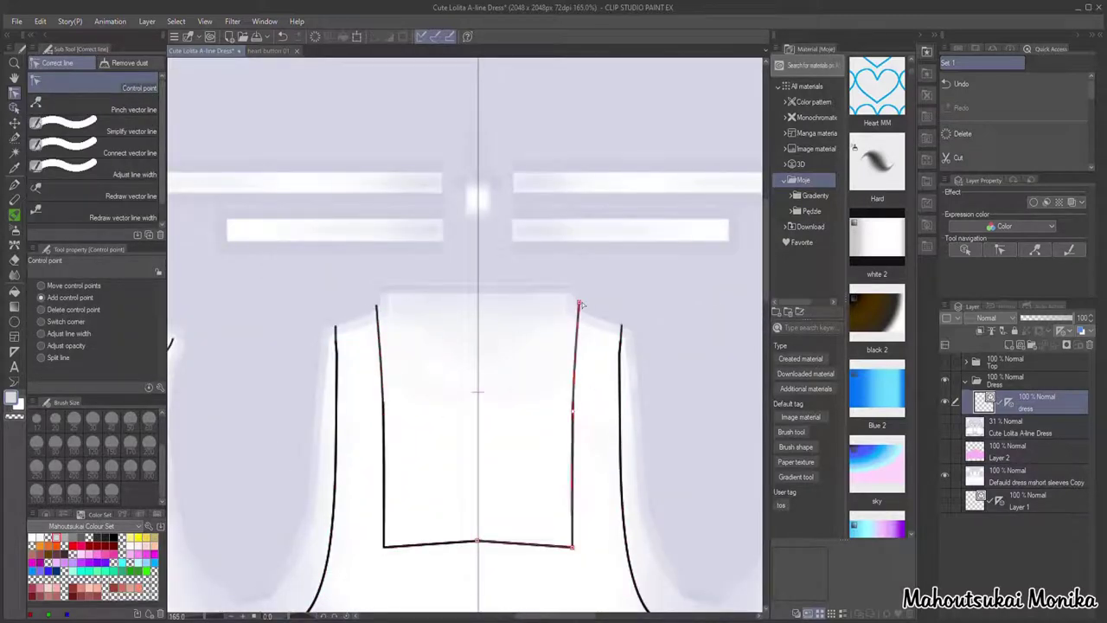
scroll(381, 318, "up", 1)
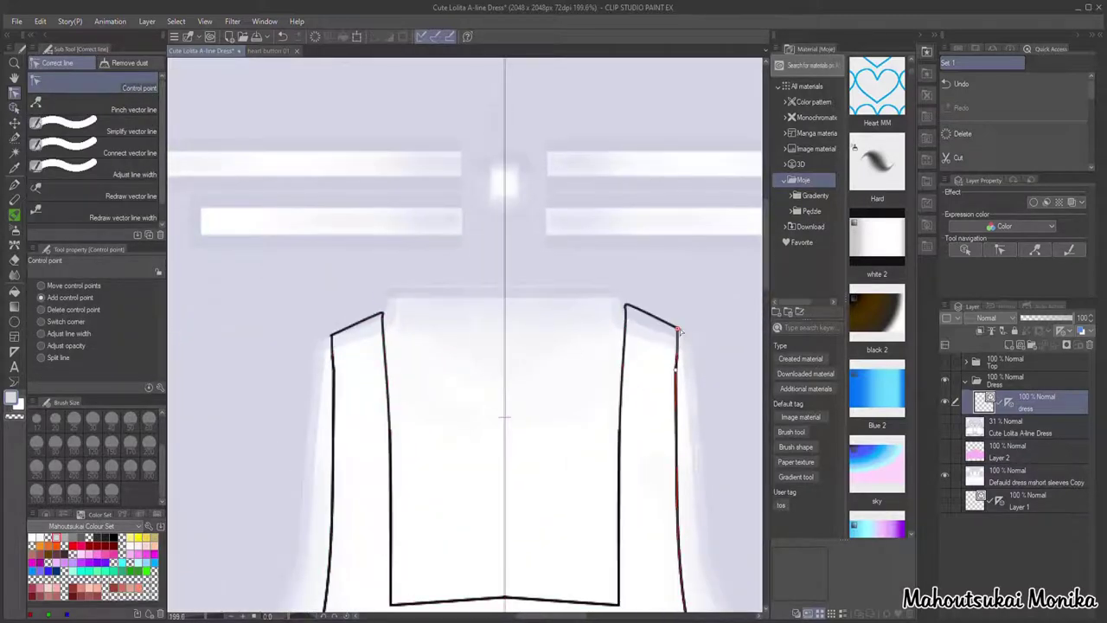
Step: Adjust the control points of the crossed back straps at the shoulders and of the hem line at the centre
scroll(374, 334, "down", 5)
scroll(251, 320, "up", 4)
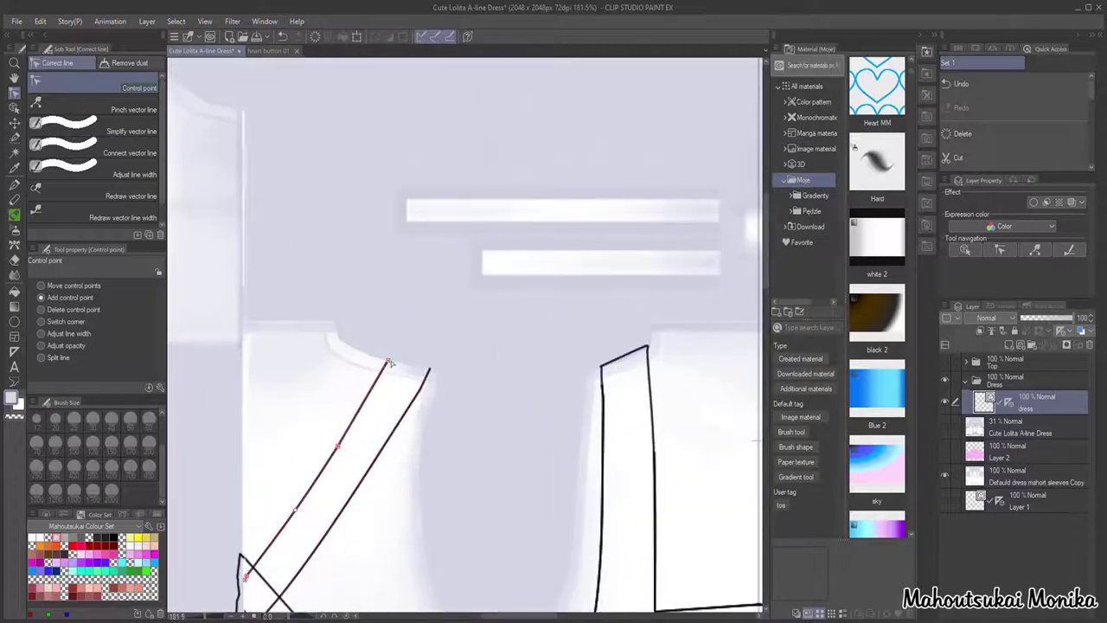
scroll(389, 363, "down", 5)
scroll(657, 381, "up", 4)
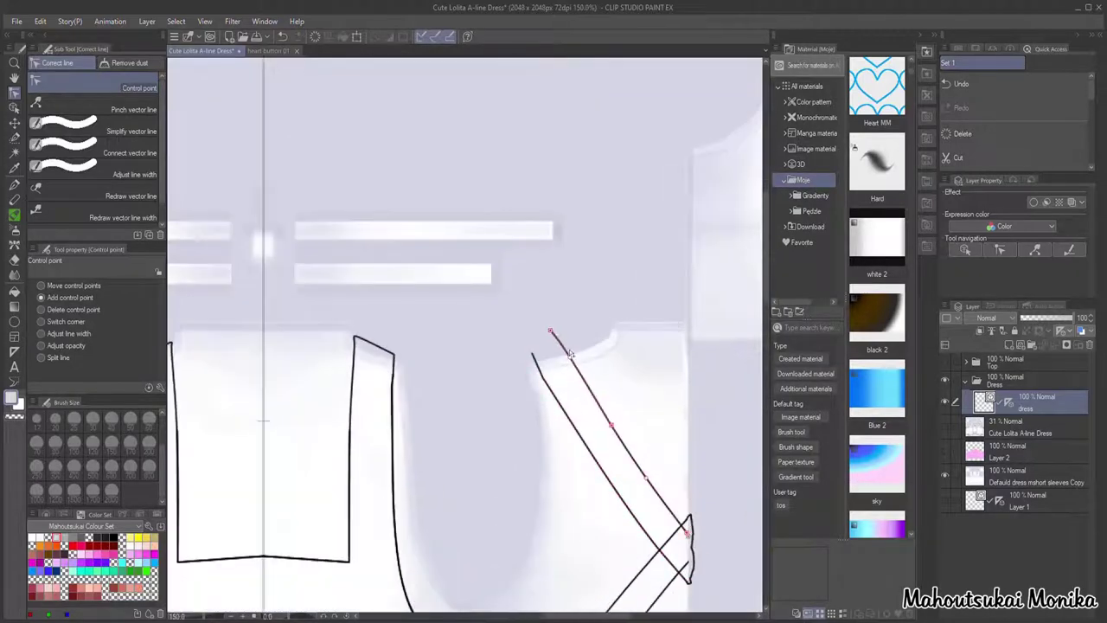
scroll(447, 366, "down", 4)
scroll(390, 483, "up", 5)
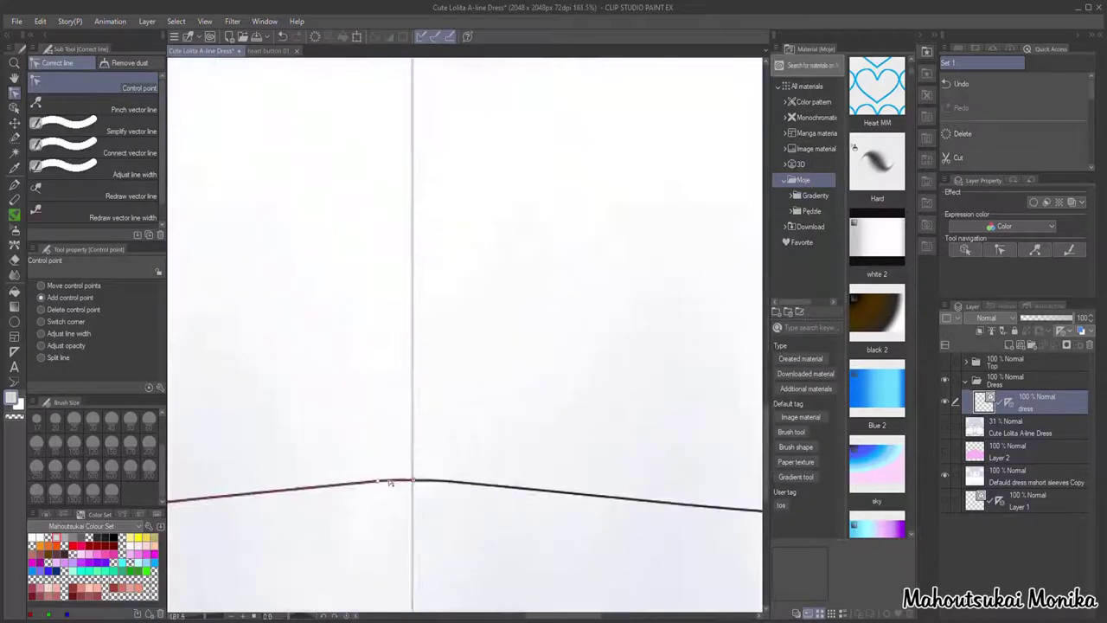
scroll(502, 537, "down", 6)
Step: Select the dress shape and paint it dark grey with the pen on a new layer below the dress lines
key("w")
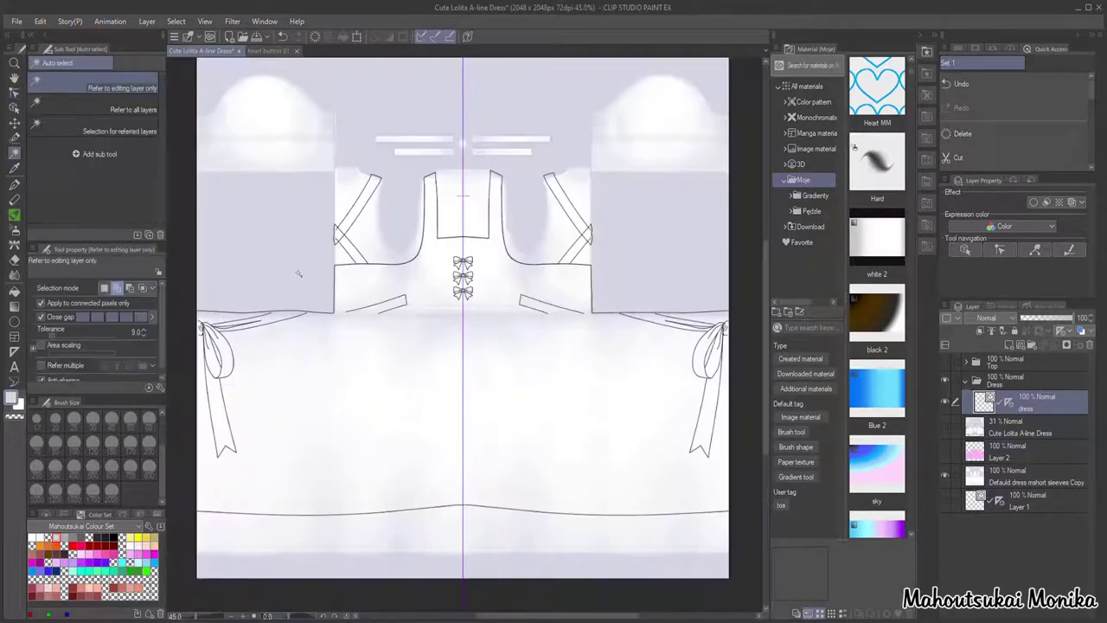
left_click(229, 77)
key("ctrl+shift+n")
left_click(15, 184)
mouse_move(371, 186)
left_mouse_down()
mouse_move(602, 180)
mouse_move(306, 349)
mouse_move(450, 529)
left_mouse_up()
Step: Select the area below the hem, erase its dark paint with the Hard eraser at size 200, and invert the selection
left_click(15, 153)
left_click(130, 288)
left_click(495, 551)
left_click(1036, 403)
left_click(495, 532)
left_click(1033, 427)
left_click(14, 260)
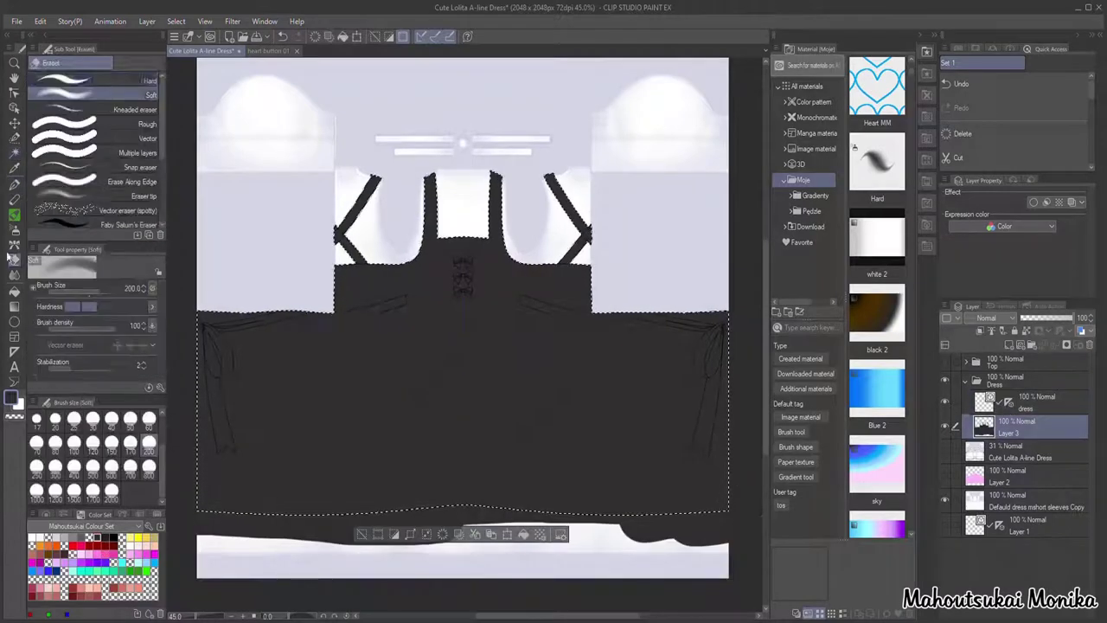
left_click(104, 80)
left_click_drag(207, 534, 722, 535)
left_click(176, 21)
left_click(206, 73)
Step: Add a layer named cień above the dark fill layer named kolor, hide kolor, and choose black for painting
left_click(1009, 344)
left_click(1029, 454)
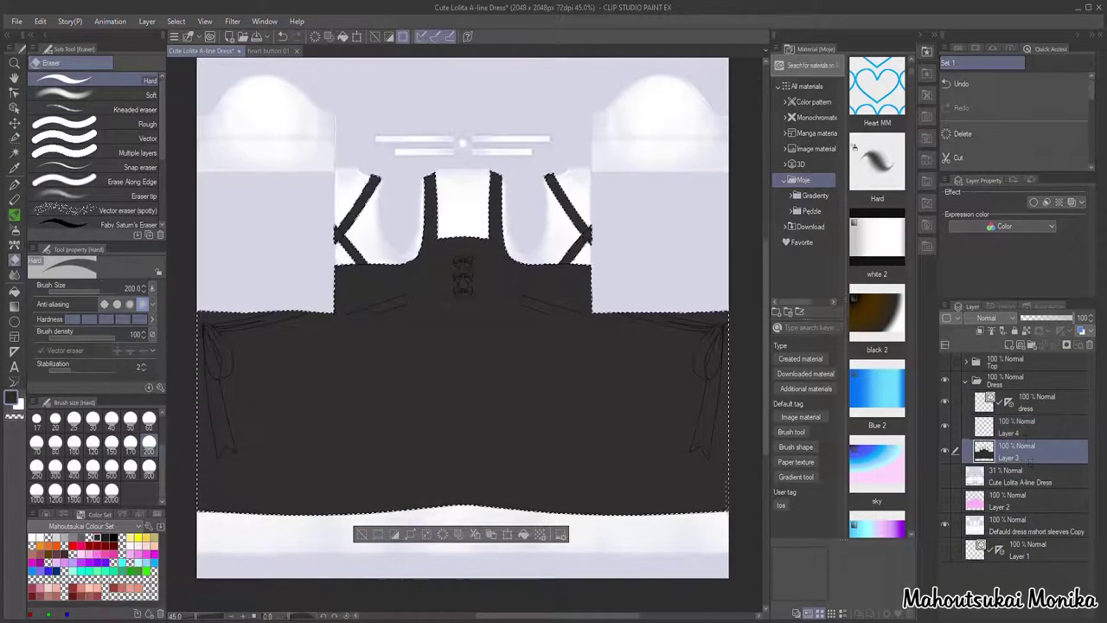
double_click(1021, 433)
type("cień")
left_click(944, 450)
left_click(1008, 408)
left_click(1025, 427)
left_click(113, 537)
Step: Shade the front and back straps black on the cień layer with the Soft airbrush at size 80
left_click(14, 231)
scroll(358, 260, "up", 9)
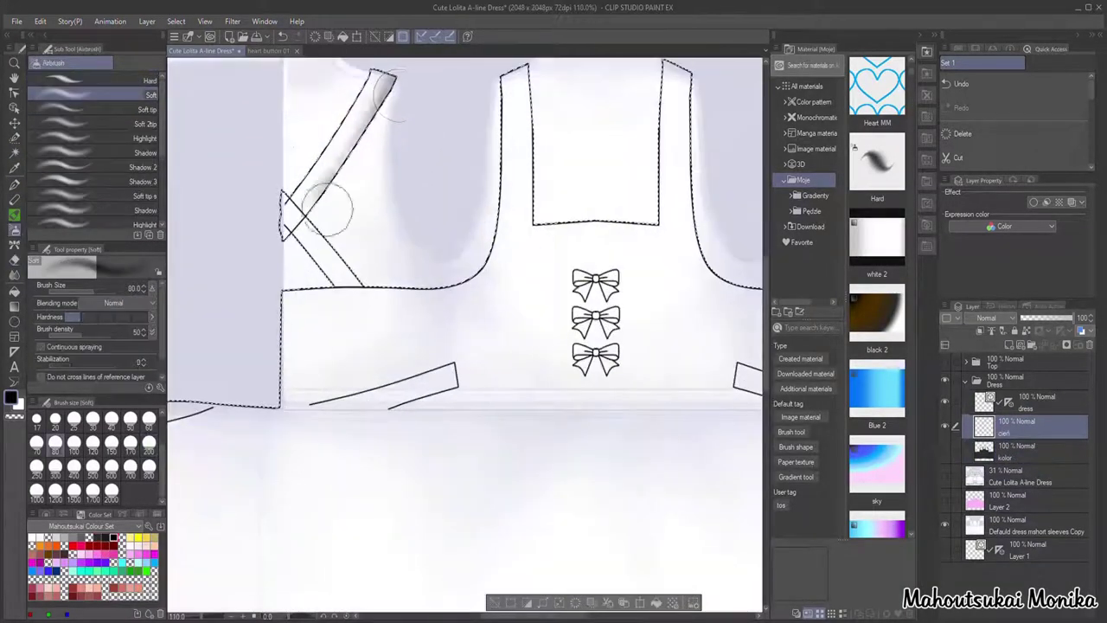
left_click_drag(675, 222, 615, 273)
left_click_drag(621, 127, 634, 154)
left_click_drag(339, 130, 324, 159)
left_click_drag(435, 123, 422, 149)
left_click_drag(535, 122, 543, 225)
left_click_drag(427, 130, 410, 163)
Step: Shade the bodice black along the waist and below the armholes with the Soft airbrush at size 80
mouse_move(543, 294)
left_mouse_down()
mouse_move(395, 284)
mouse_move(281, 296)
mouse_move(623, 306)
mouse_move(346, 330)
mouse_move(692, 335)
mouse_move(641, 308)
left_mouse_up()
scroll(707, 334, "down", 1)
left_click_drag(686, 251, 678, 304)
left_click_drag(650, 204, 688, 259)
left_click_drag(496, 252, 443, 292)
left_click_drag(581, 178, 637, 271)
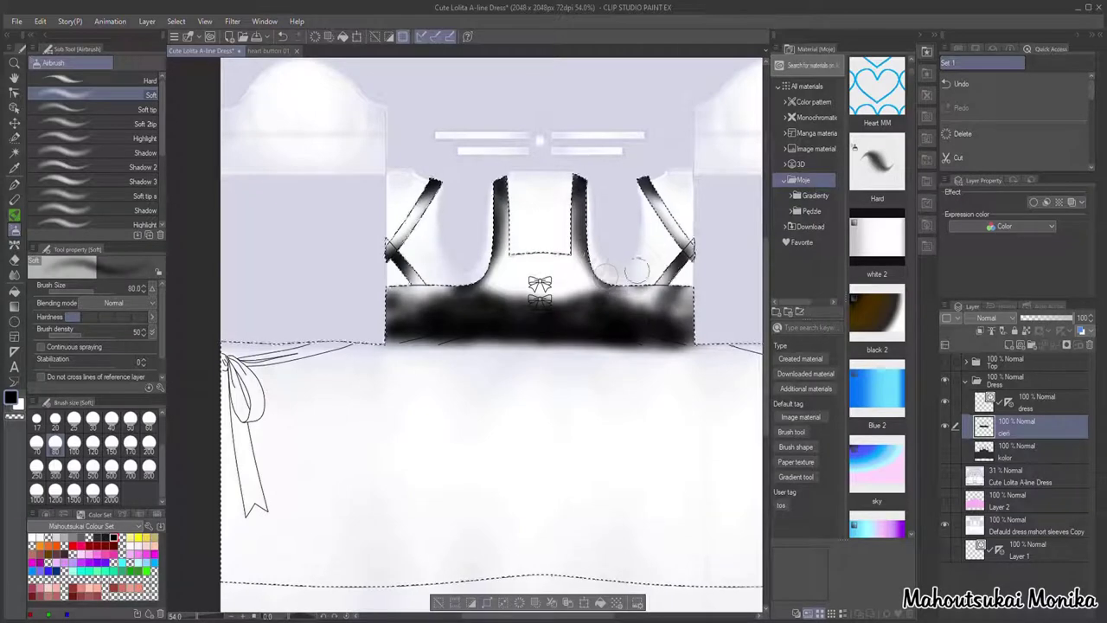
Step: Paint a black shadow band across the bodice just below the front neckline with the Soft airbrush
scroll(549, 287, "up", 10)
left_click(148, 421)
left_click_drag(415, 229, 657, 230)
Step: Shade black around the three front bodice bows on the cień layer with the Soft airbrush at size 10
scroll(536, 298, "up", 5)
scroll(112, 445, "up", 2)
left_click(112, 447)
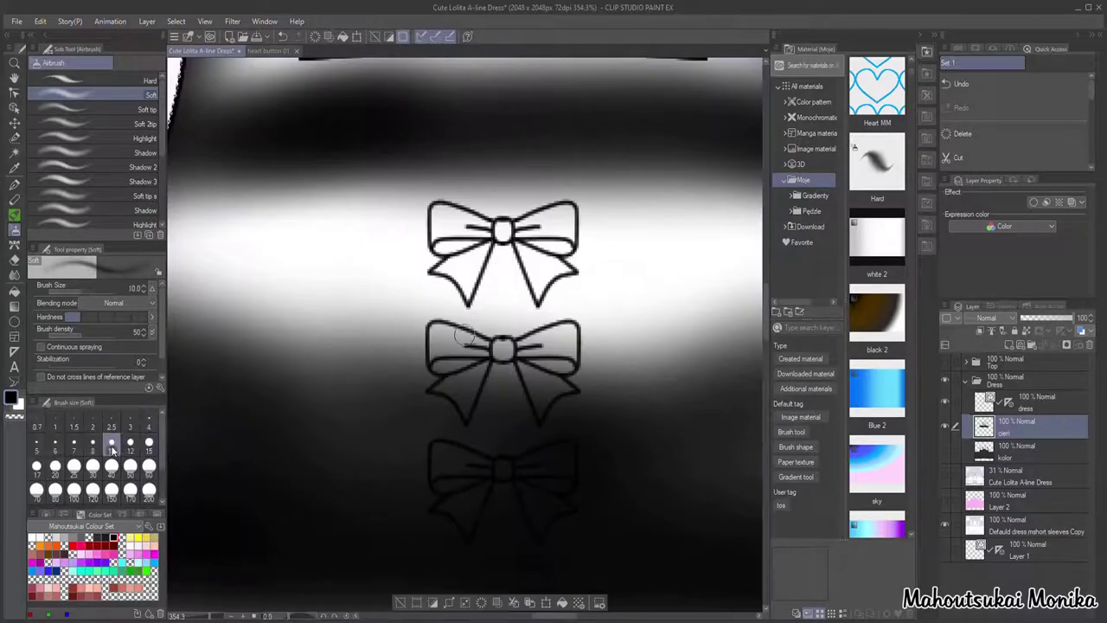
left_click_drag(574, 378, 423, 332)
scroll(130, 454, "down", 2)
scroll(177, 408, "down", 1)
left_click_drag(400, 473, 516, 519)
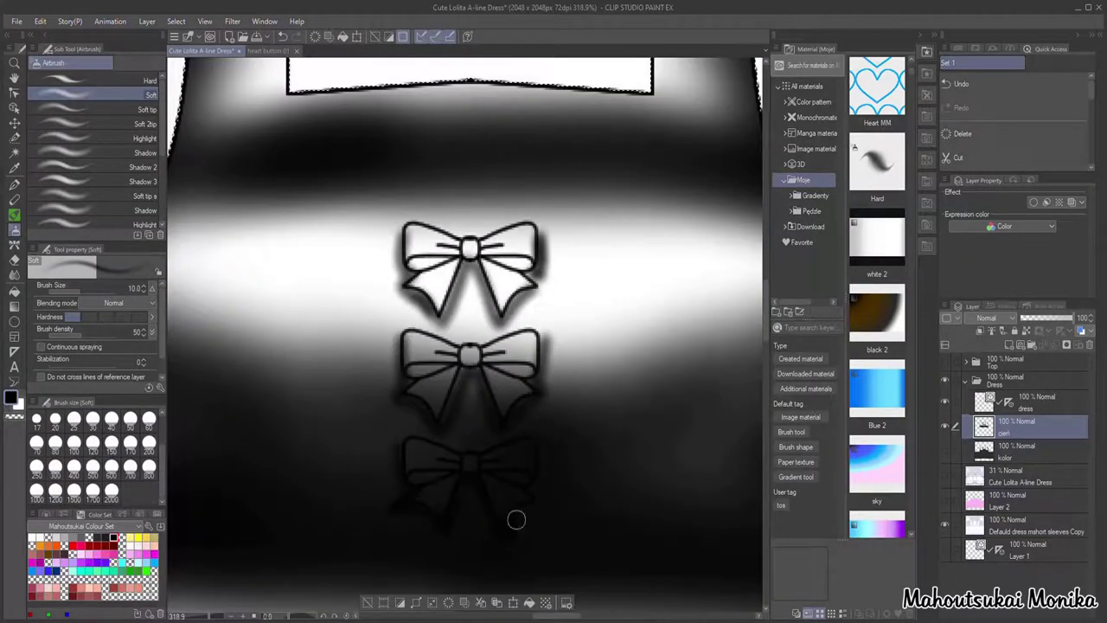
Step: Erase the shading inside the three bodice bows with the Soft eraser at size 10
scroll(432, 371, "down", 2)
scroll(493, 355, "down", 4)
left_click(14, 262)
scroll(563, 420, "up", 7)
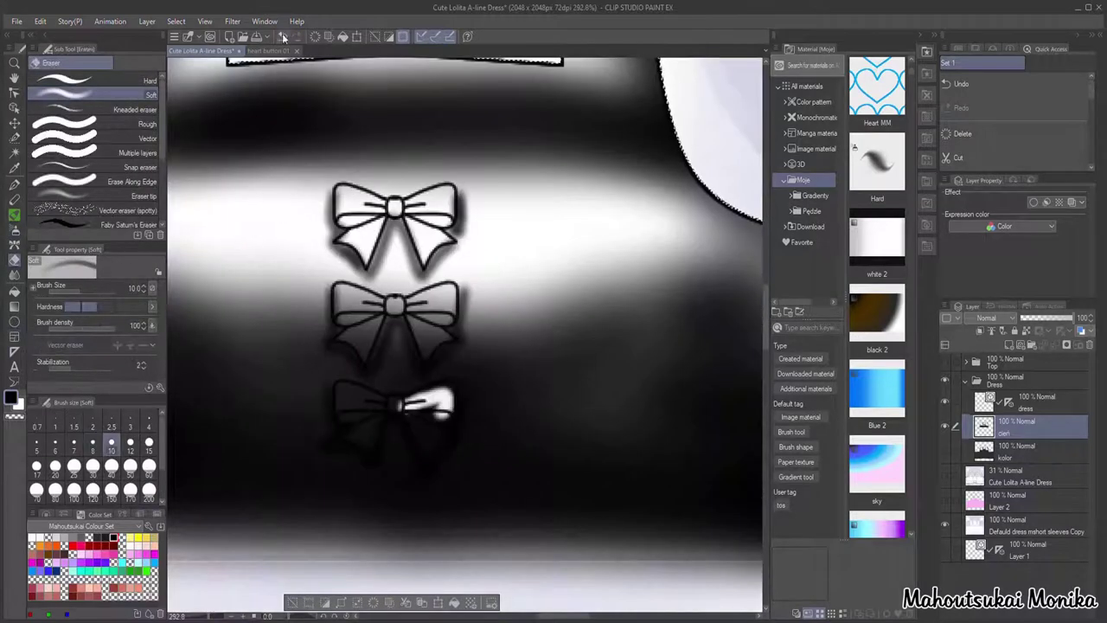
key("b")
left_click(14, 259)
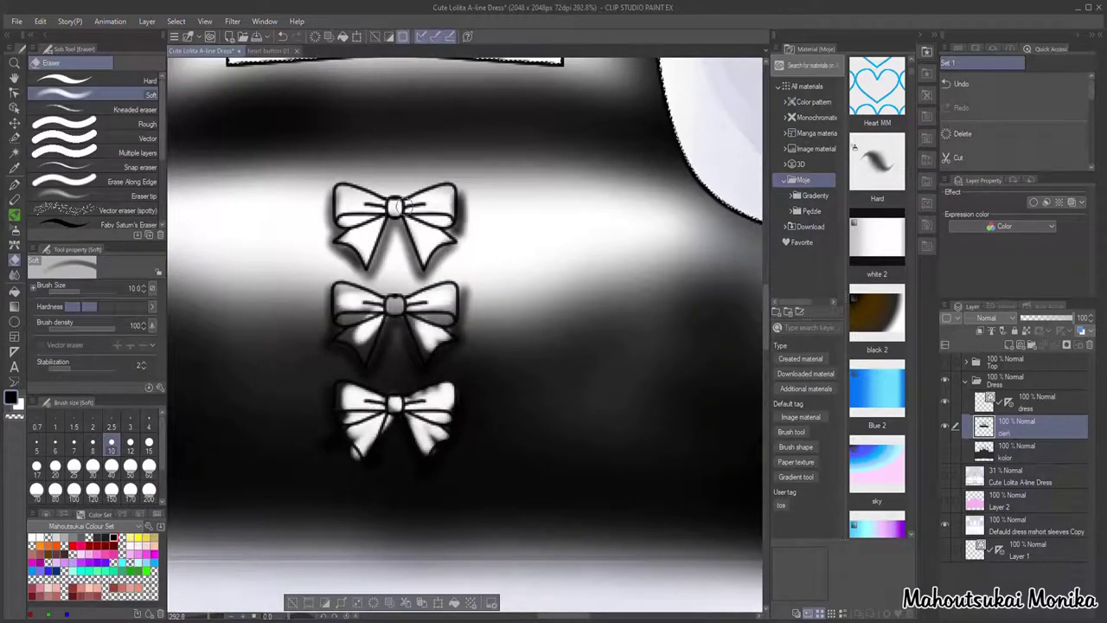
left_click_drag(389, 447, 393, 420)
Step: Paint a black shadow along the skirt's waist seam with the Soft airbrush at size 100
left_click(14, 230)
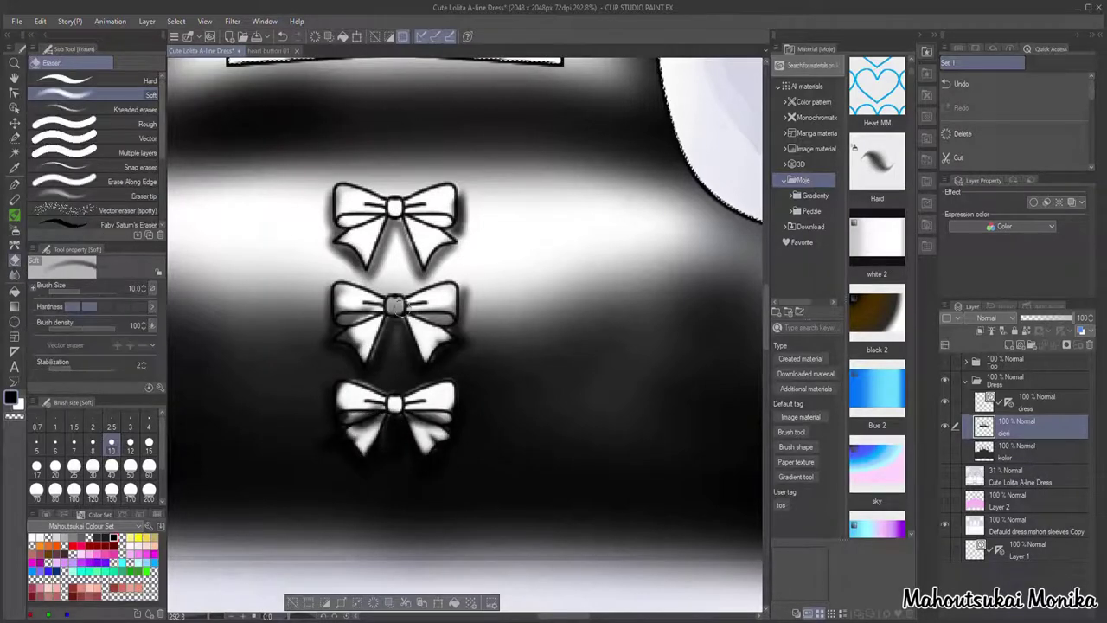
scroll(440, 419, "down", 6)
left_click_drag(503, 308, 650, 304)
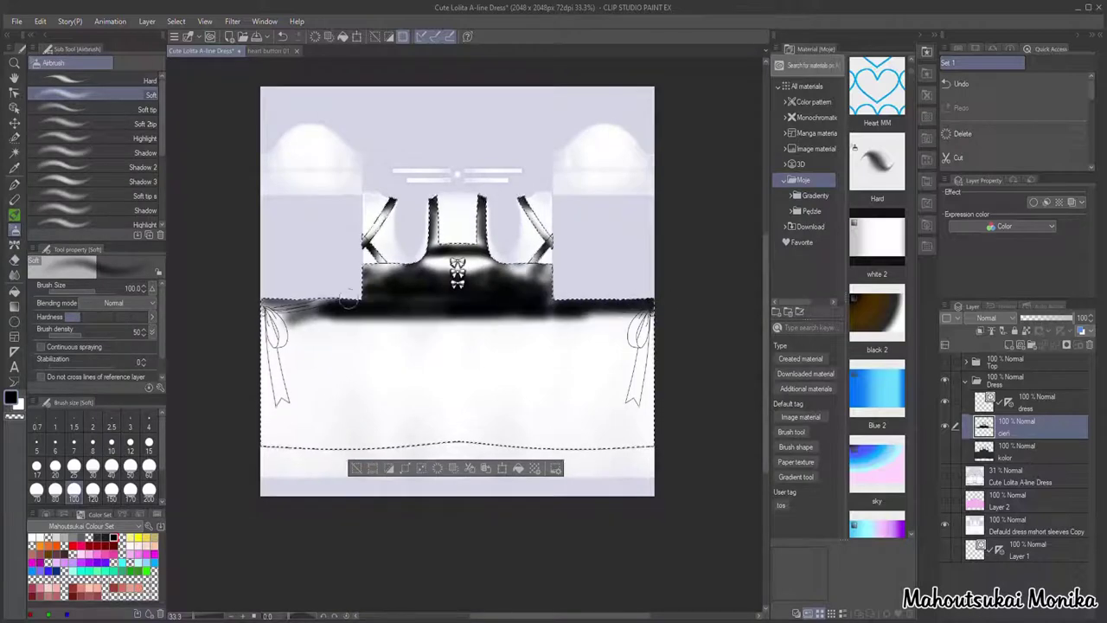
scroll(445, 356, "up", 1)
mouse_move(354, 306)
left_mouse_down()
mouse_move(264, 303)
mouse_move(245, 369)
left_mouse_up()
Step: Paint tapered black fold shadows downward from the waist across the skirt with the Shadow 2 airbrush at size 100
left_click(95, 167)
left_click(74, 491)
left_click_drag(297, 296, 304, 405)
left_click_drag(334, 295, 335, 441)
left_click_drag(534, 302, 590, 413)
left_click_drag(593, 303, 632, 427)
left_click_drag(692, 296, 689, 420)
left_click_drag(370, 299, 371, 384)
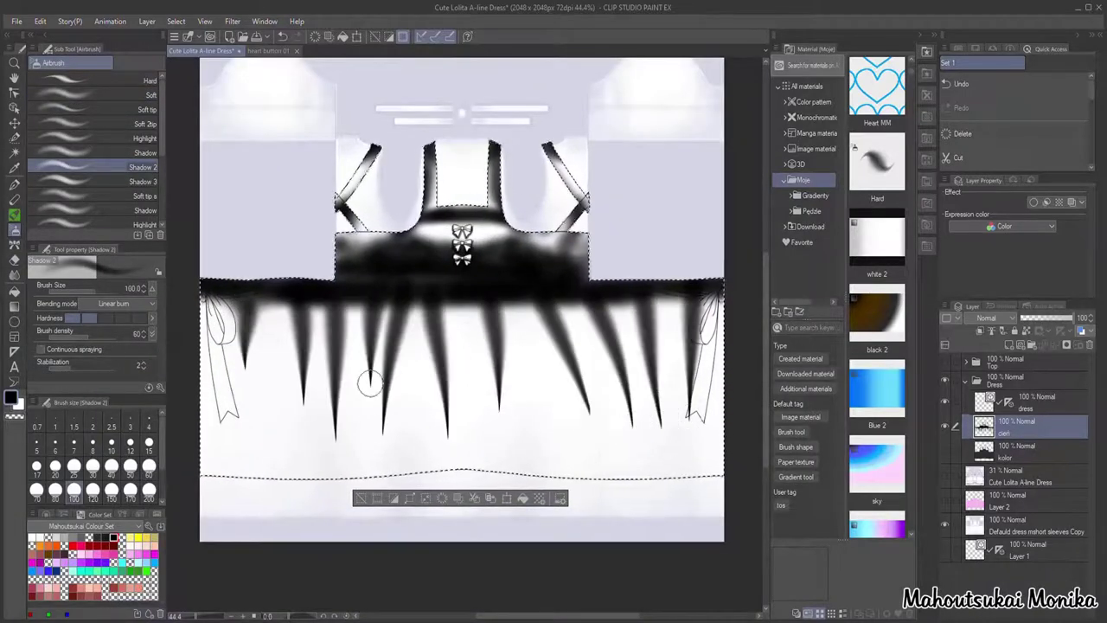
left_click_drag(462, 299, 462, 419)
left_click_drag(672, 296, 670, 412)
left_click_drag(274, 298, 274, 429)
Step: Darken the skirt's hem with the Soft airbrush at size 170 and lightly shade between the folds at size 500
left_click(104, 95)
left_click_drag(206, 477, 718, 477)
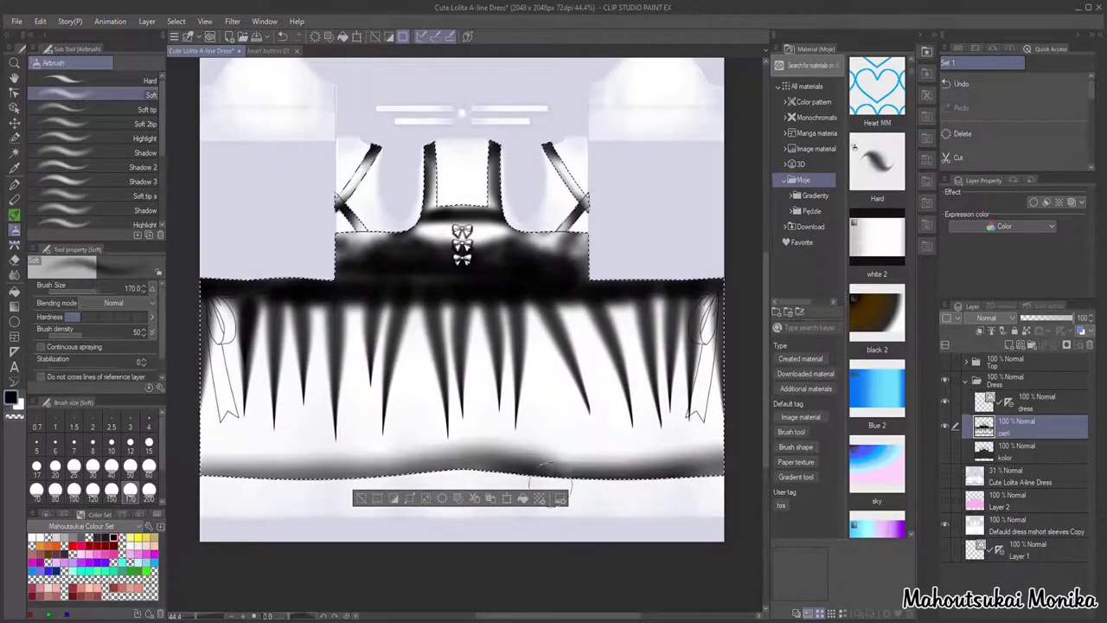
mouse_move(550, 479)
left_mouse_down()
mouse_move(277, 472)
mouse_move(649, 472)
left_mouse_up()
scroll(92, 459, "down", 3)
left_click(93, 468)
left_click_drag(294, 346, 683, 340)
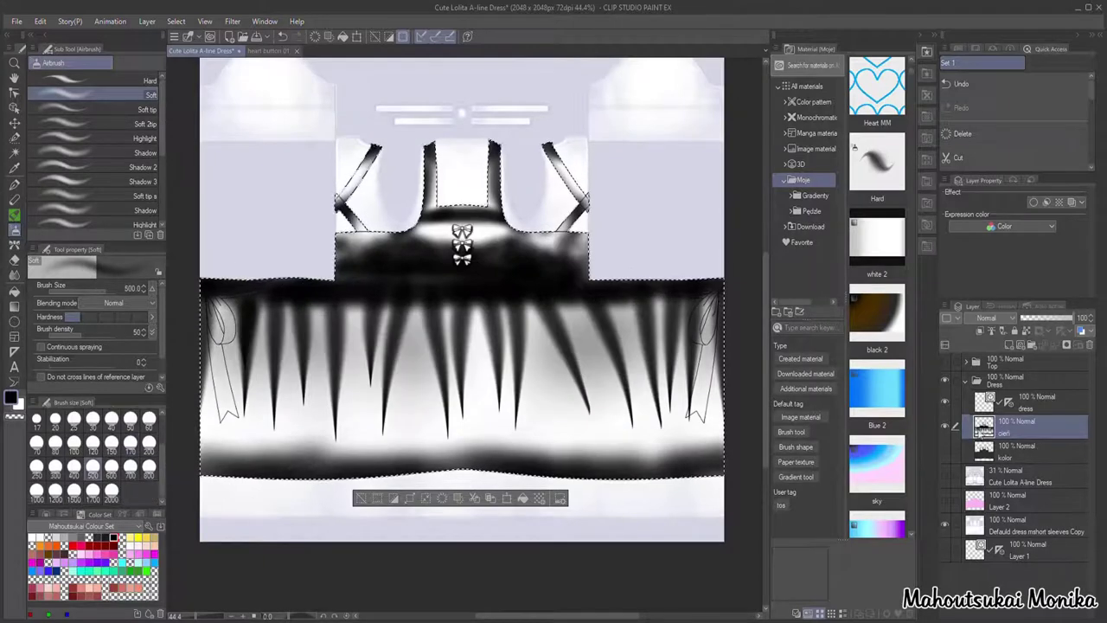
Step: Display the dress line layer in blue by turning on its layer color effect
left_click(1038, 402)
left_click(1071, 202)
scroll(723, 347, "up", 3)
Step: Try to erase the shading inside the right waist bow on the cień layer with the Soft eraser at size 20
key("e")
scroll(717, 303, "up", 6)
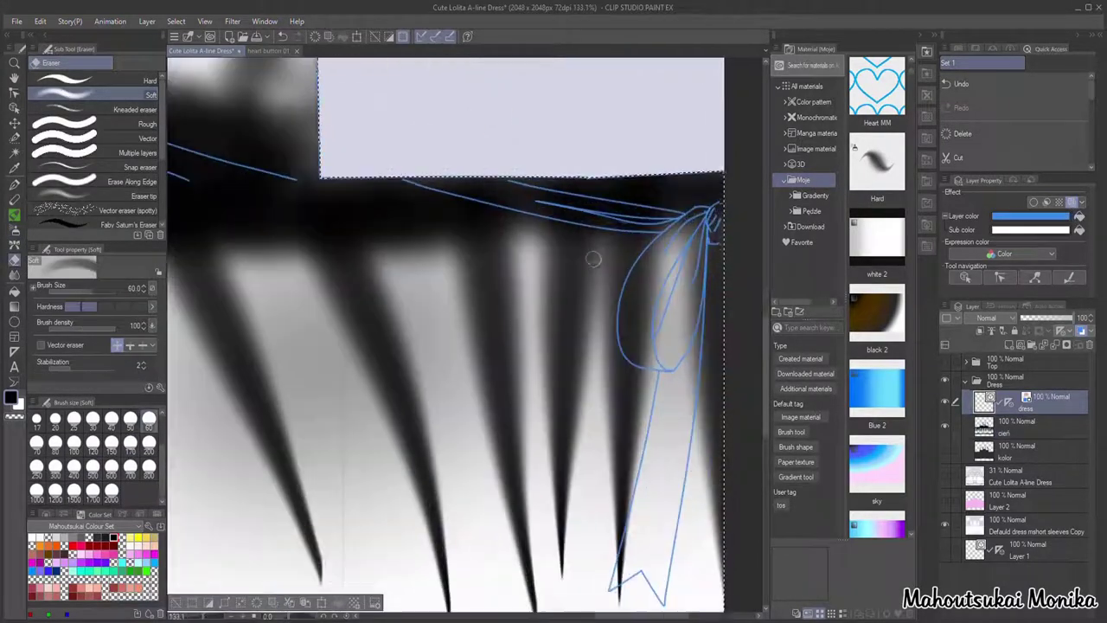
scroll(92, 449, "up", 3)
left_click(55, 468)
left_click(1029, 427)
left_click_drag(448, 185, 655, 209)
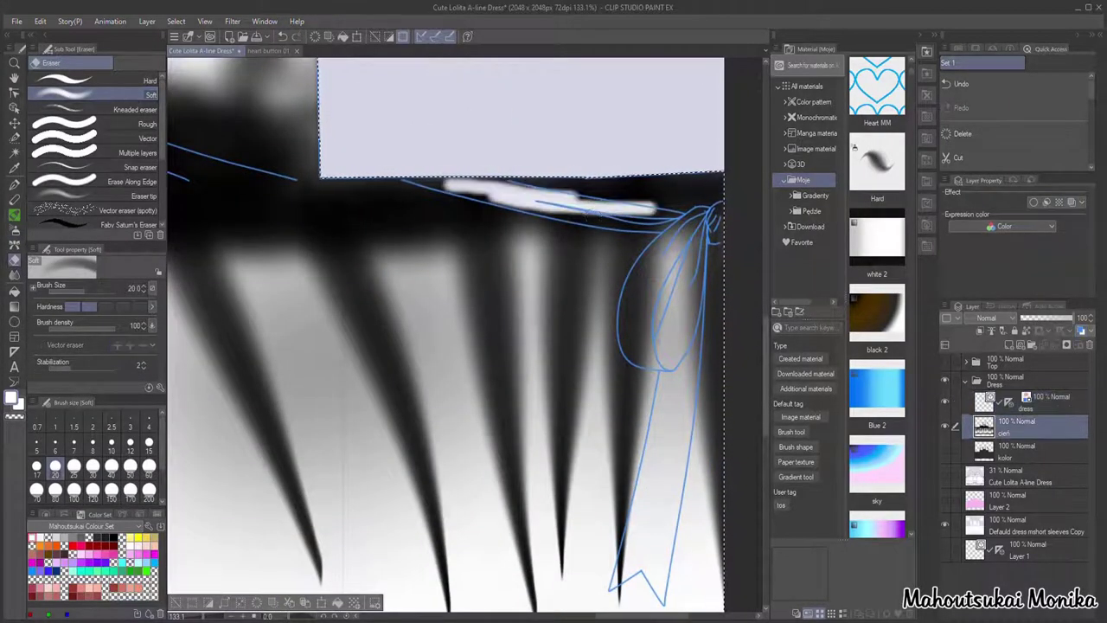
left_click(283, 38)
mouse_move(489, 187)
left_mouse_down()
mouse_move(672, 217)
mouse_move(624, 227)
left_mouse_up()
mouse_move(715, 211)
left_mouse_down()
mouse_move(655, 283)
mouse_move(644, 354)
left_mouse_up()
left_click(285, 39)
left_click(285, 40)
left_click(285, 40)
left_click(285, 39)
scroll(341, 350, "down", 10)
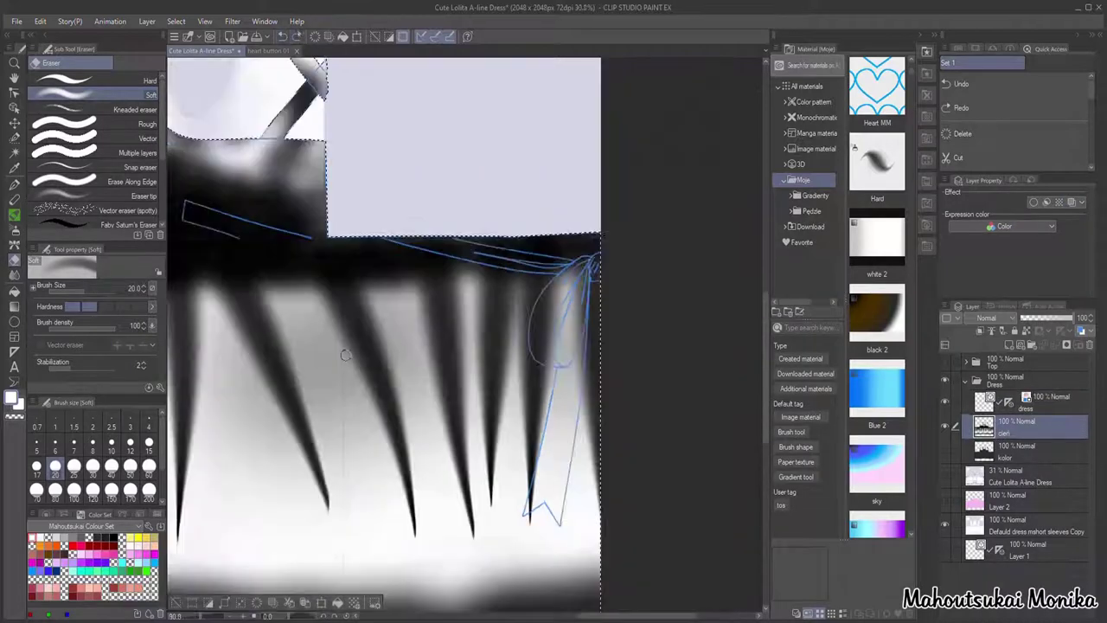
Step: Clear the selection and select the ribbon and loop areas of both waist bows with Auto select on the dress layer
scroll(373, 321, "up", 5)
left_click(15, 154)
key("ctrl+d")
left_click(1033, 408)
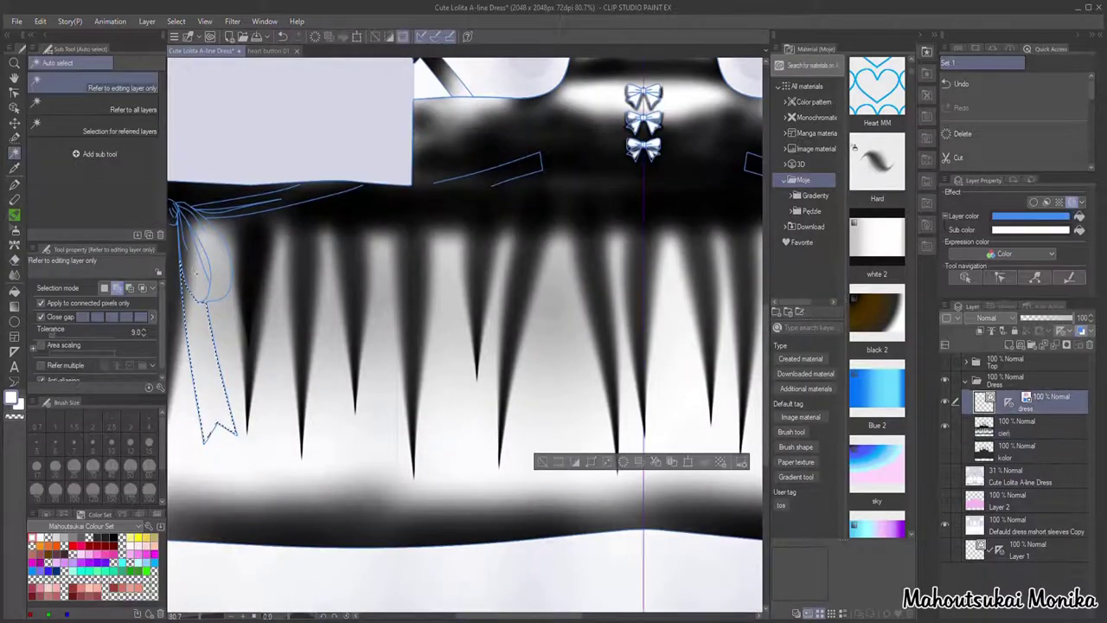
scroll(225, 228, "down", 5)
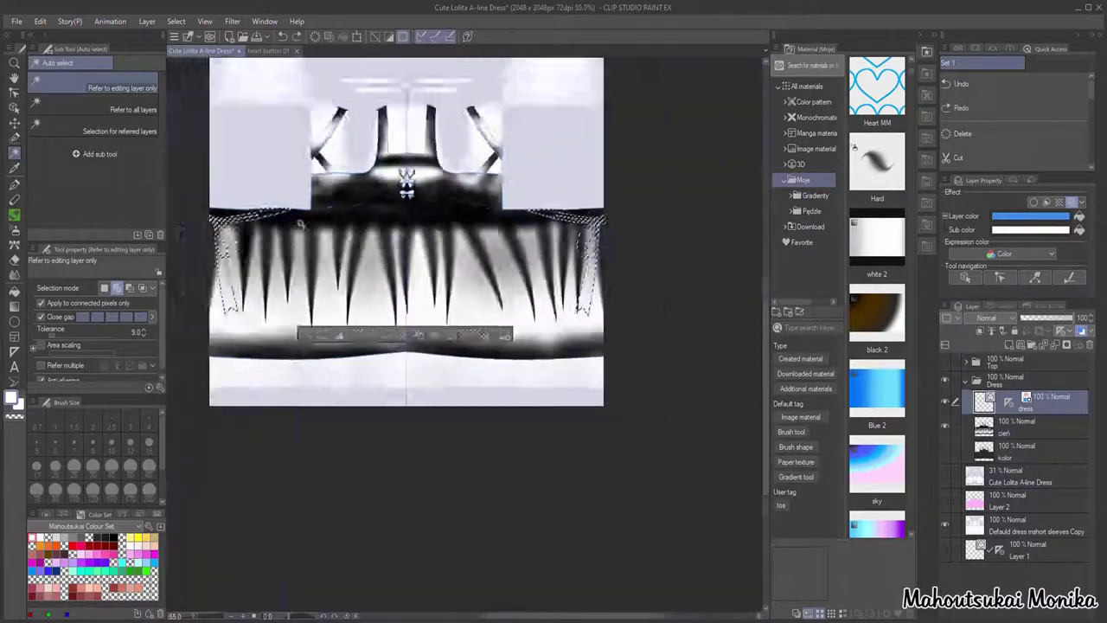
scroll(571, 261, "up", 5)
Step: Erase the cień shading inside the selected right waist bow with the Soft eraser at size 50
key("e")
key("ctrl+z")
scroll(497, 197, "down", 4)
left_click(1025, 427)
scroll(531, 138, "up", 6)
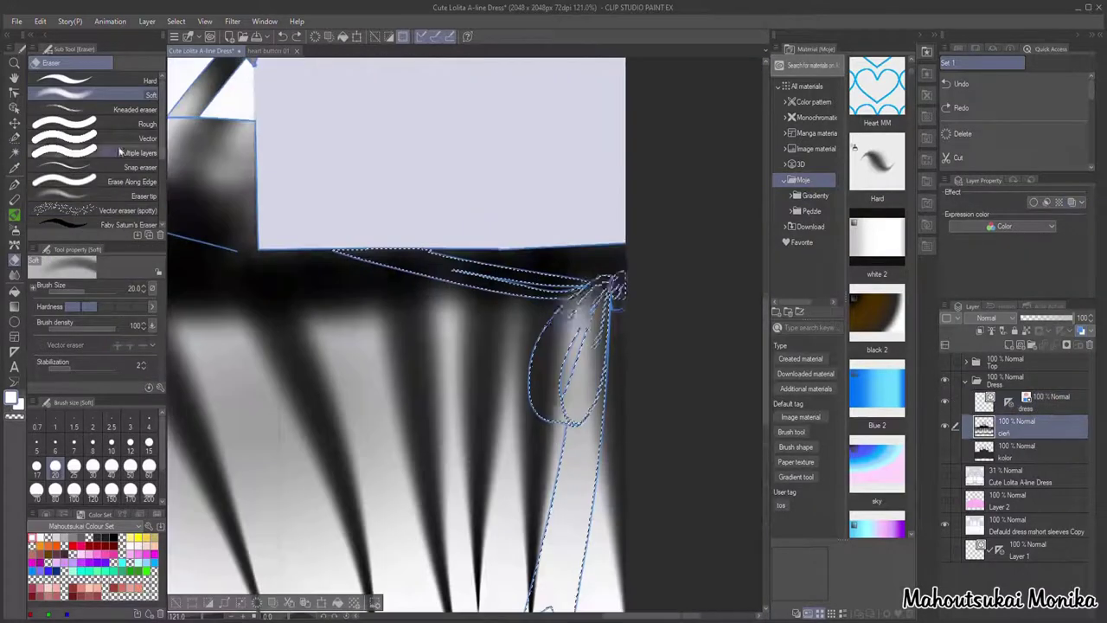
scroll(516, 309, "up", 1)
left_click(130, 467)
left_click_drag(553, 275, 407, 246)
left_click_drag(337, 251, 545, 290)
left_click_drag(584, 307, 562, 432)
left_click_drag(611, 369, 579, 562)
scroll(596, 346, "down", 4)
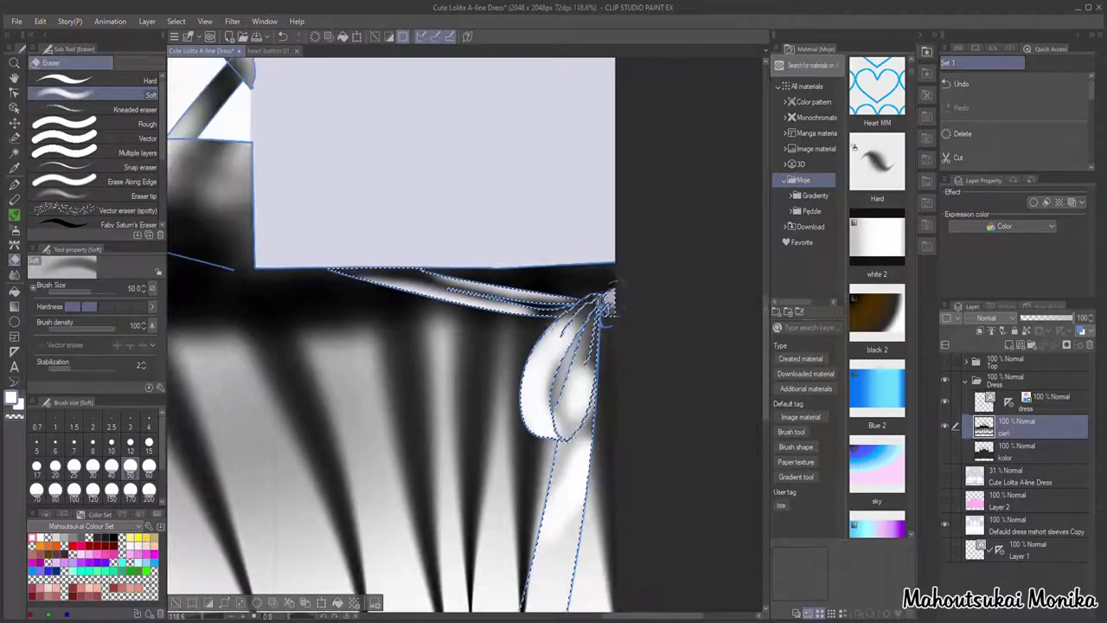
left_click_drag(580, 432, 556, 469)
Step: Erase the cień shading inside the left waist bow, clear the selection and show the kolor layer
scroll(556, 469, "down", 5)
scroll(339, 458, "up", 5)
left_click_drag(332, 380, 333, 443)
key("ctrl+z")
scroll(332, 441, "up", 2)
scroll(370, 282, "up", 1)
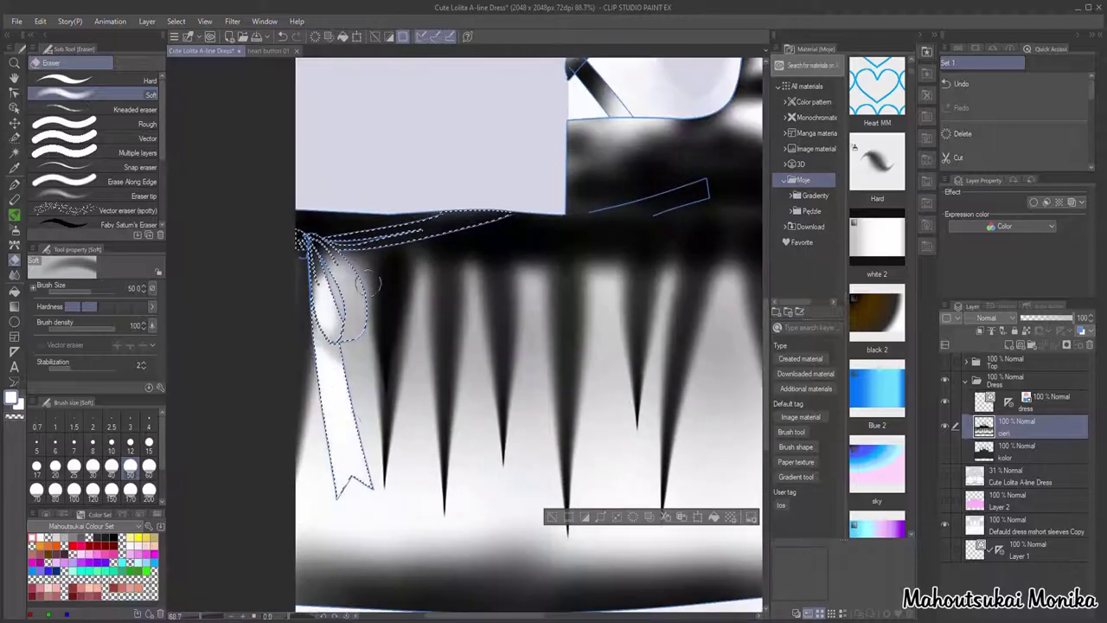
scroll(346, 277, "down", 5)
left_click(945, 451)
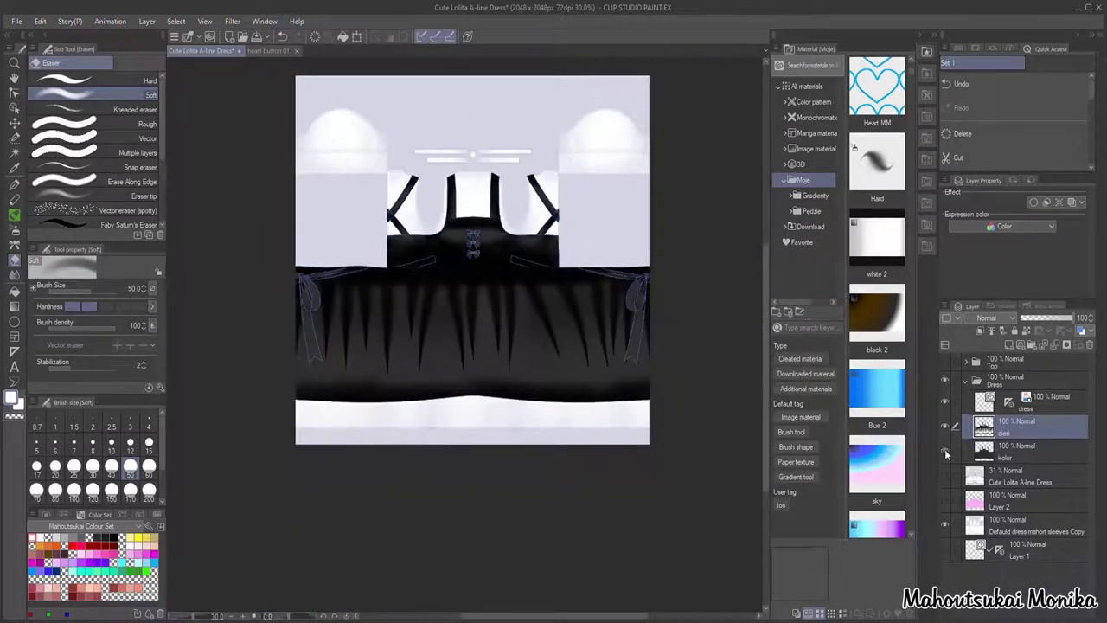
Step: Select the dress area outside the waist bows with Auto select on the dress layer and make the cień layer active
key("b")
scroll(385, 283, "up", 1)
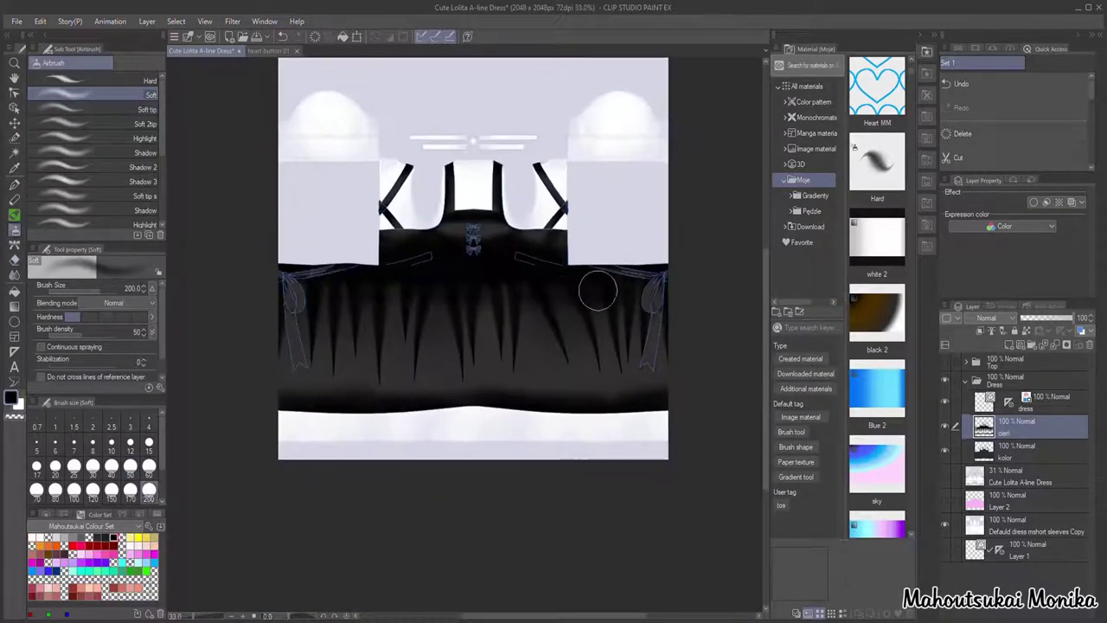
key("w")
left_click(1029, 402)
left_click(536, 390)
left_click(1029, 426)
Step: Shade black around the hanging ribbons of the waist bows with the Soft airbrush at size 100
key("b")
scroll(292, 369, "up", 2)
key("bracketleft")
key("bracketleft")
key("bracketleft")
key("bracketleft")
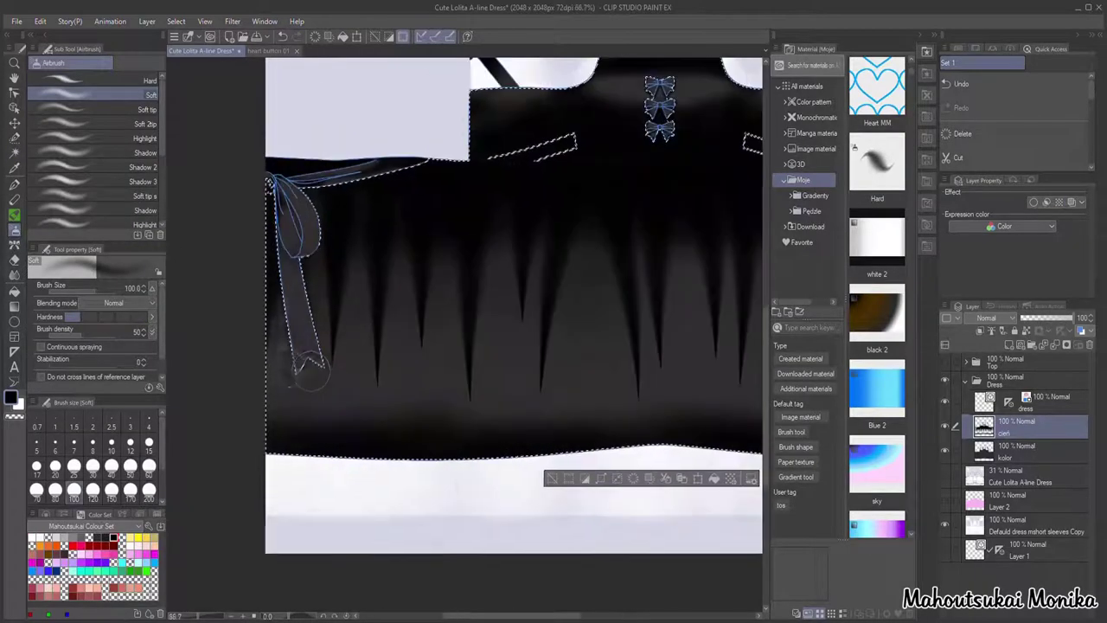
left_click_drag(288, 302, 312, 391)
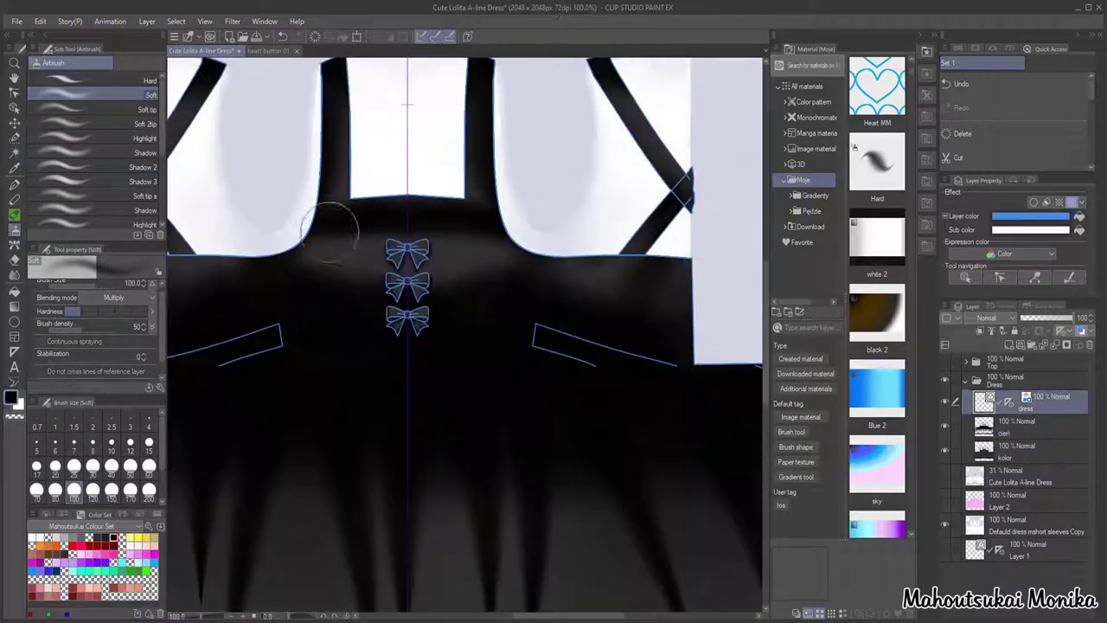
Step: Stamp a heart button on the end of both waist tabs using the Simple Heart Button brush at size 30
left_click(14, 246)
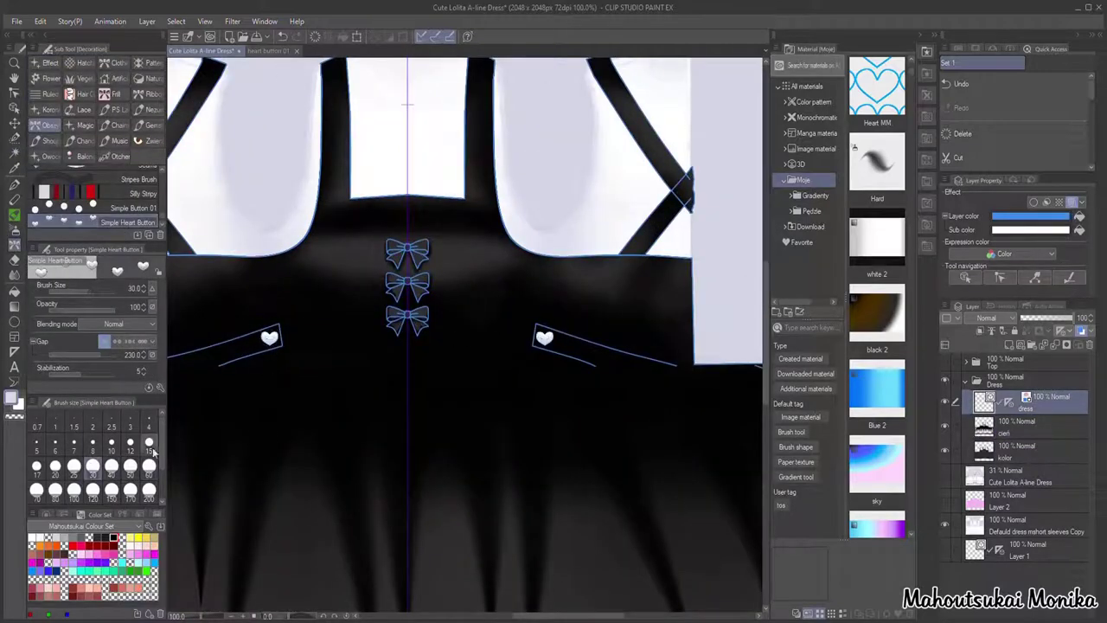
scroll(338, 412, "down", 5)
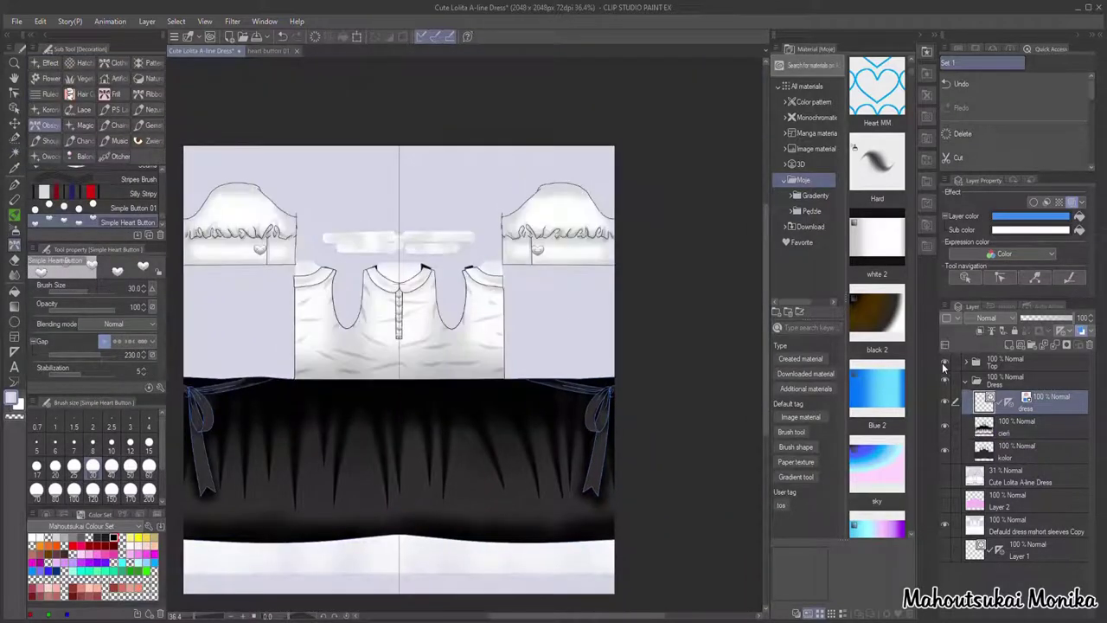
Step: Duplicate the Top folder and move the original below the kolor layer inside the Dress folder
left_click(966, 381)
left_click_drag(994, 382, 999, 480)
left_click(966, 381)
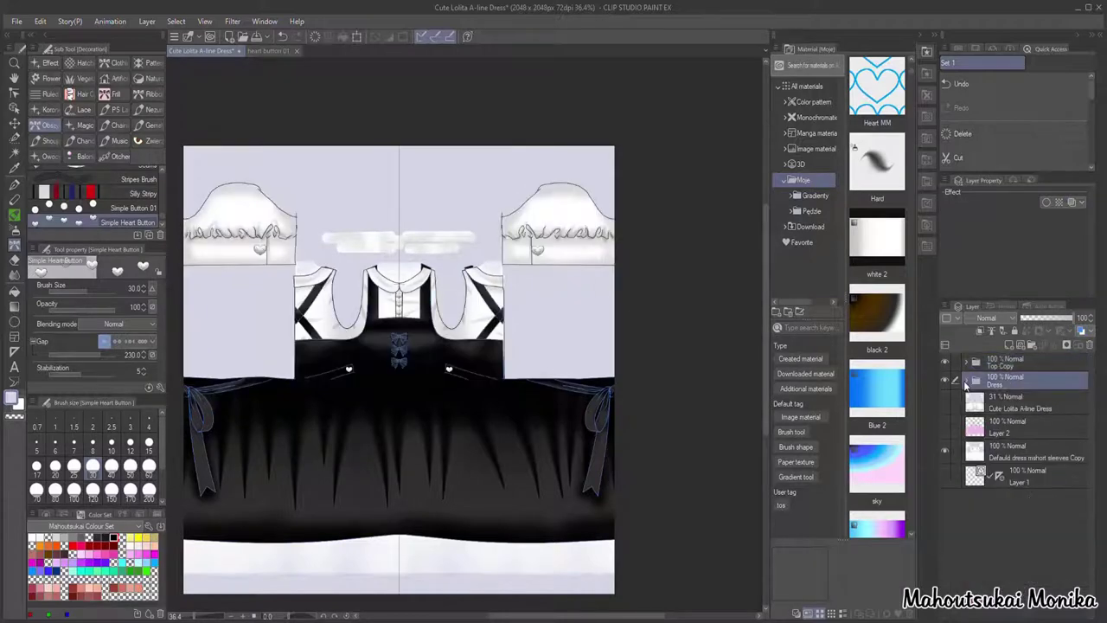
left_click(965, 380)
left_click(1029, 403)
scroll(877, 312, "up", 1)
left_click(1020, 427)
scroll(403, 339, "up", 2)
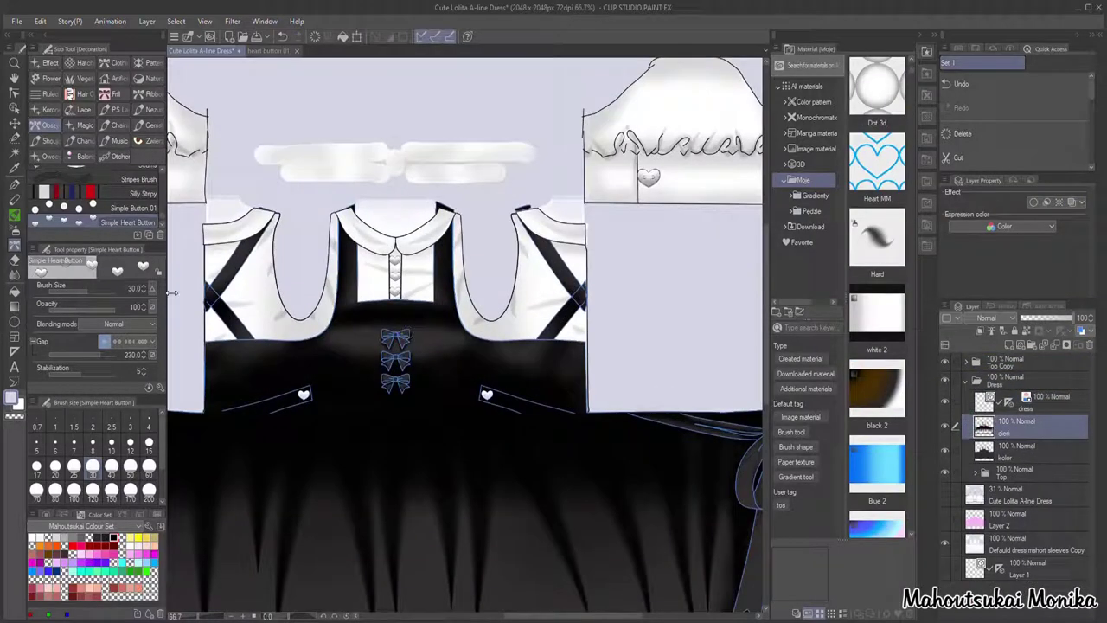
left_click(14, 259)
left_click(14, 153)
left_click(441, 411)
key("ctrl+z")
scroll(442, 412, "up", 2)
left_click(13, 230)
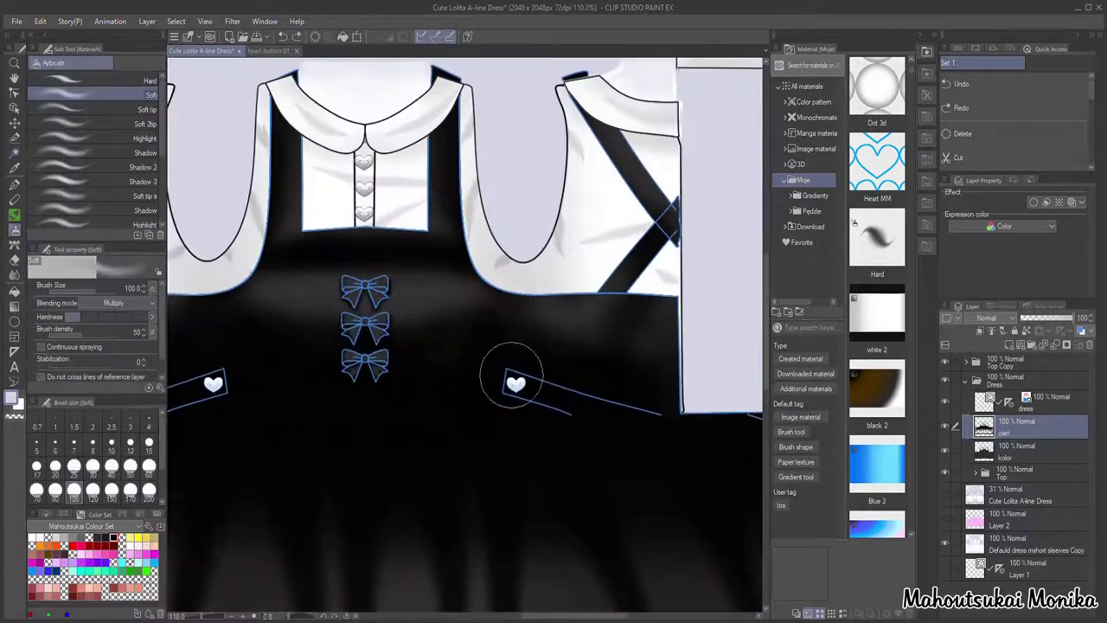
Step: Try to lighten the right waist tab on the cień layer with the Soft eraser and the Eraser tip at size 15
scroll(630, 406, "up", 3)
left_click(15, 257)
left_click_drag(441, 347, 740, 423)
scroll(455, 358, "down", 4)
scroll(466, 329, "up", 3)
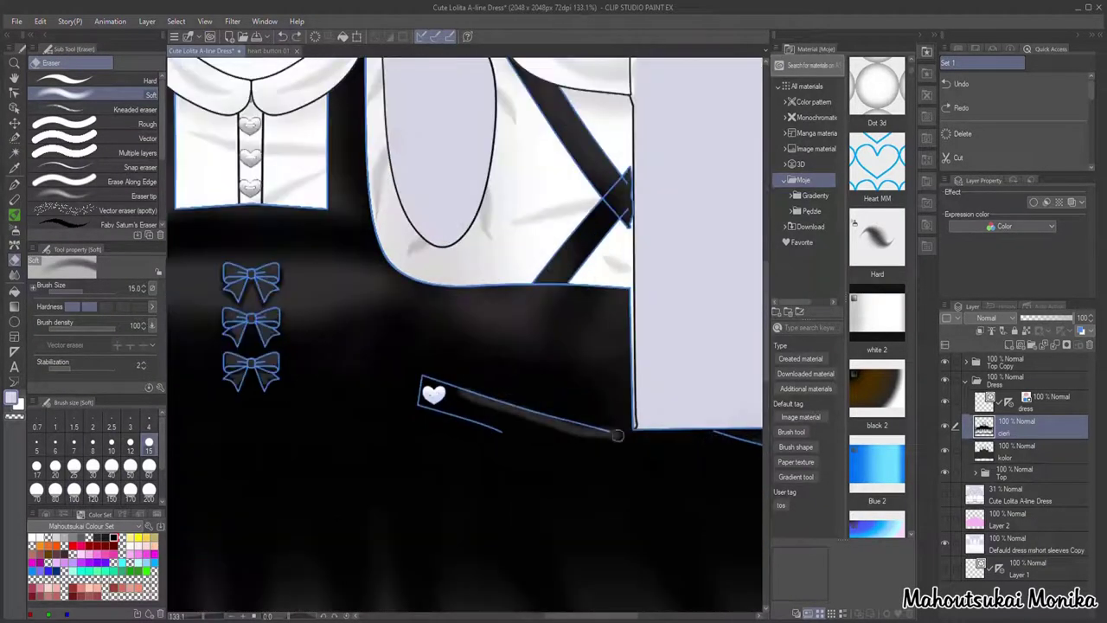
scroll(87, 147, "down", 1)
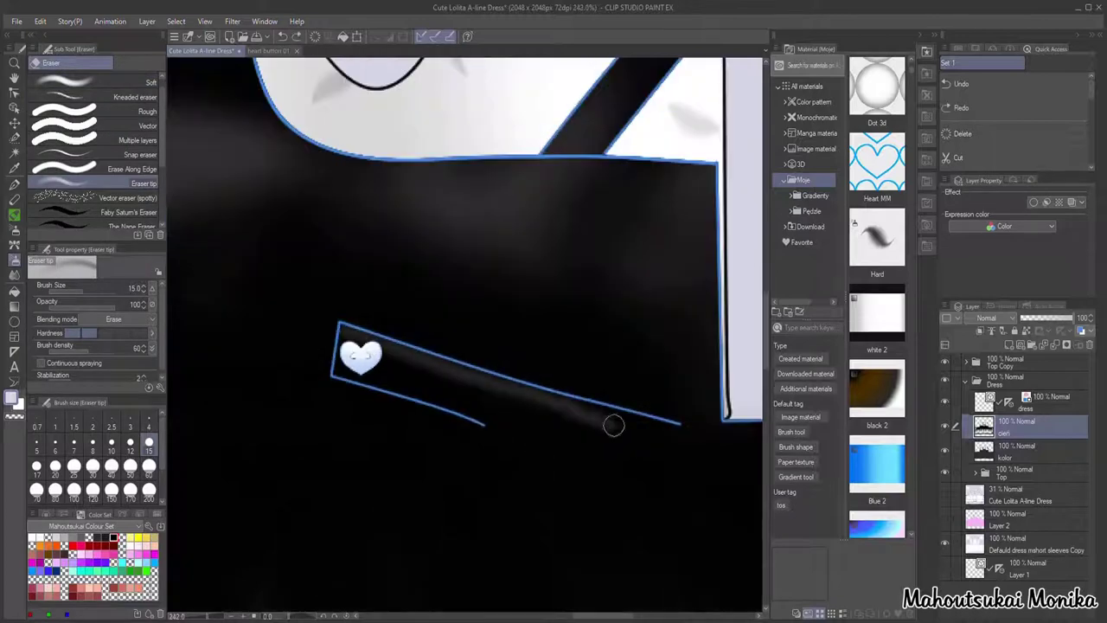
scroll(523, 437, "up", 2)
left_click(148, 491)
scroll(367, 301, "down", 4)
Step: Try to select the inside of the left waist tab with Auto select on the dress layer
left_click(1037, 403)
left_click(15, 153)
left_click(235, 318)
scroll(236, 318, "up", 2)
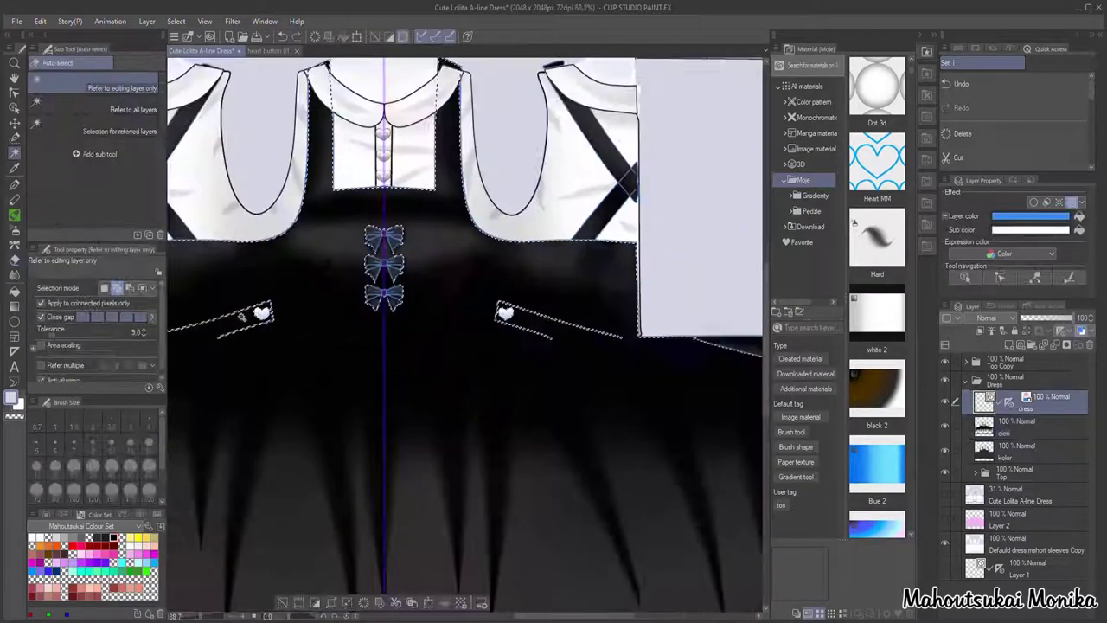
left_click(241, 316)
scroll(240, 316, "down", 2)
Step: Close the open waist tabs with a straight G-pen line along the waist seam on the dress layer
key("p")
scroll(219, 302, "up", 3)
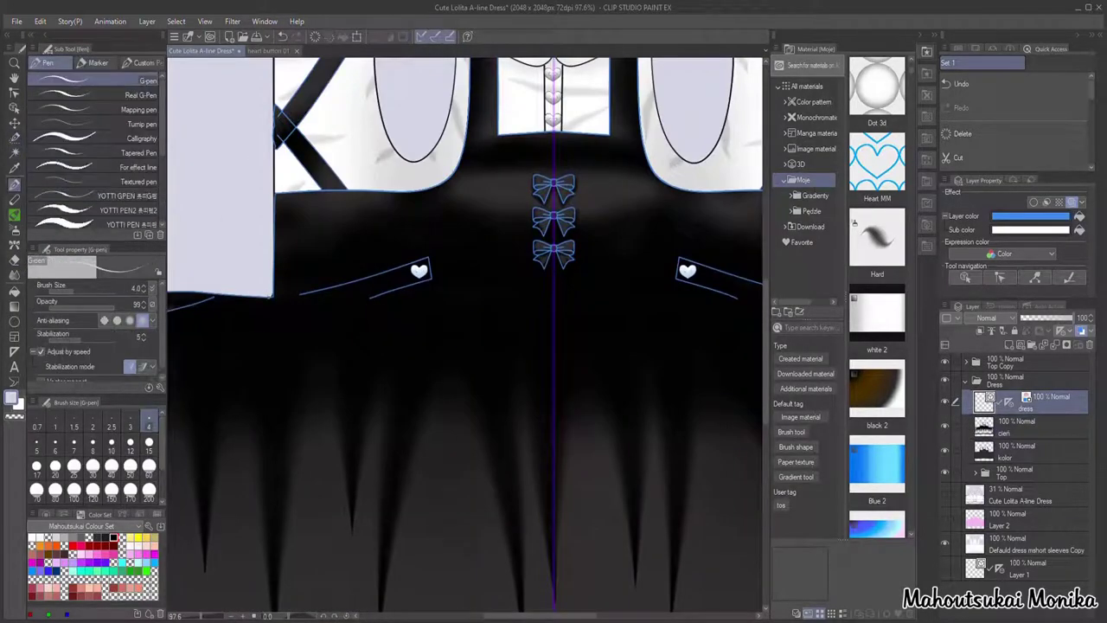
left_click(15, 93)
scroll(702, 298, "right", 3)
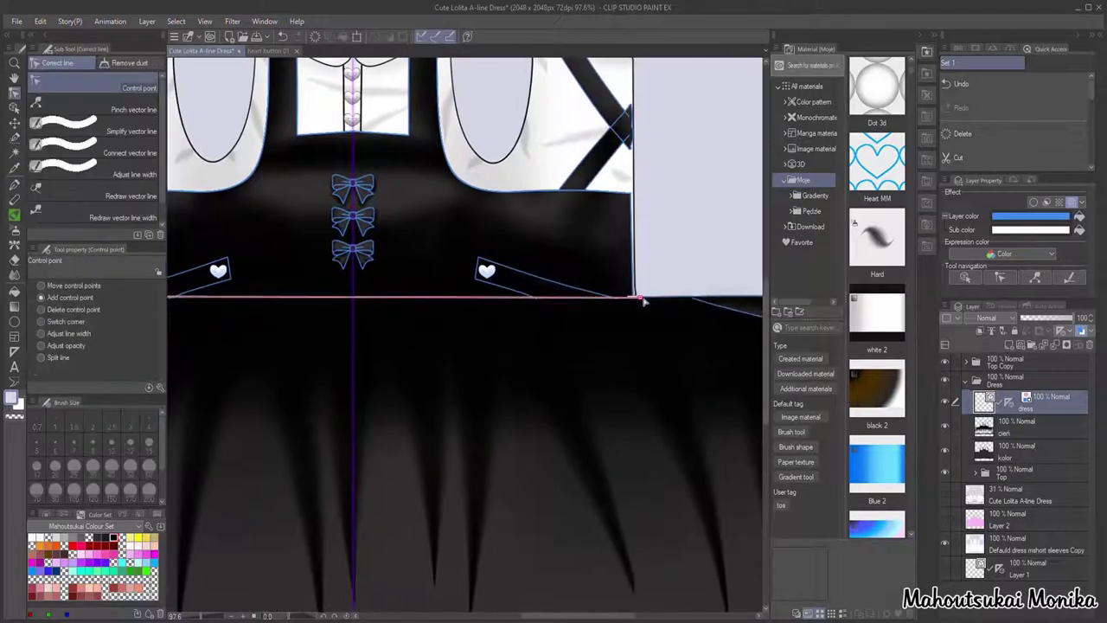
scroll(584, 307, "down", 2)
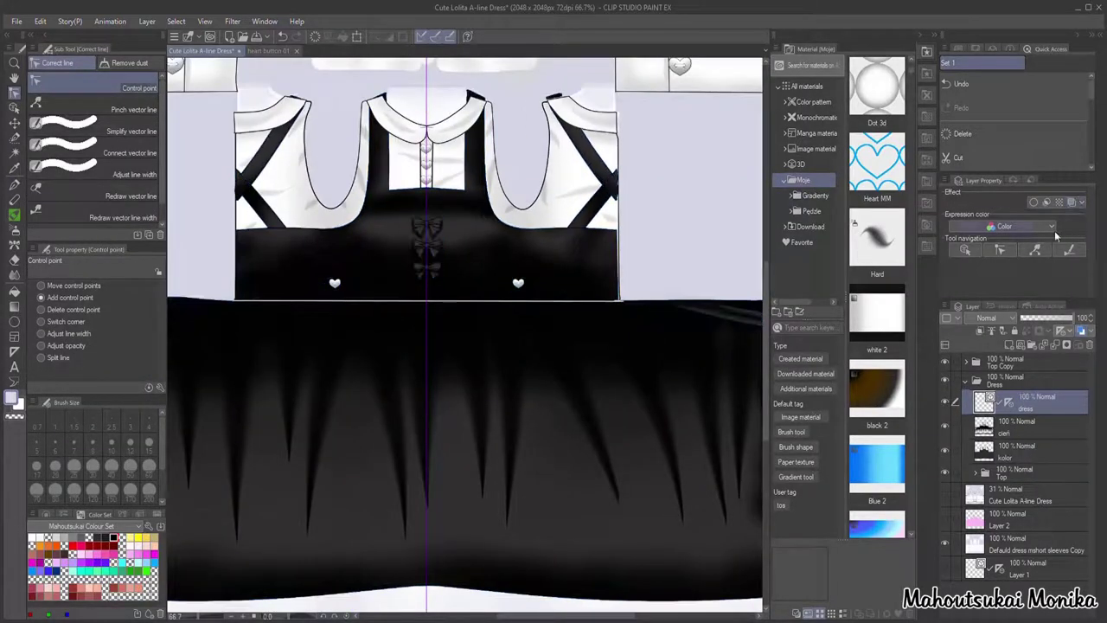
Step: Move the Top folder out of the Dress folder and check the dress lines with cień and kolor temporarily hidden
key("o")
left_click_drag(945, 425, 945, 450)
left_click_drag(1016, 473, 1008, 483)
left_click(977, 403)
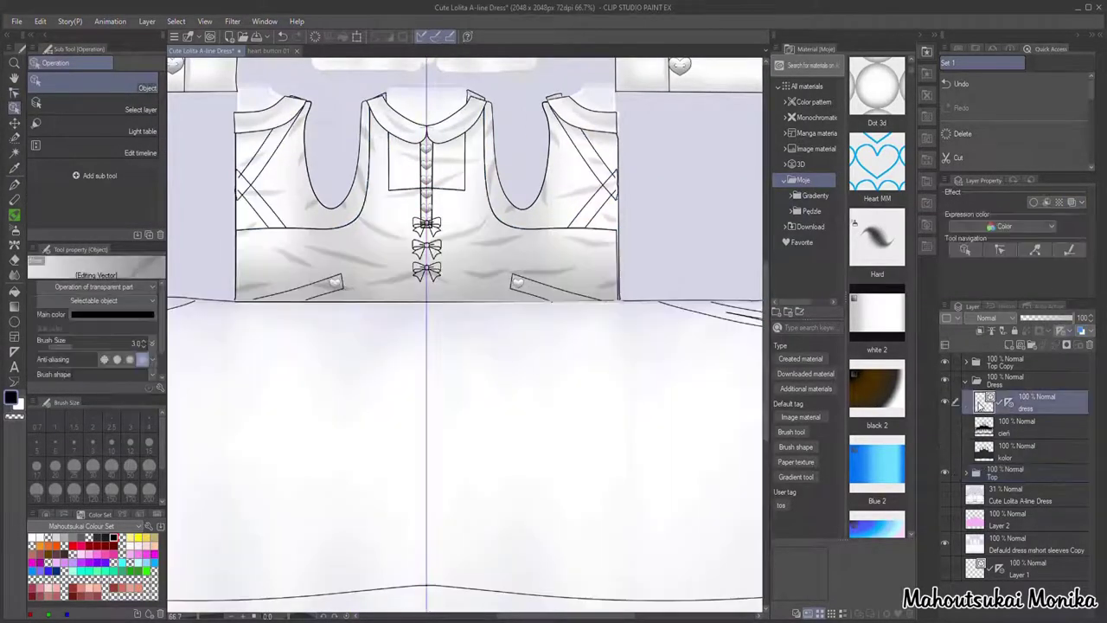
left_click_drag(945, 449, 947, 425)
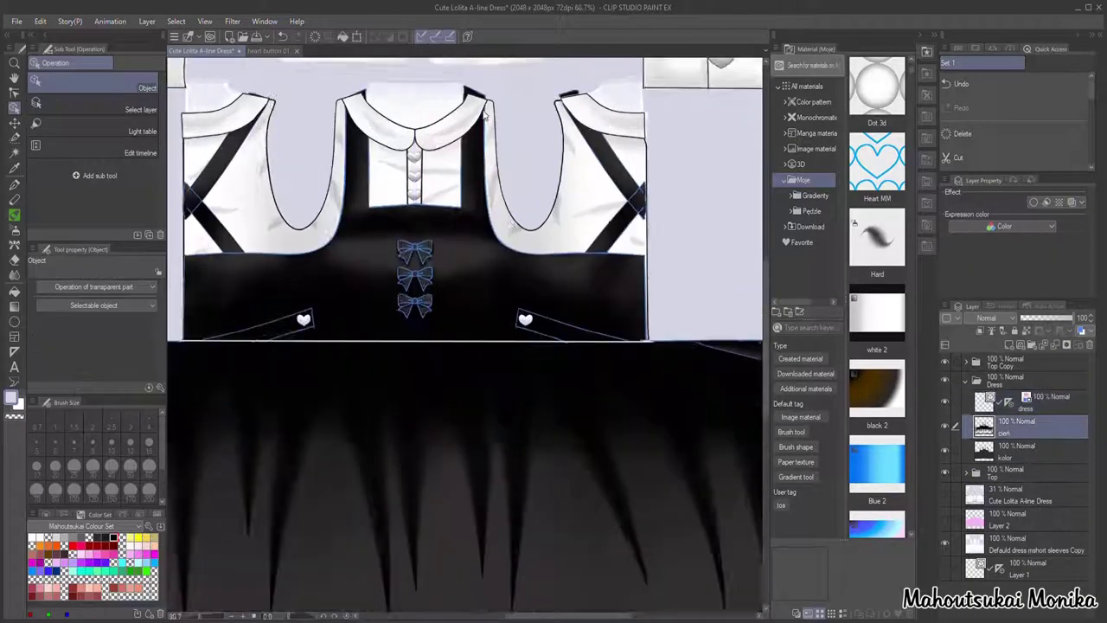
Step: Select the inside of both waist tabs with Auto select on the dress layer
scroll(449, 285, "up", 1)
left_click(14, 153)
left_click(1029, 403)
left_click(238, 383)
left_click(590, 387)
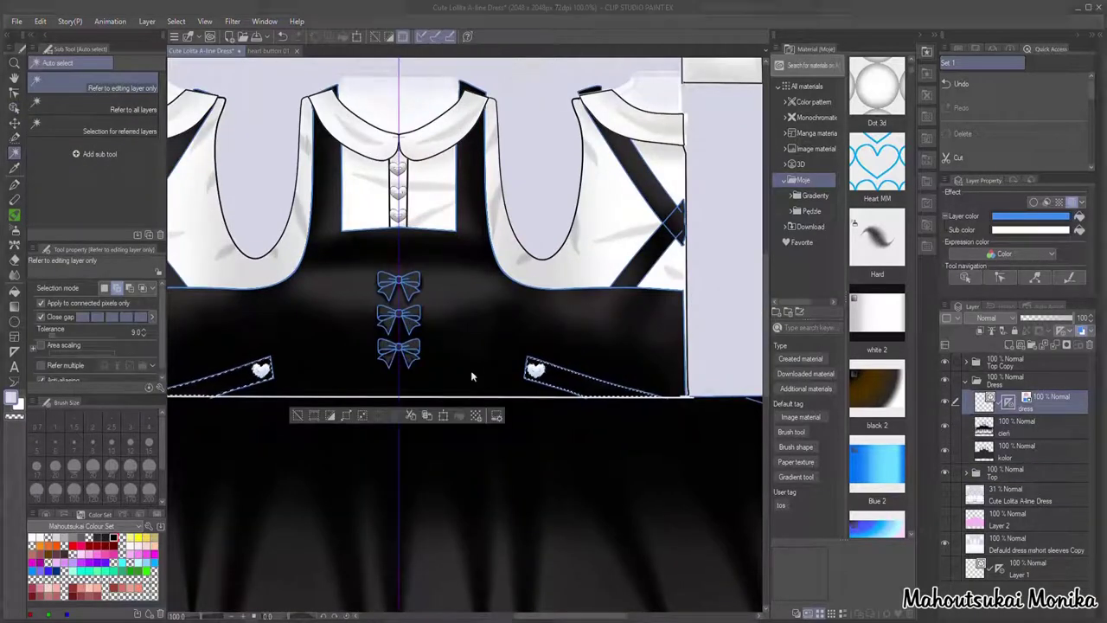
Step: Lighten the shading inside both waist tabs on the cień layer with the Soft eraser at size 120 and deselect
left_click(1016, 426)
left_click(15, 231)
scroll(554, 349, "down", 1)
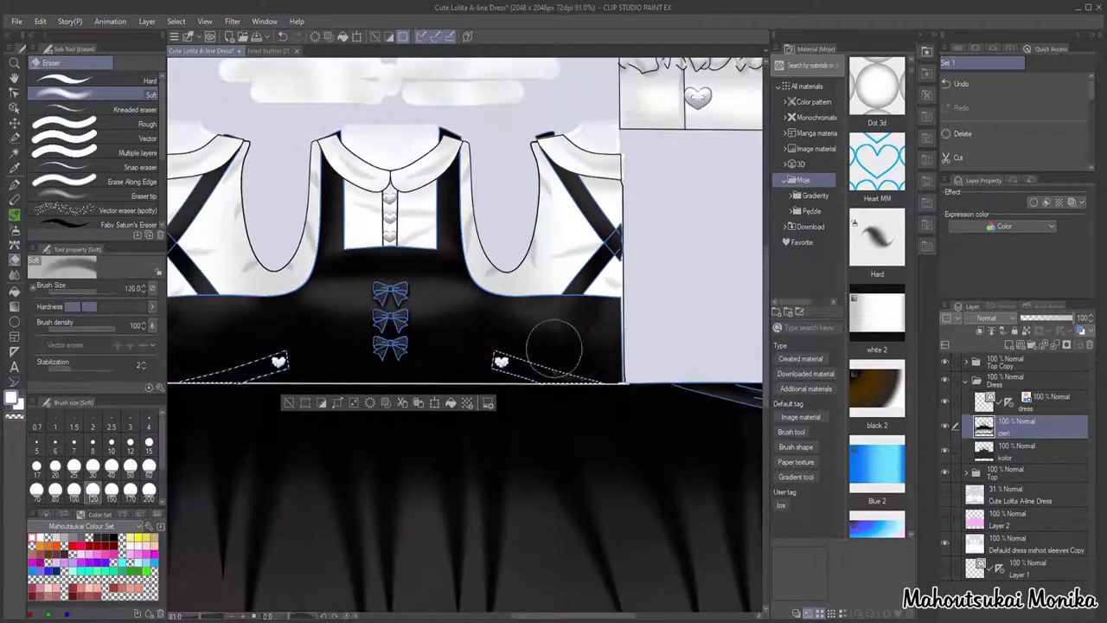
scroll(668, 328, "down", 1)
key("ctrl+d")
scroll(555, 387, "down", 2)
Step: Turn off the blue layer color effect on the dress layer
left_click(1029, 403)
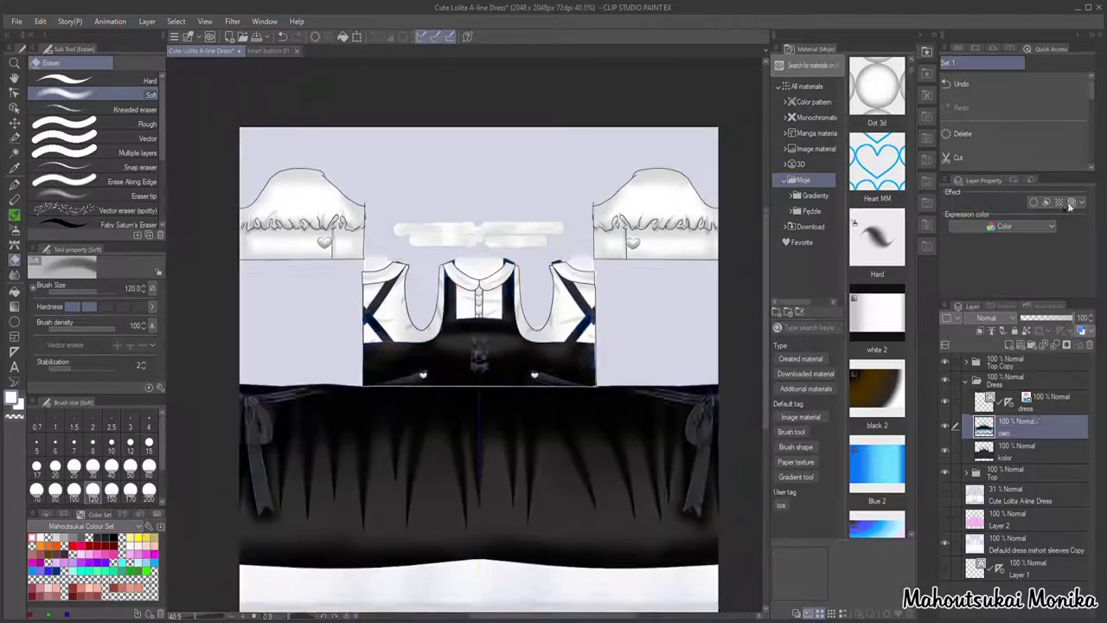
left_click(1070, 203)
scroll(605, 318, "up", 1)
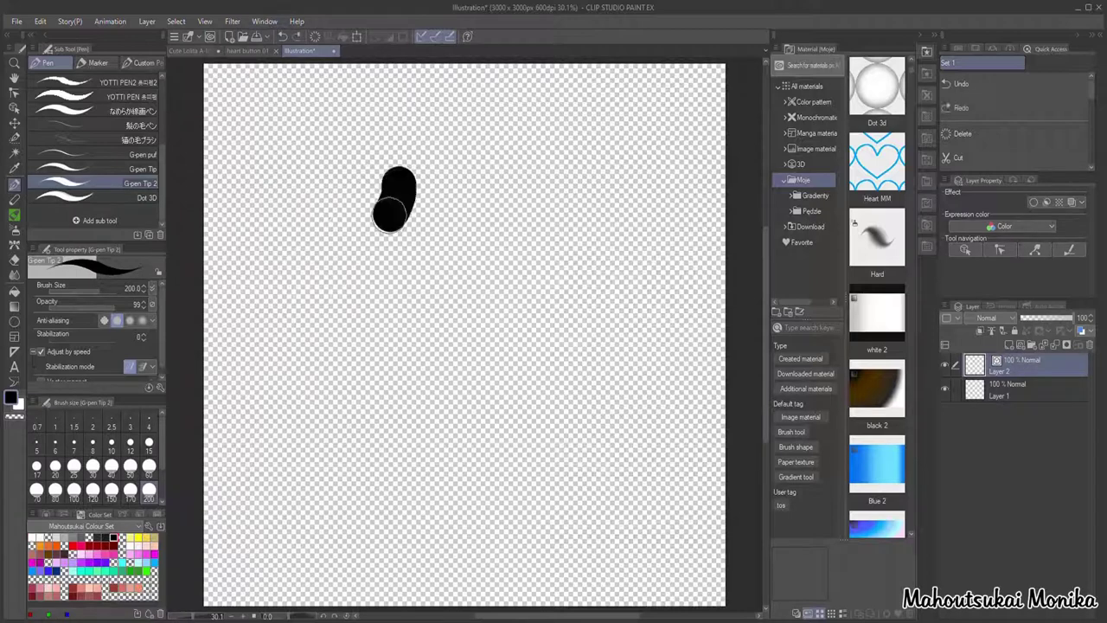
Step: Draw two bold vertical fold strokes with G-pen Tip 2 at size 200 in a blank 3000 x 3000 px illustration
left_click_drag(395, 188, 402, 457)
left_click_drag(278, 185, 268, 407)
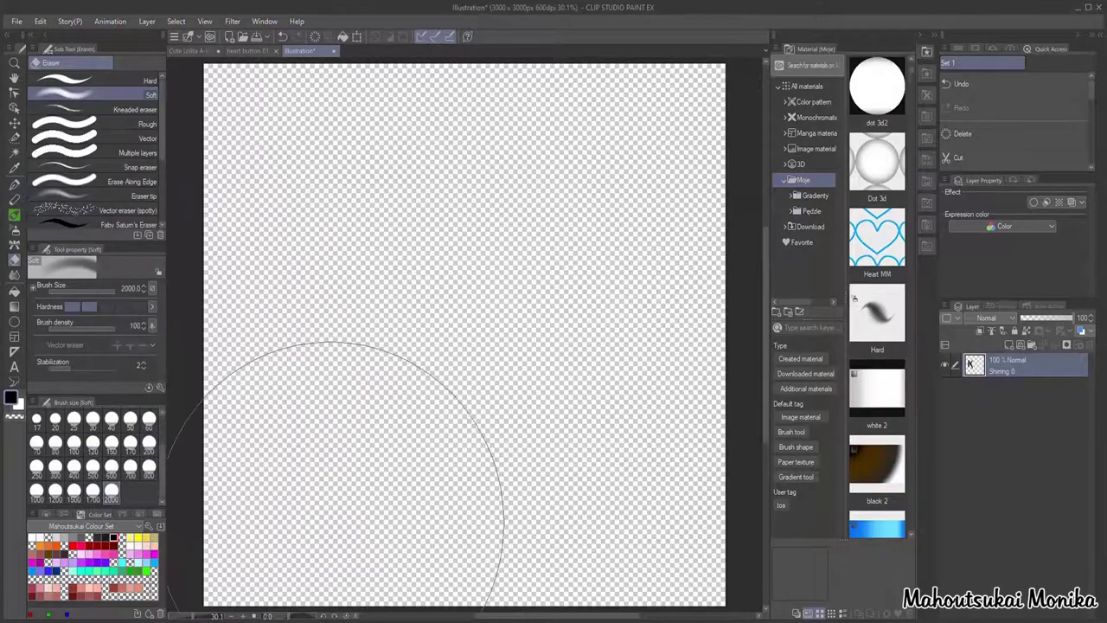
Step: Draw an X-shaped shirring motif from curved, tapered upper and lower strokes with G-pen Tip 2 at size 200, redoing the lower ones
left_click_drag(383, 106, 432, 303)
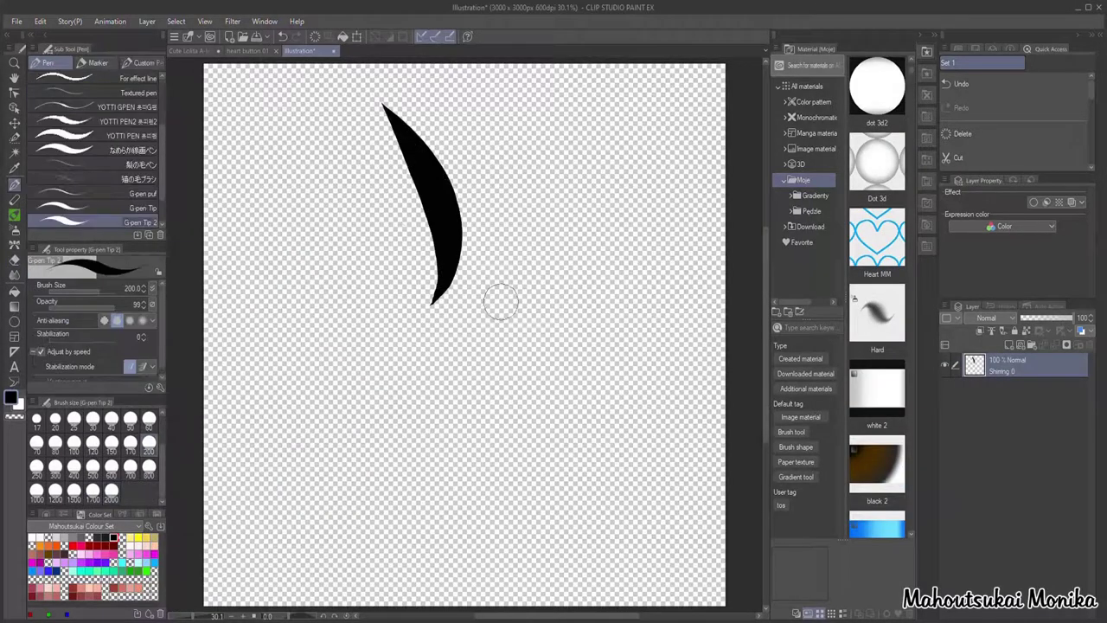
left_click_drag(500, 297, 547, 134)
left_click_drag(521, 449, 387, 453)
key("ctrl+z")
mouse_move(527, 441)
left_mouse_down()
mouse_move(487, 338)
mouse_move(404, 446)
left_mouse_up()
left_click_drag(320, 346, 422, 313)
key("ctrl+z")
key("ctrl+z")
left_click_drag(554, 467, 391, 446)
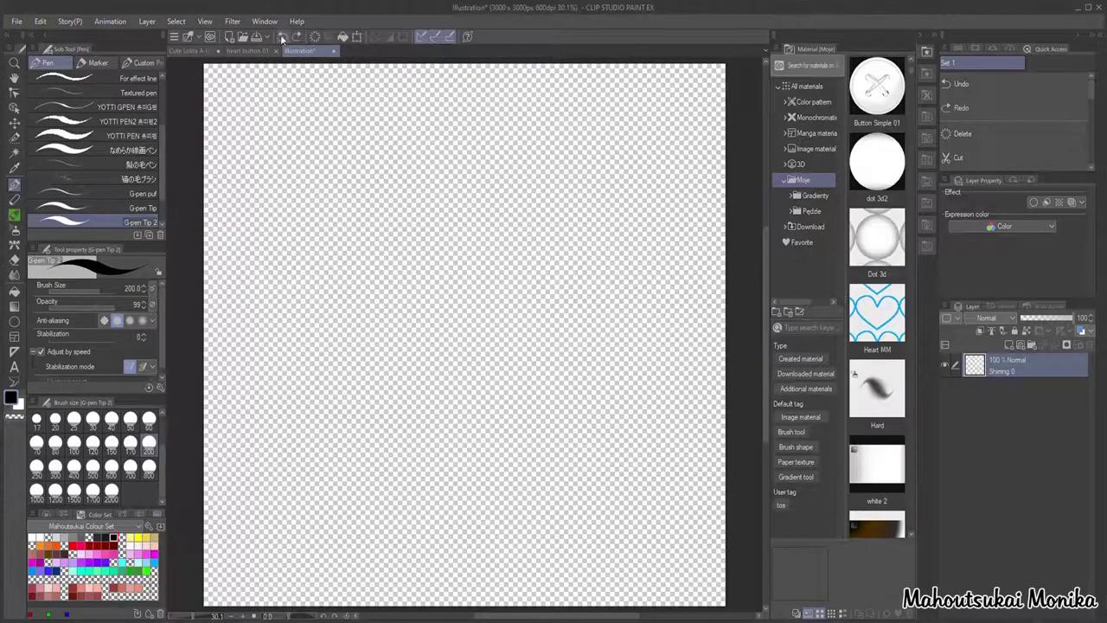
Step: Draw a forked fold motif with one stroke down to the canvas centre and two strokes branching out below it
left_click_drag(439, 138, 469, 316)
mouse_move(470, 312)
left_mouse_down()
mouse_move(573, 148)
mouse_move(550, 445)
left_mouse_up()
mouse_move(469, 320)
left_mouse_down()
mouse_move(467, 450)
mouse_move(383, 445)
left_mouse_up()
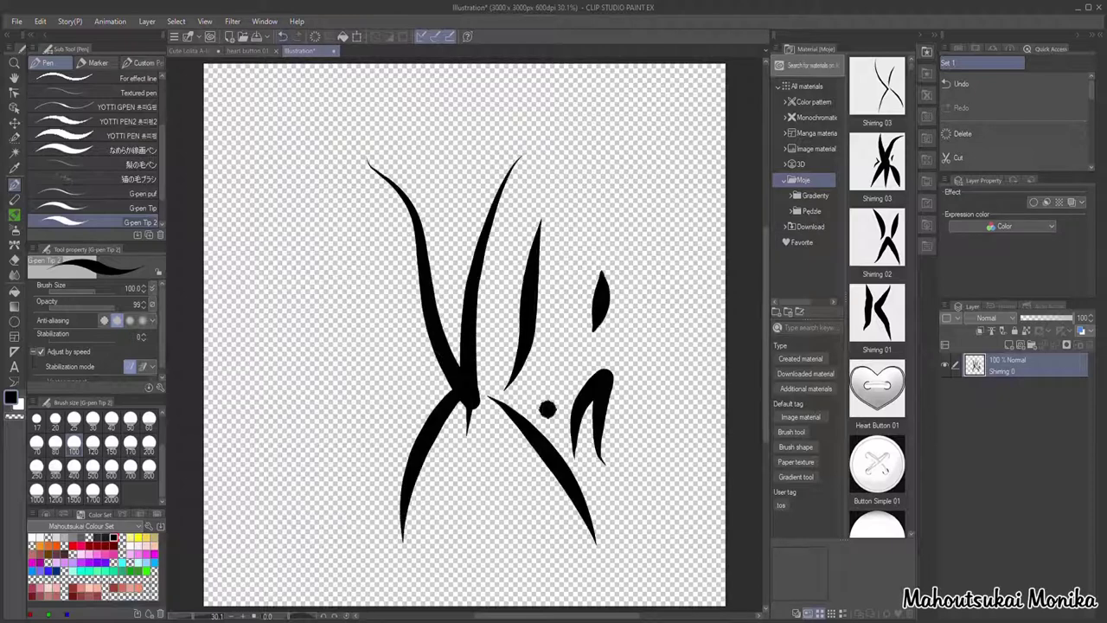
Step: Undo the last two marks and add a V-shaped fold stroke to the dense shirring motif with the pen at size 100
key("ctrl+z")
key("ctrl+z")
left_click_drag(605, 251, 561, 228)
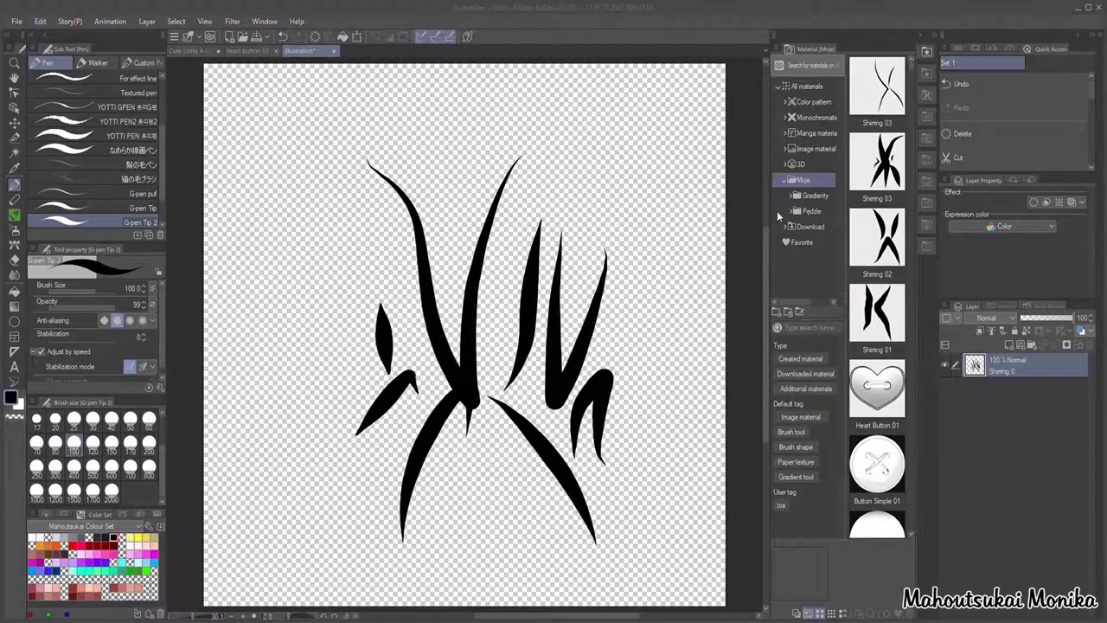
Step: Undo the strokes of the dense motif and draw a single tapered, left-pointing fold stroke down the canvas at size 100
left_click(282, 38)
left_click(282, 37)
left_click(282, 38)
left_click(282, 37)
left_click(282, 37)
left_click(282, 37)
left_click(282, 38)
left_click_drag(534, 157, 572, 549)
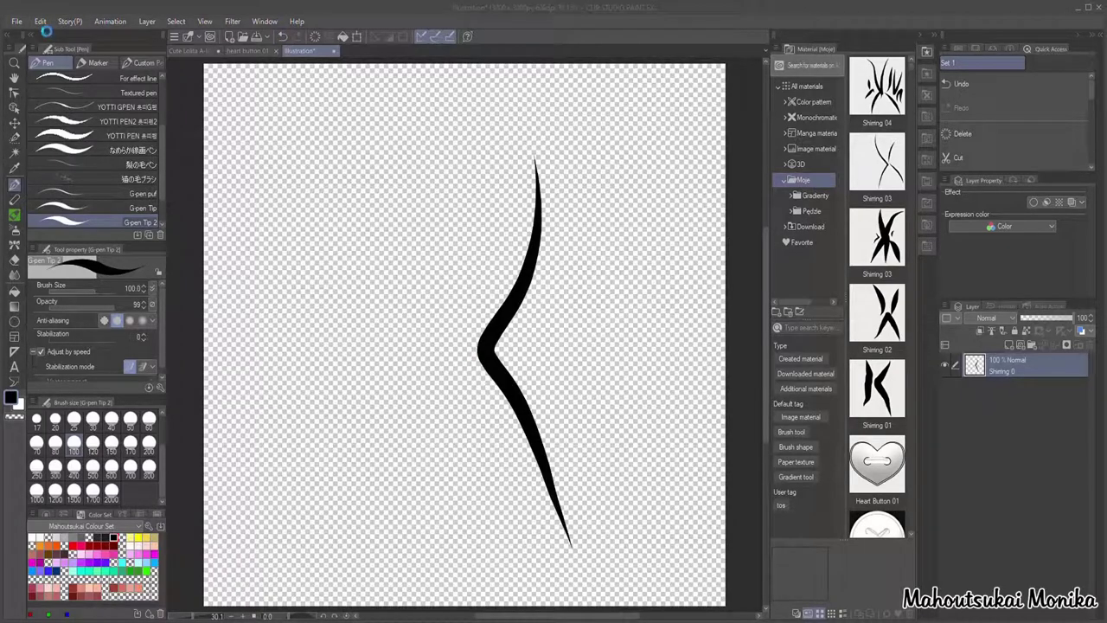
Step: Transform the single fold stroke so it is mirrored horizontally and placed in the left part of the canvas
key("ctrl+t")
left_click_drag(577, 558, 596, 543)
left_click(404, 579)
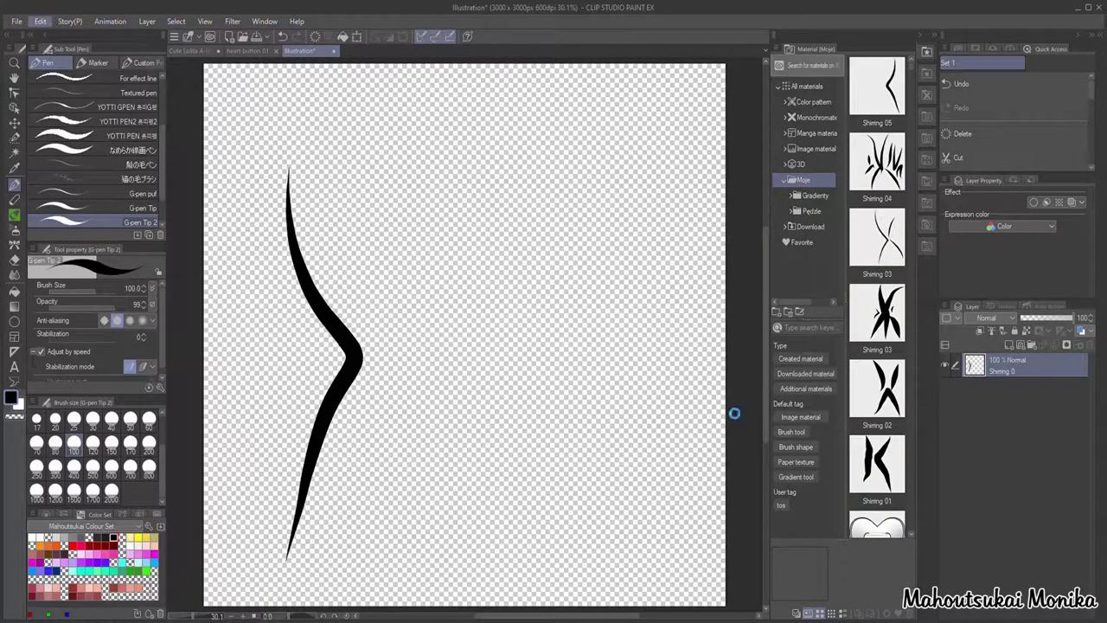
Step: Select the mirrored fold stroke with Auto select and switch to the Decoration brushes
left_click(15, 153)
left_click(319, 303)
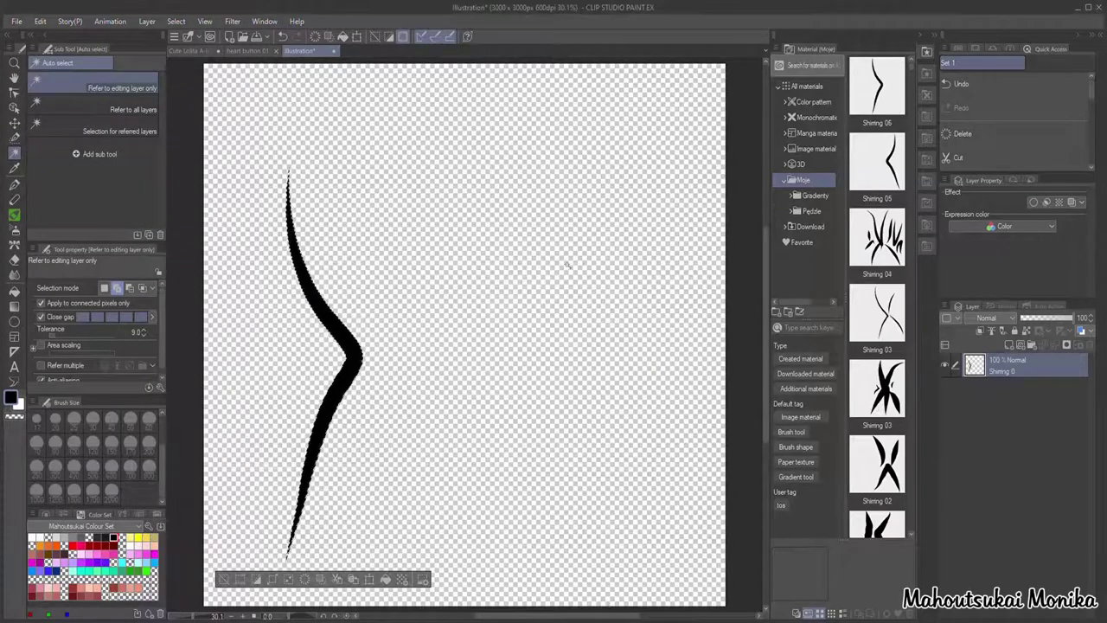
left_click(14, 246)
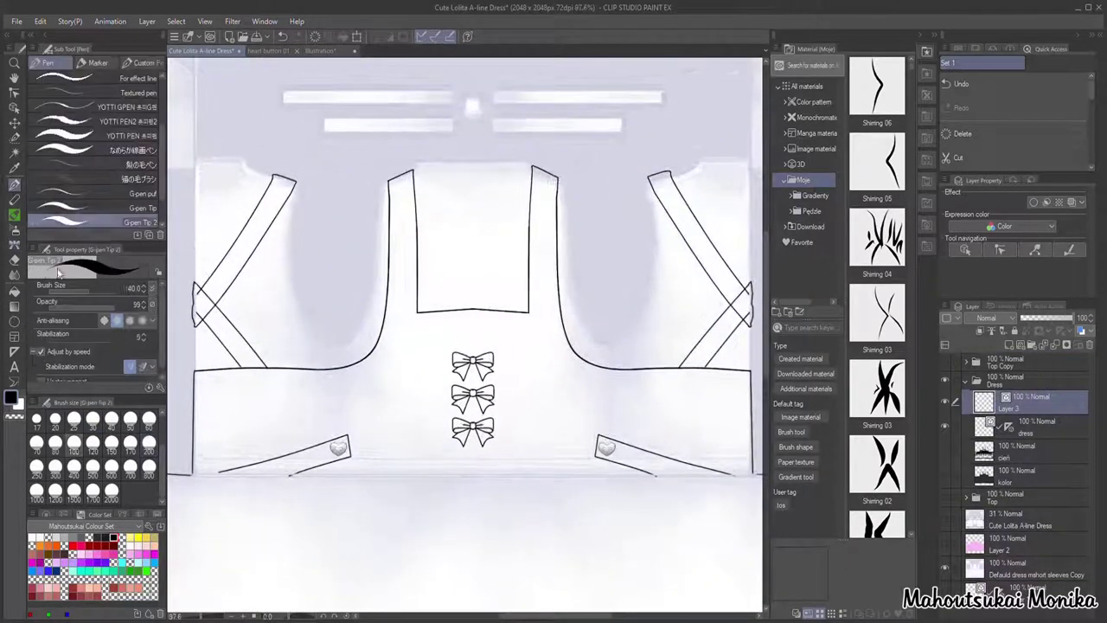
Step: Paint the first shirring marks on Layer 3 below the dress armholes with the Shirring decoration brush at size 20
key("ctrl+z")
left_click(15, 245)
left_click(57, 420)
left_click(14, 92)
mouse_move(200, 385)
left_mouse_down()
mouse_move(725, 402)
mouse_move(749, 391)
mouse_move(204, 413)
left_mouse_up()
left_click(13, 185)
left_click(14, 245)
left_click_drag(198, 431, 210, 430)
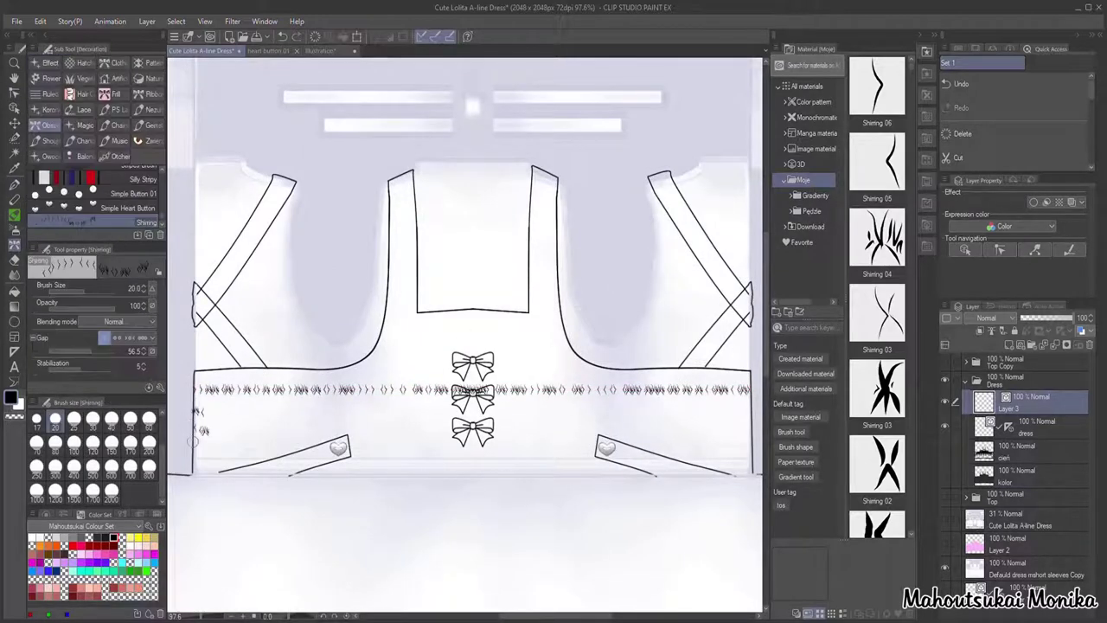
Step: Add a full-width shirring row just under the bodice's top edge and place another row further down
key("p")
left_click_drag(192, 377, 757, 377)
left_click(14, 109)
left_click(230, 391)
left_click_drag(230, 391, 703, 413)
left_click(199, 412)
Step: Fill the rest of the lower bodice with evenly spaced full-width shirring rows down to the waist seam
scroll(486, 400, "down", 2)
left_click(205, 424)
mouse_move(211, 424)
left_mouse_down()
mouse_move(683, 413)
mouse_move(633, 432)
mouse_move(670, 437)
left_mouse_up()
left_click(205, 437)
left_click(208, 449)
left_click_drag(212, 450, 673, 452)
left_click(554, 501)
Step: Erase the shirring across the front centre of the bodice on Layer 3, keeping only the two side areas
left_click(14, 259)
left_click(1025, 399)
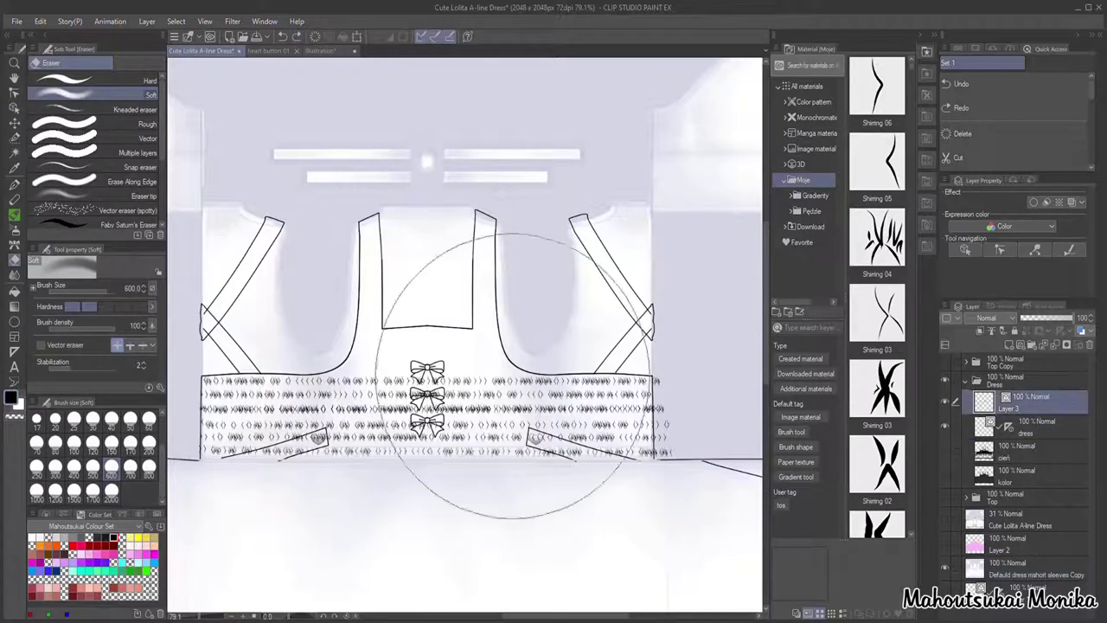
mouse_move(470, 370)
left_mouse_down()
mouse_move(331, 381)
mouse_move(508, 512)
mouse_move(529, 380)
mouse_move(382, 440)
left_mouse_up()
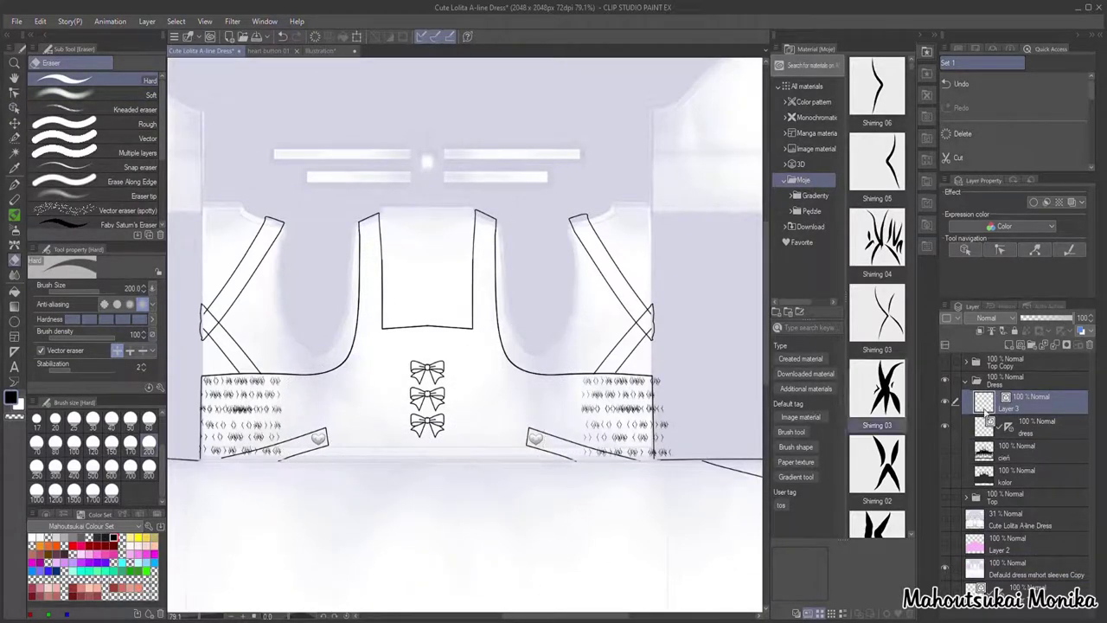
Step: Name the new layer shirring, move it below the dress layer, and show the kolor and cień layers
left_click_drag(1028, 411, 991, 438)
left_click(944, 476)
left_click(944, 451)
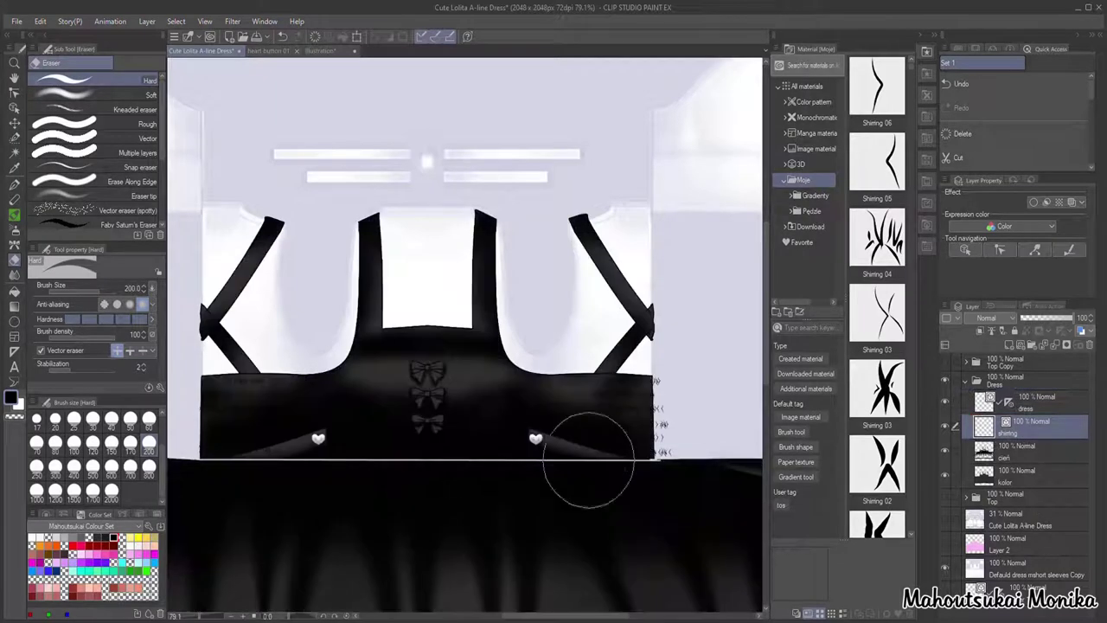
Step: Recolor the waist seam line on the dress layer to black as a vector object
left_click(1029, 403)
left_click(14, 108)
left_click(224, 459)
left_click(114, 537)
Step: With cień and kolor hidden, select the inside of both waist tabs with Auto select and make the shirring layer active
left_click(1041, 433)
key("ctrl+z")
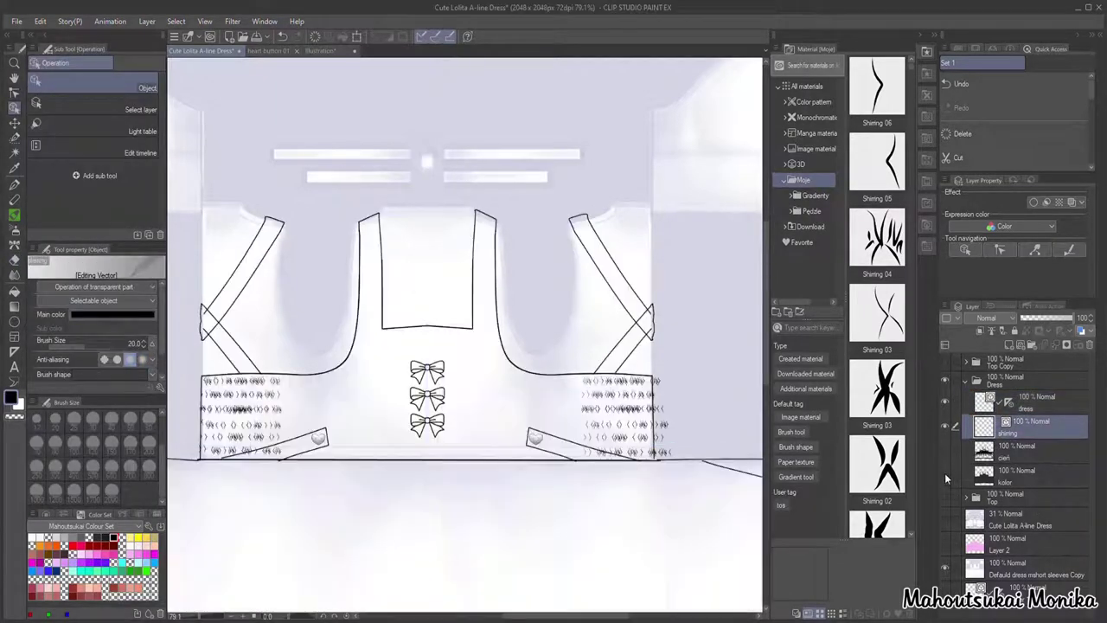
key("w")
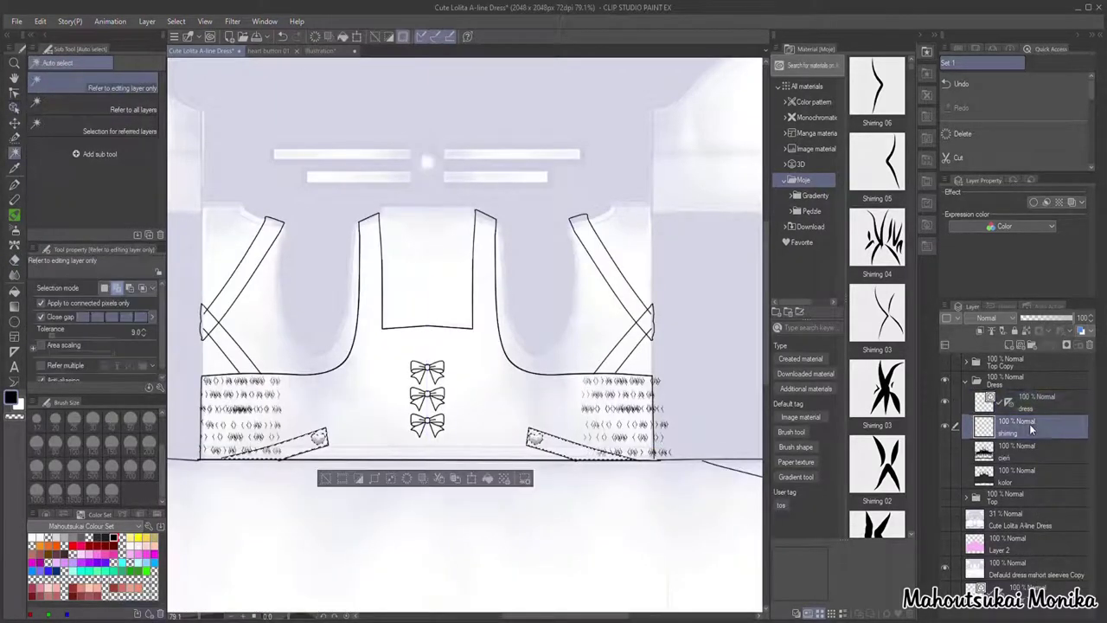